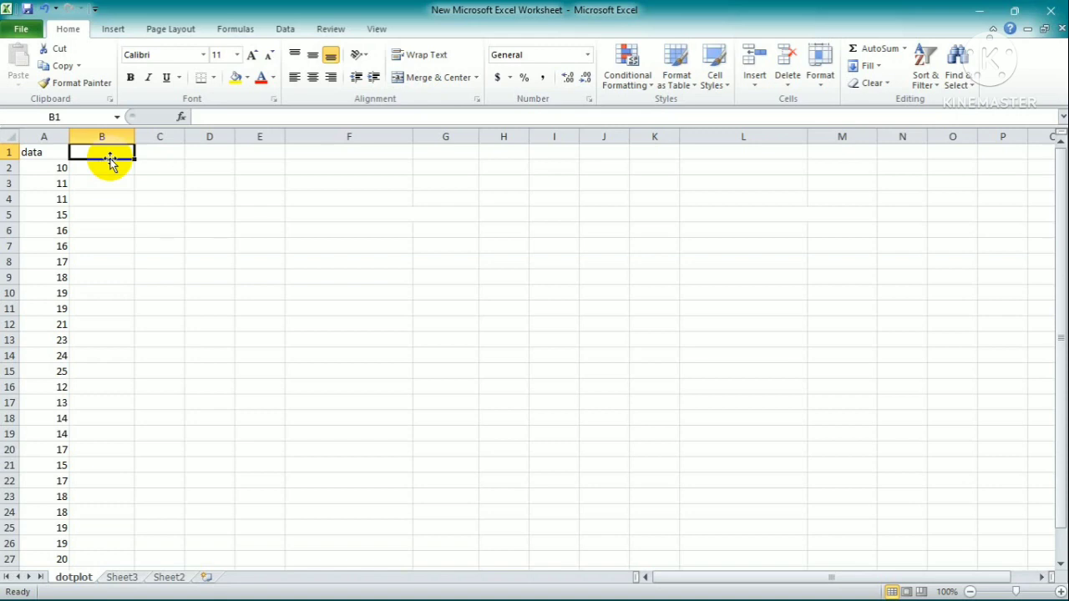
# Step: Enter the header "count" in cell B1 beside the data column
pyautogui.write('coun')
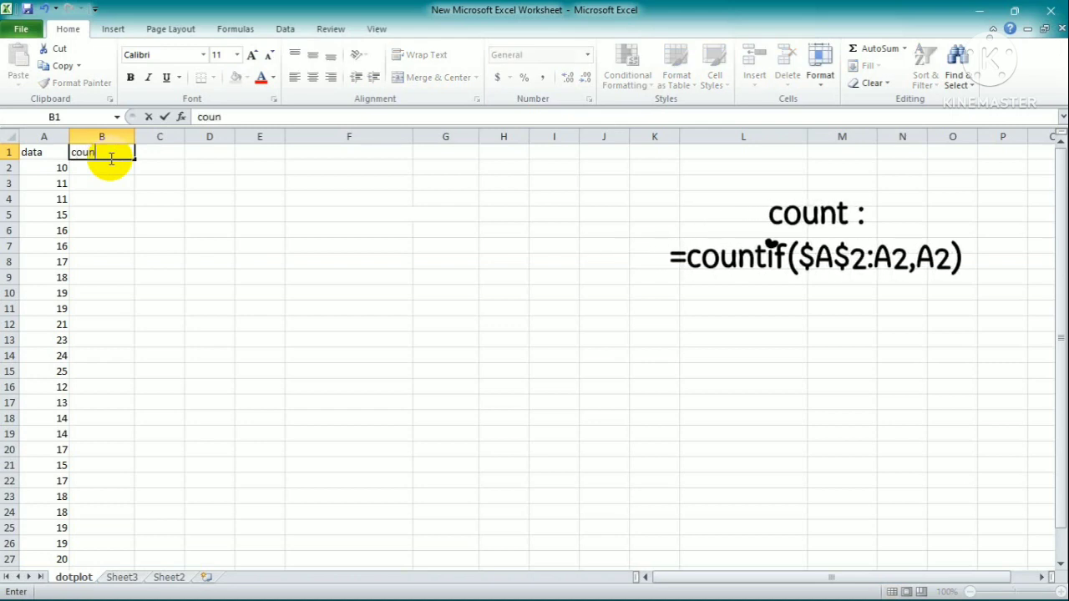
pyautogui.write('t')
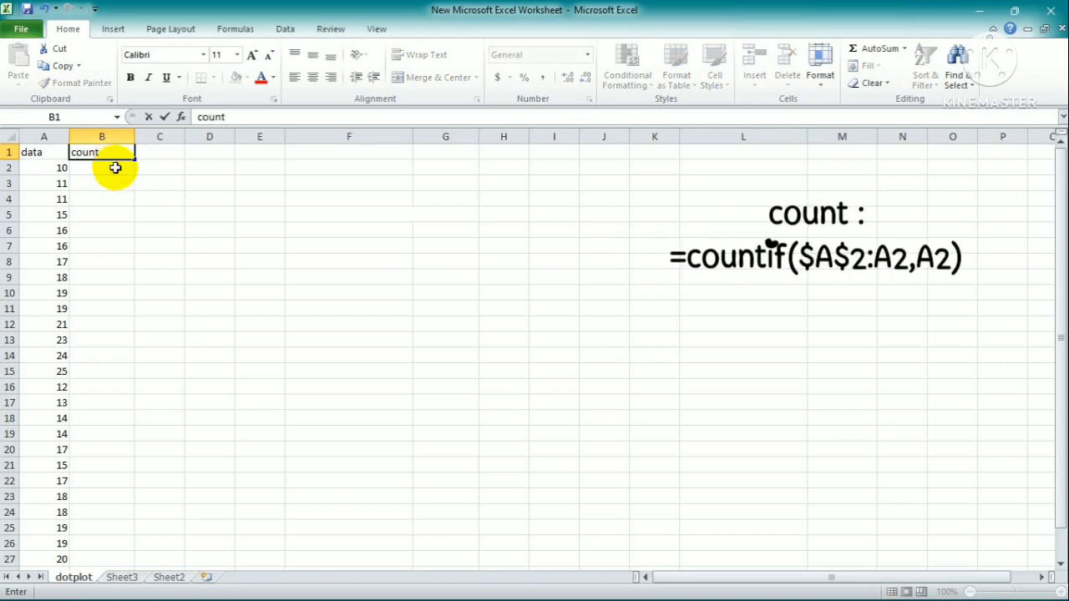
pyautogui.press('Return')
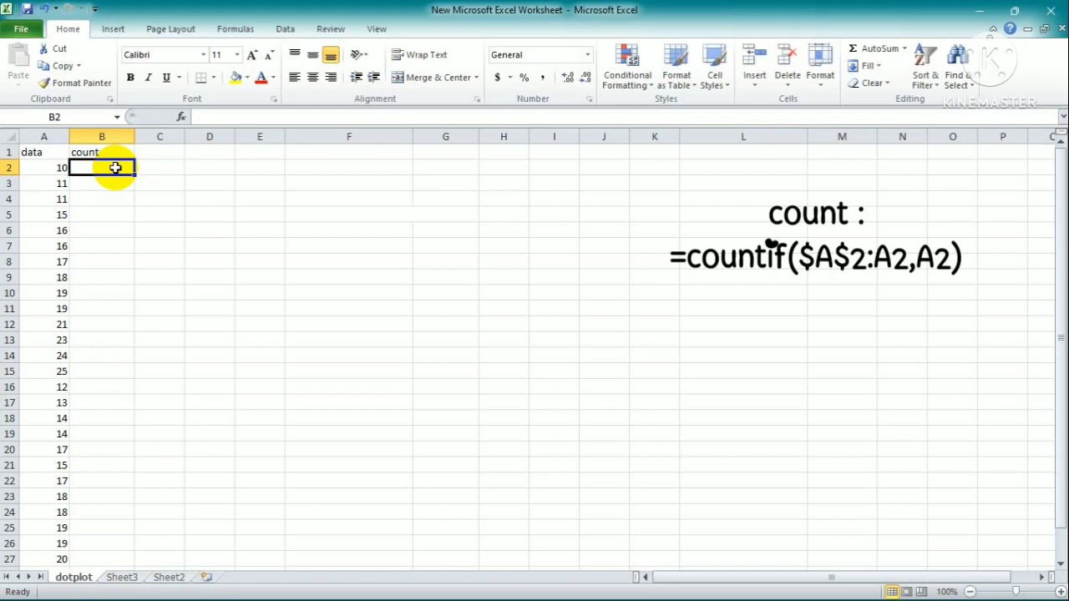
# Step: Enter the running-count formula =COUNTIF($A$2:A2,A2) in cell B2
pyautogui.write('=count')
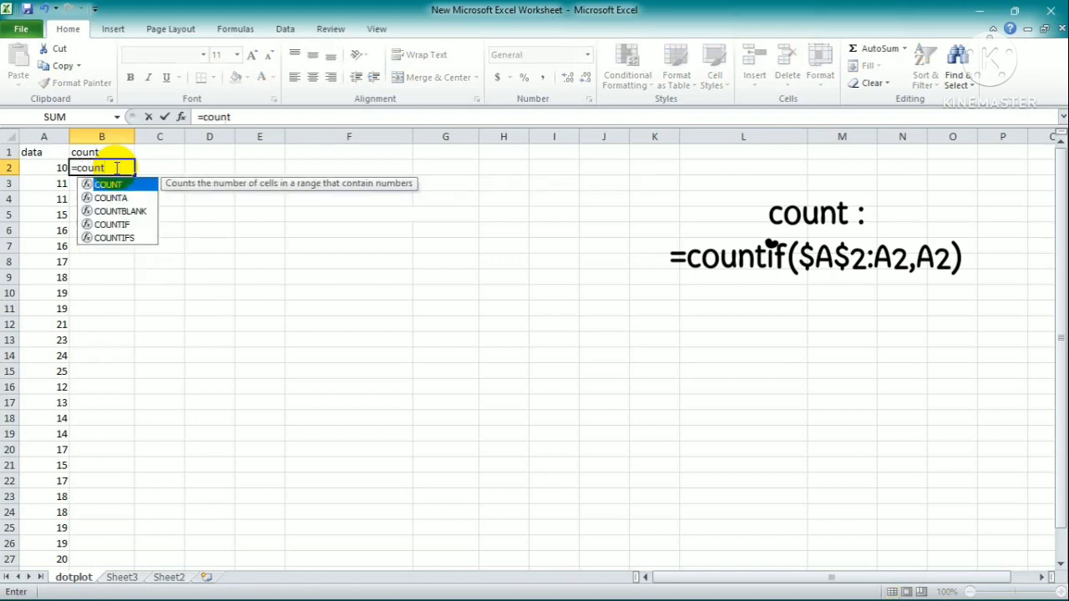
pyautogui.doubleClick(115, 224)
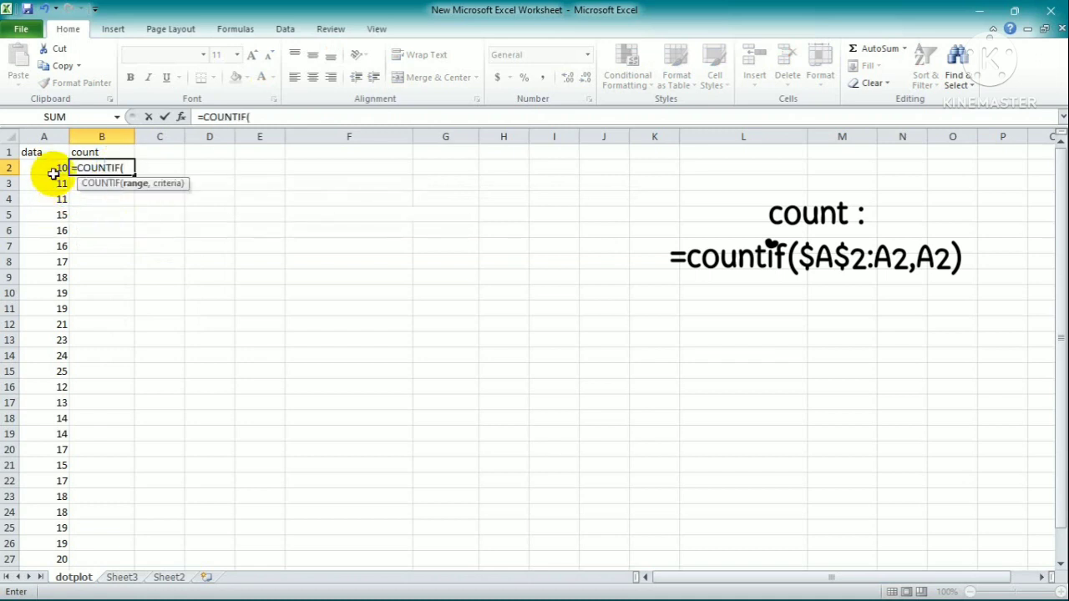
pyautogui.click(59, 167)
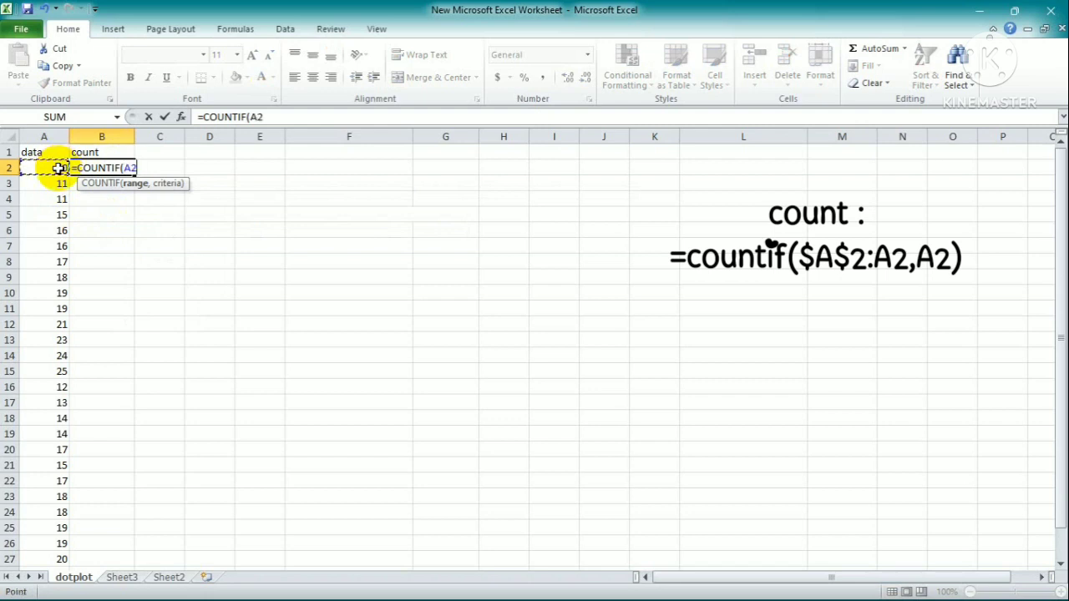
pyautogui.click(123, 167)
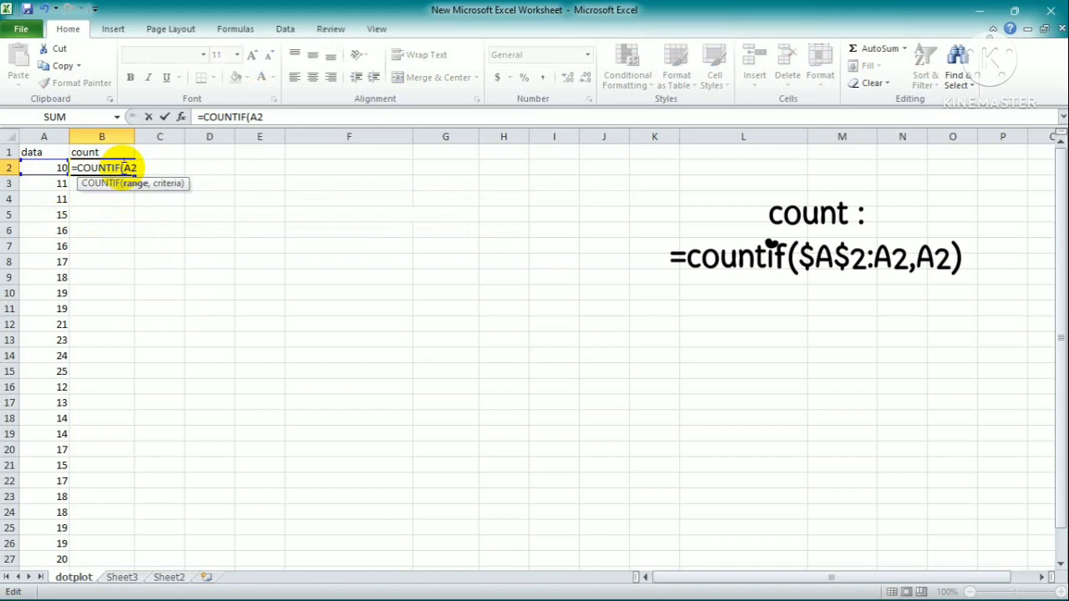
pyautogui.write('$')
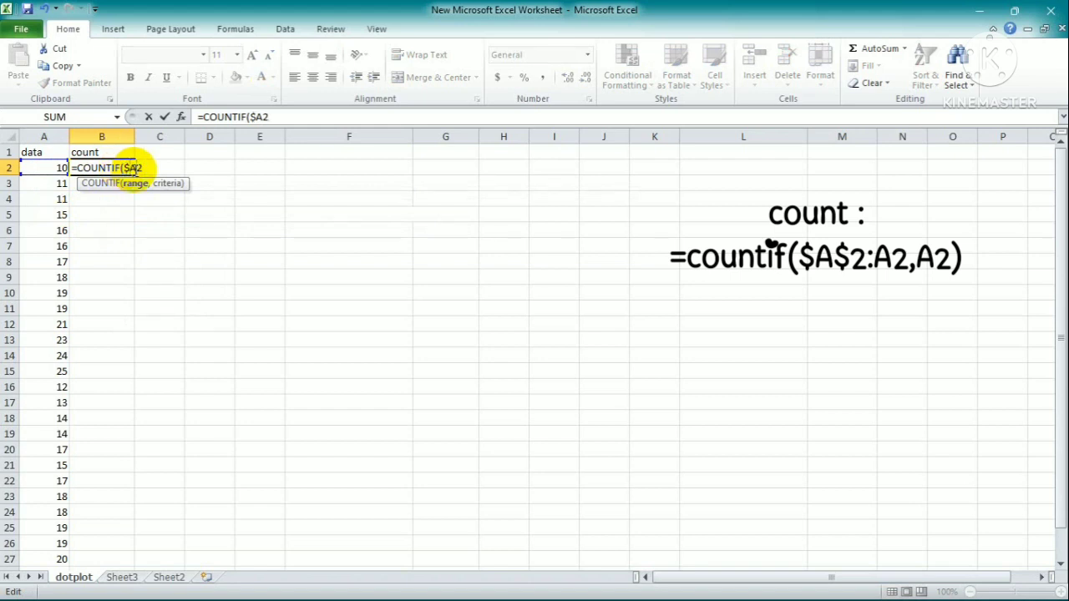
pyautogui.click(136, 167)
pyautogui.write('$2')
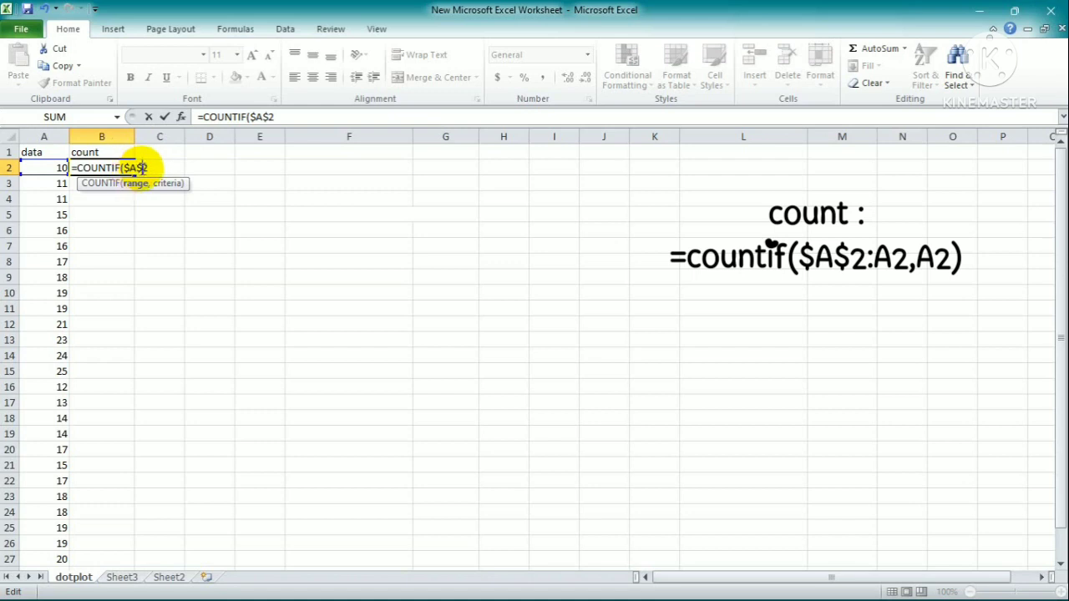
pyautogui.write(',')
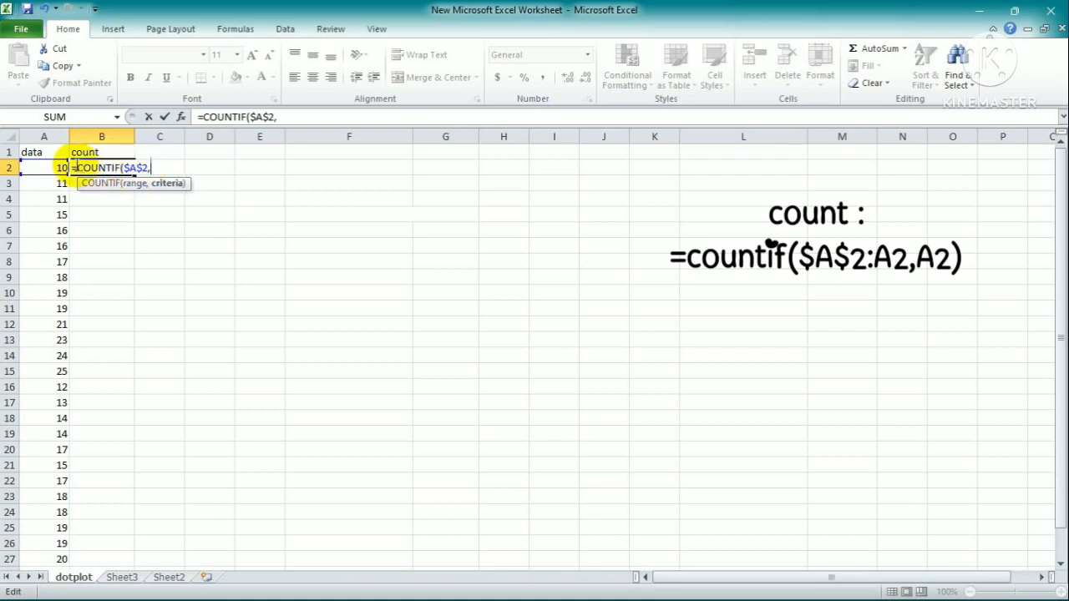
pyautogui.press('BackSpace')
pyautogui.write(':')
pyautogui.click(56, 169)
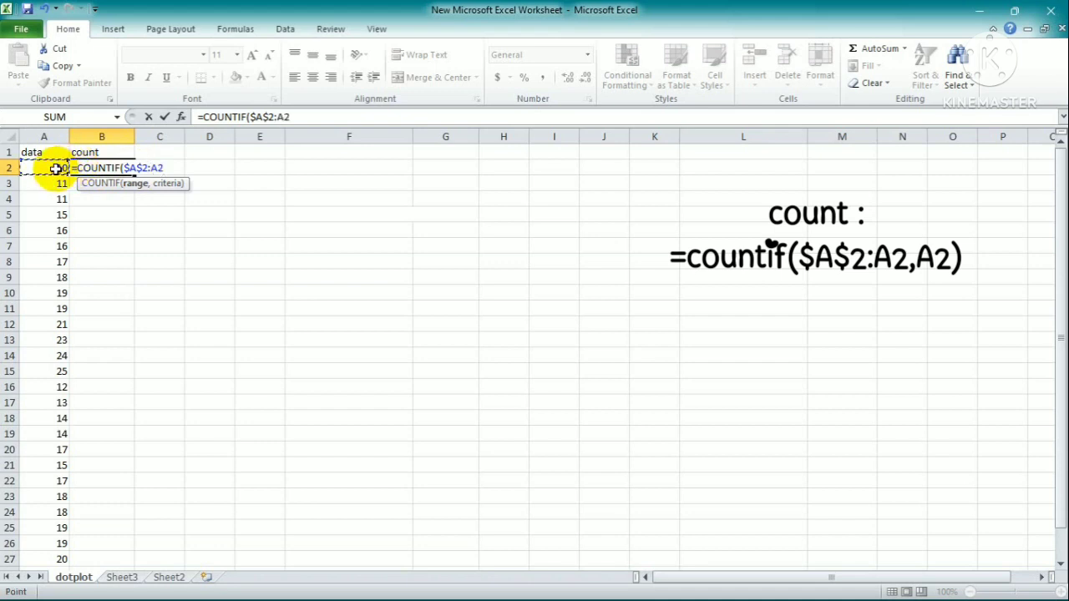
pyautogui.write(',')
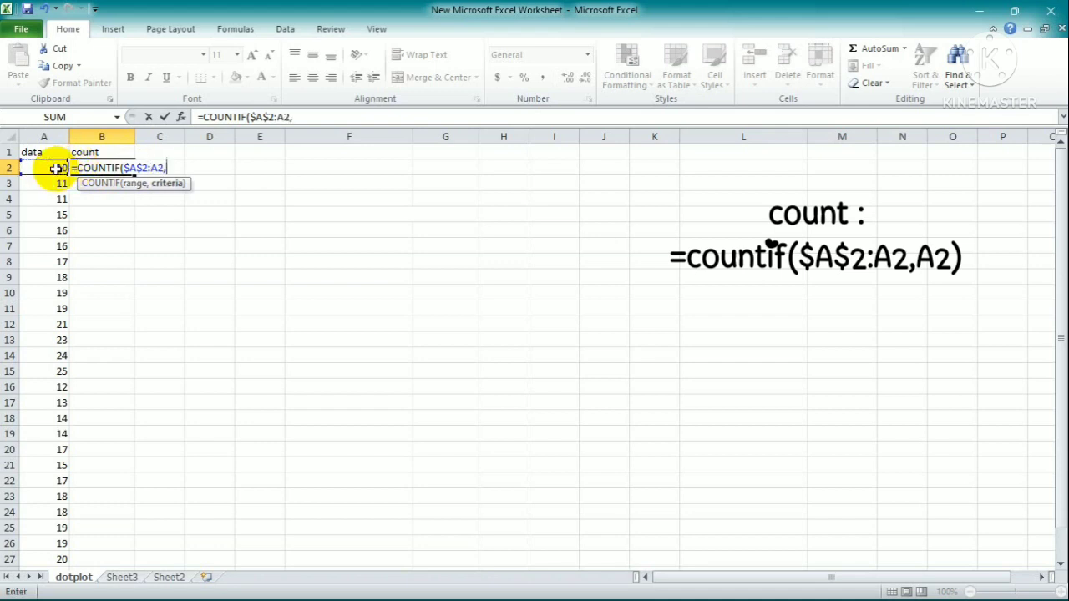
pyautogui.click(56, 169)
pyautogui.write(')')
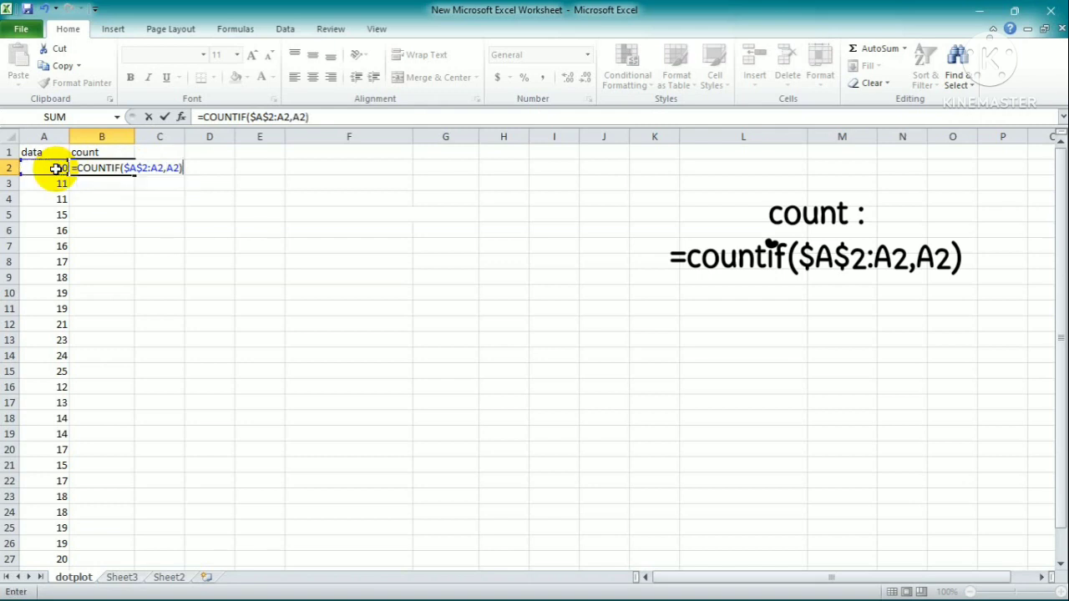
pyautogui.press('Return')
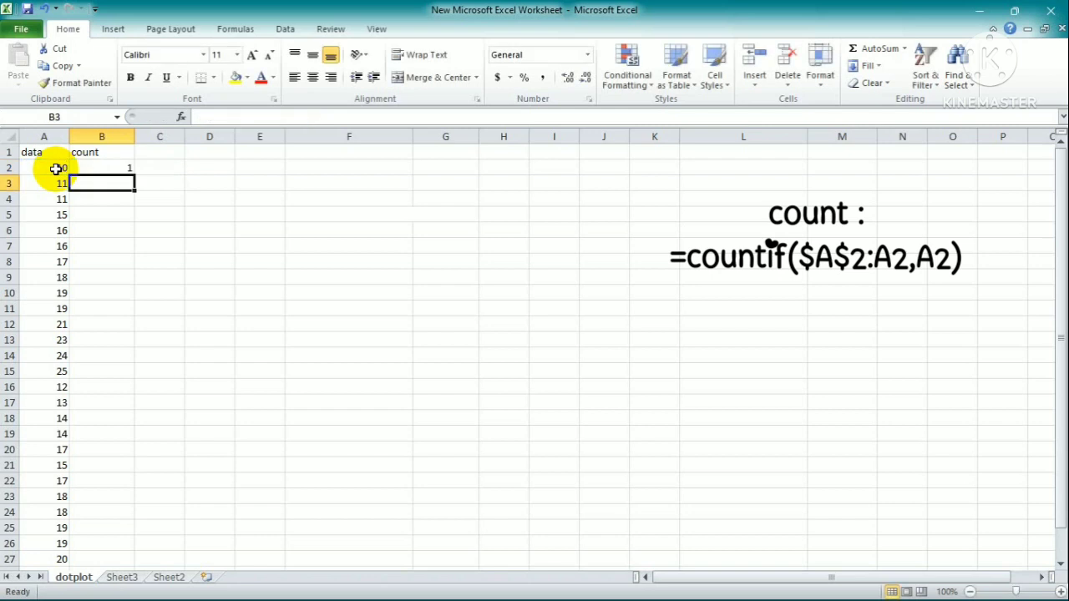
# Step: Fill the COUNTIF formula from B2 down through B29, alongside all the data values
pyautogui.click(105, 167)
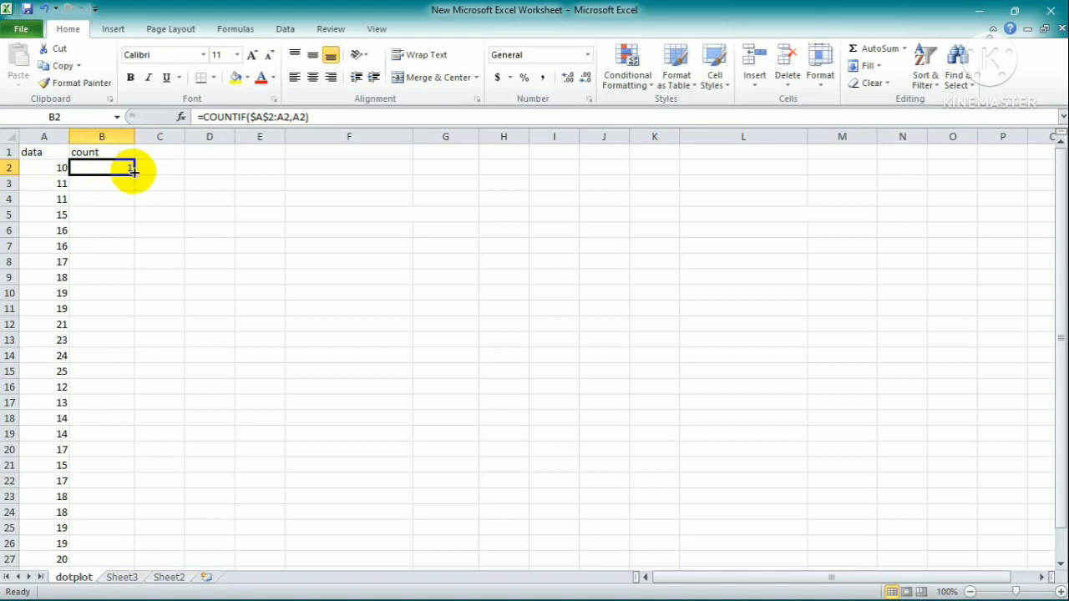
pyautogui.doubleClick(133, 172)
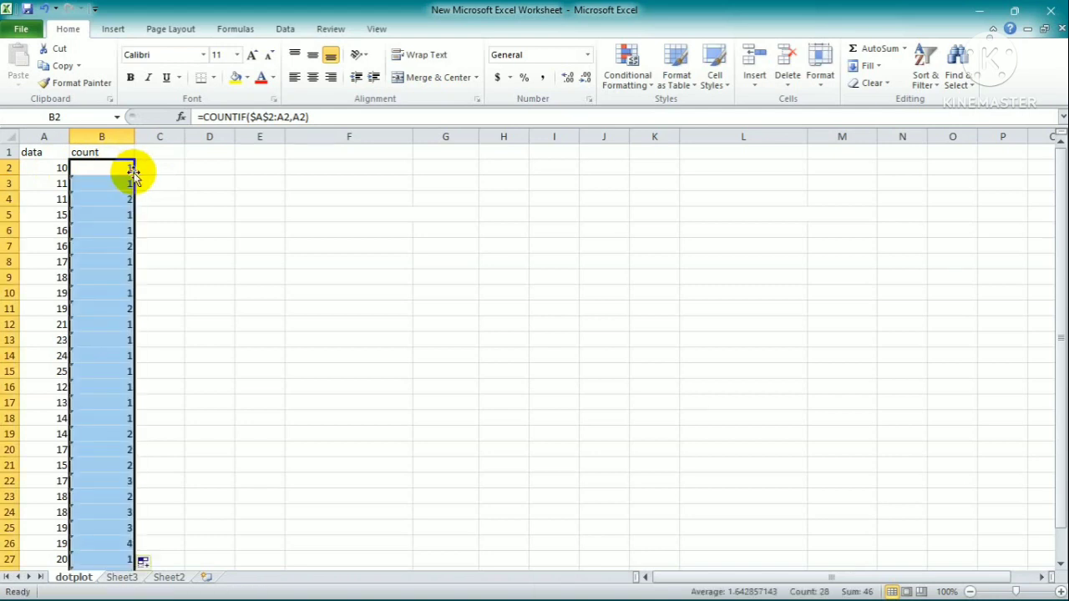
pyautogui.scroll(-3, 153, 218)
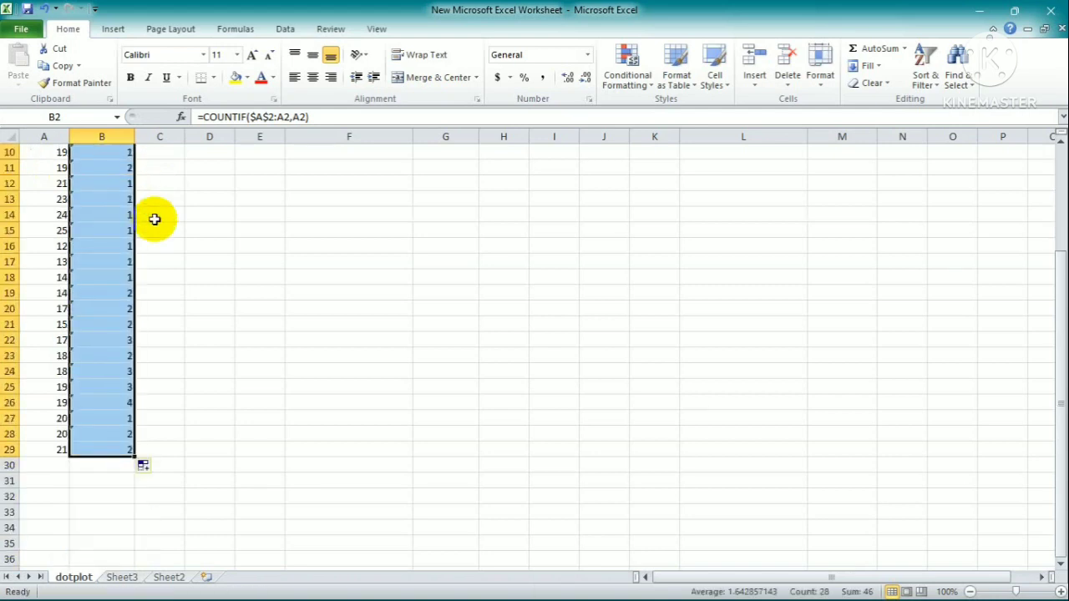
pyautogui.scroll(3, 154, 219)
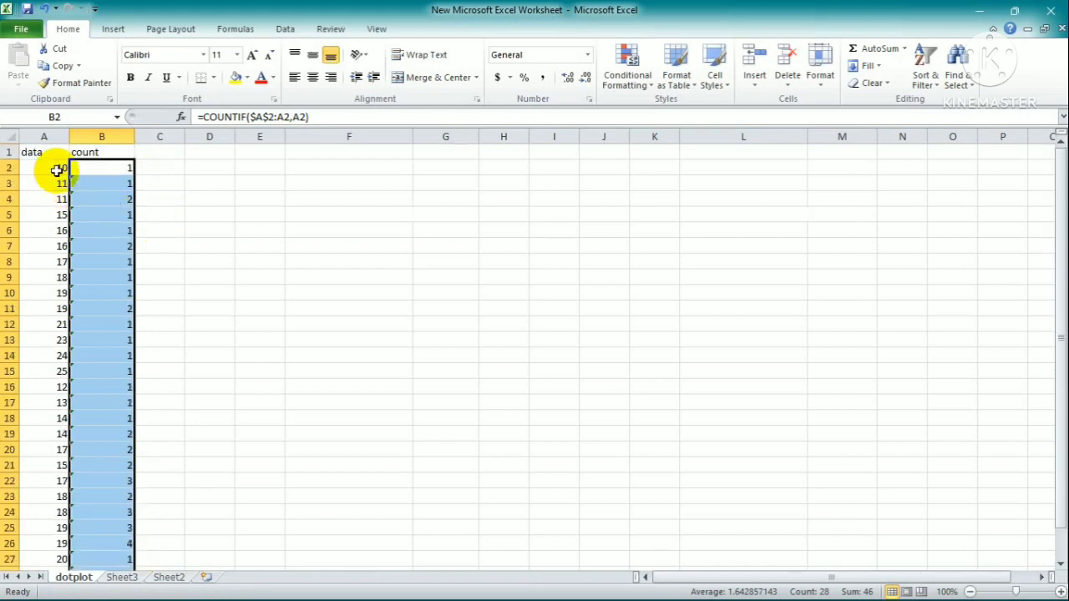
# Step: Insert a markers-only scatter chart from the data and count values in A2:B29
pyautogui.moveTo(56, 170); pyautogui.dragTo(78, 554)
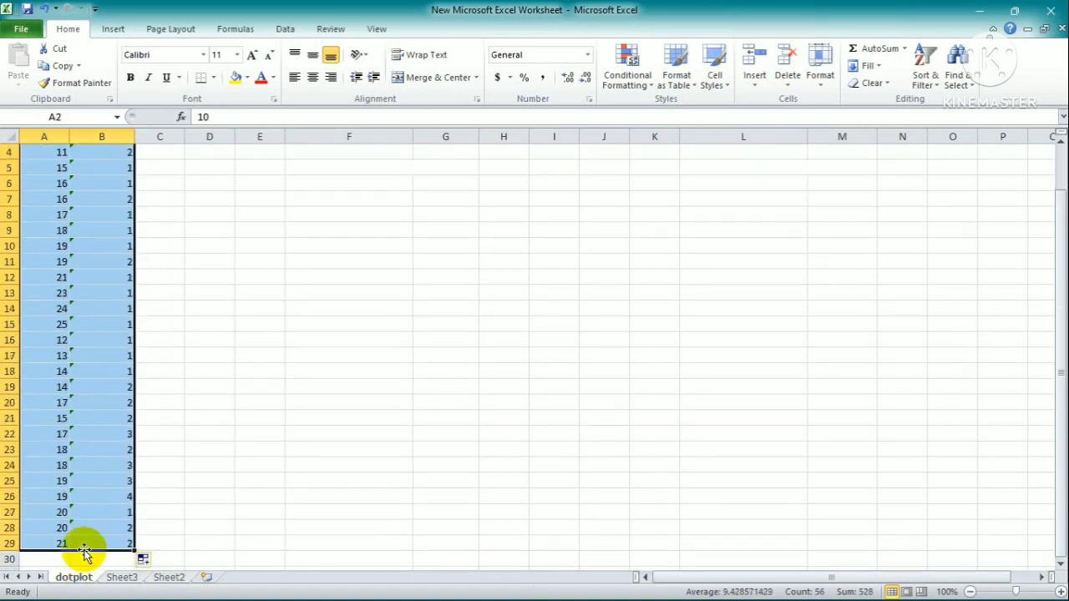
pyautogui.click(114, 30)
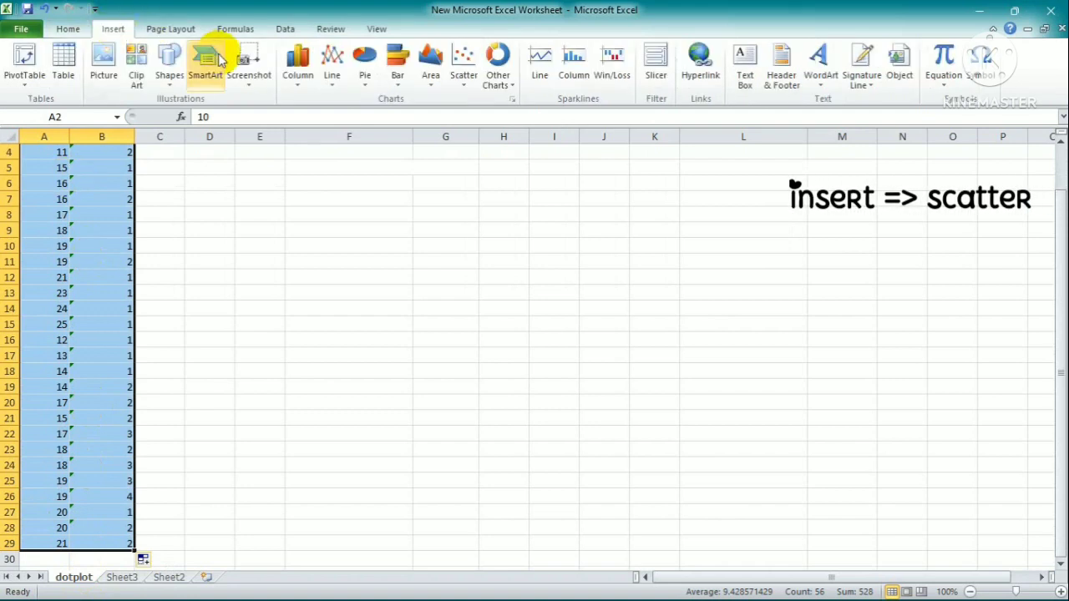
pyautogui.click(467, 86)
pyautogui.click(472, 126)
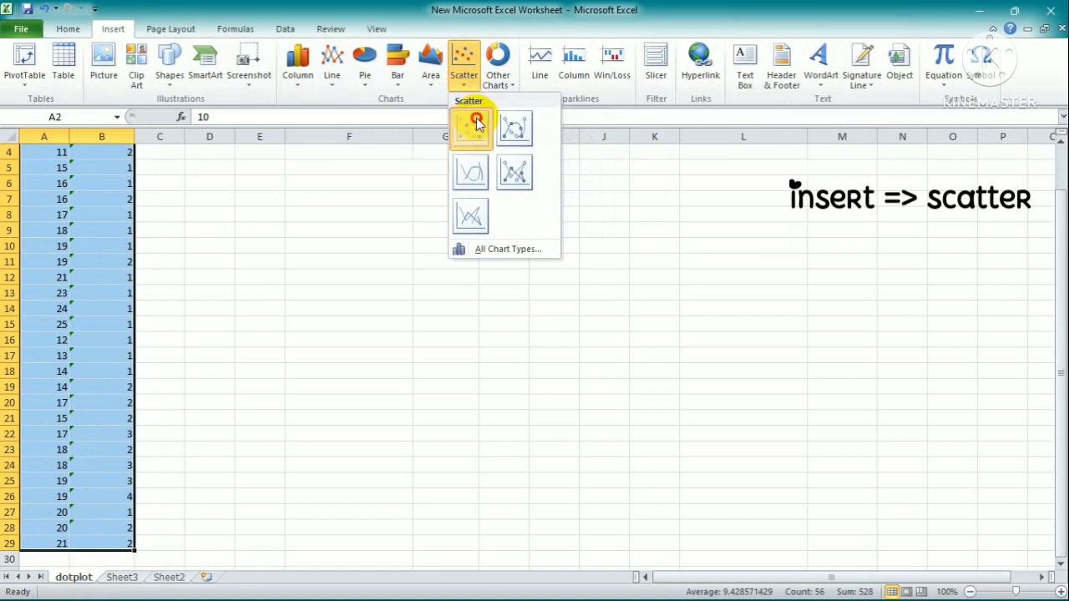
pyautogui.click(880, 241)
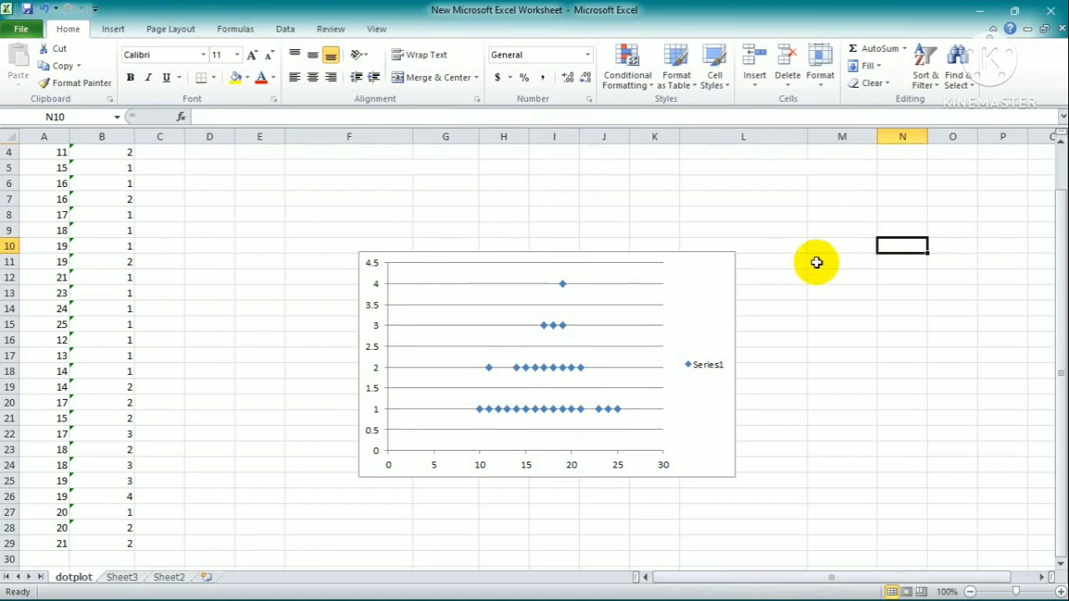
# Step: Switch to Sheet3 and examine its data column, the calculations beneath it and the frequency distribution table
pyautogui.click(125, 578)
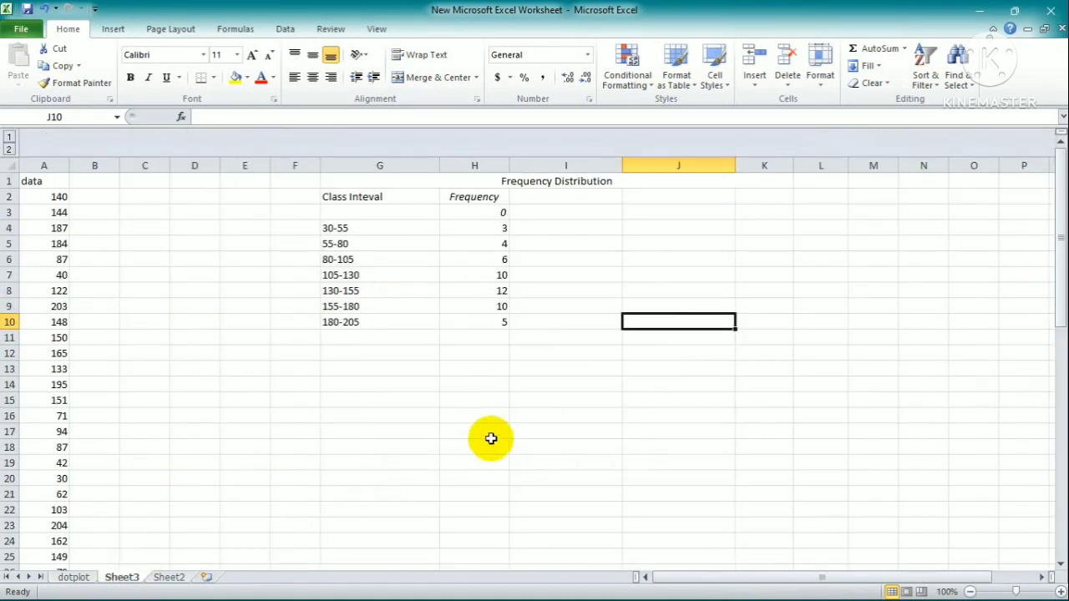
pyautogui.doubleClick(551, 402)
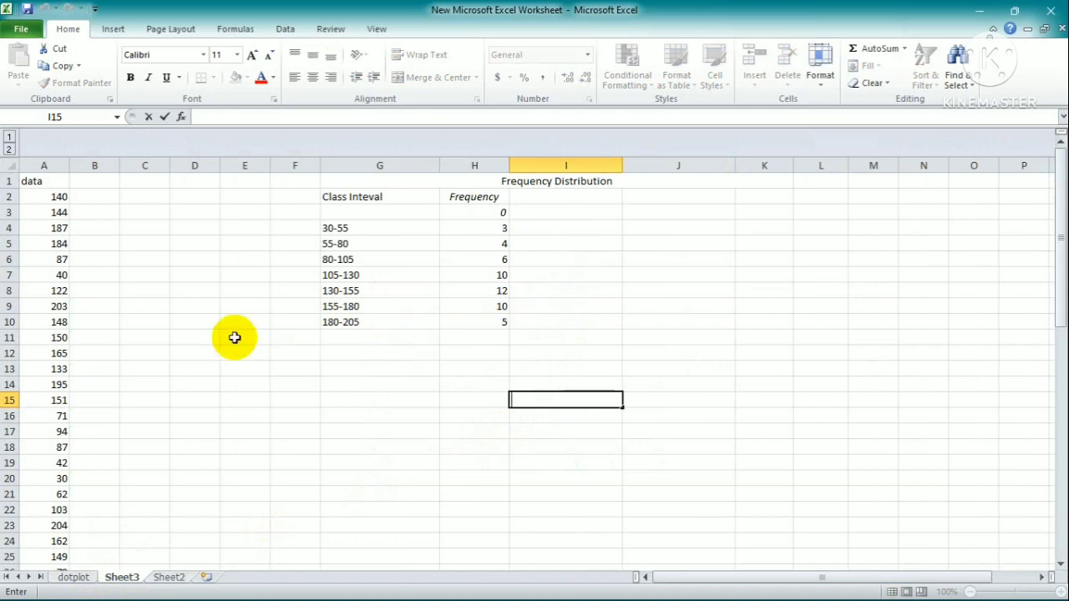
pyautogui.scroll(-5, 203, 316)
pyautogui.scroll(2, 203, 315)
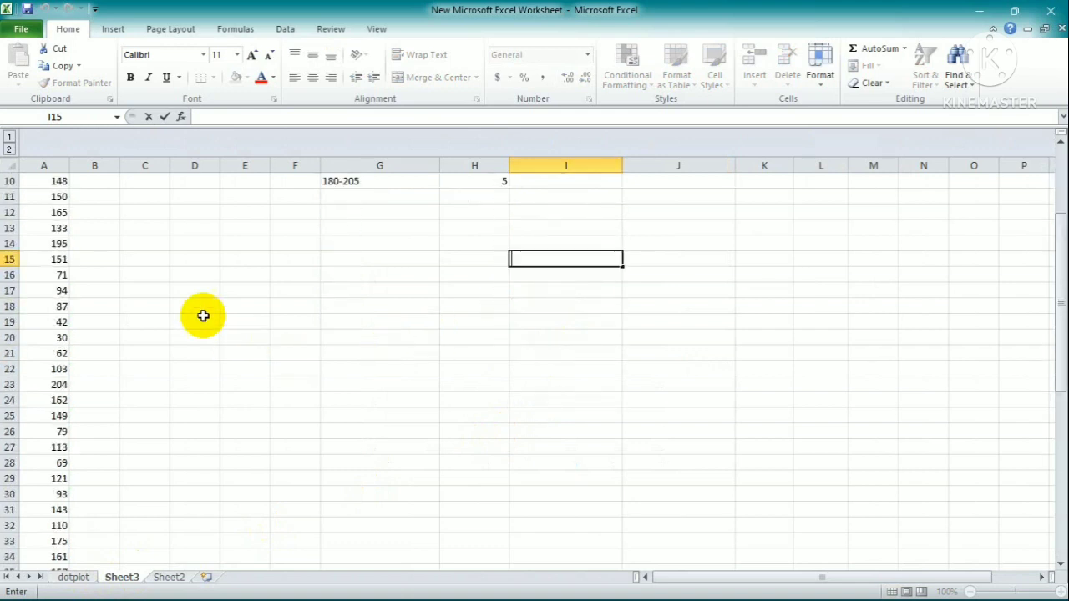
pyautogui.scroll(-9, 203, 315)
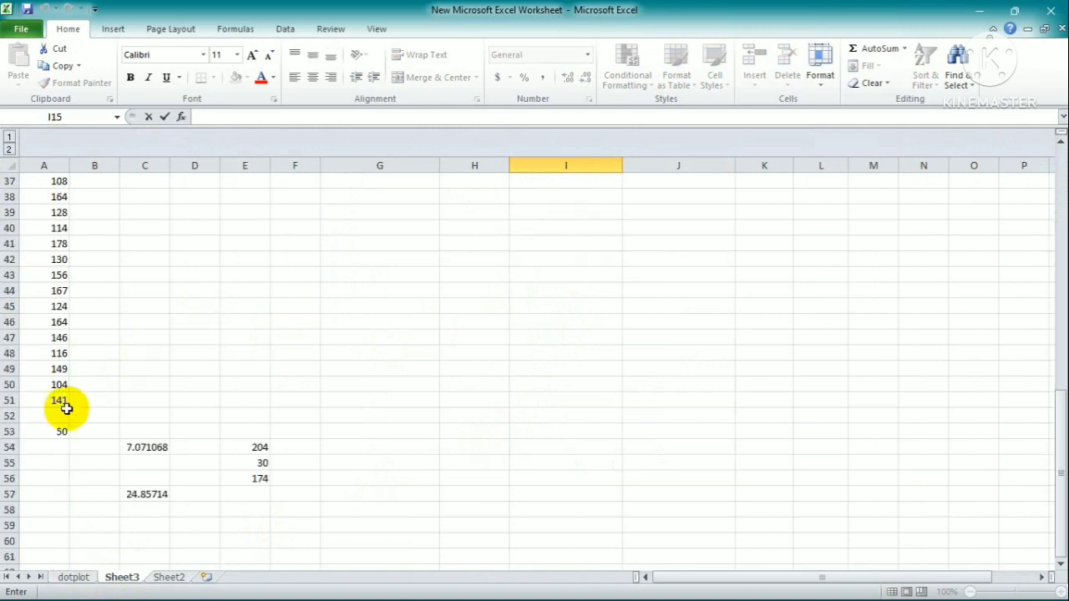
pyautogui.scroll(-3, 257, 382)
pyautogui.scroll(1, 259, 384)
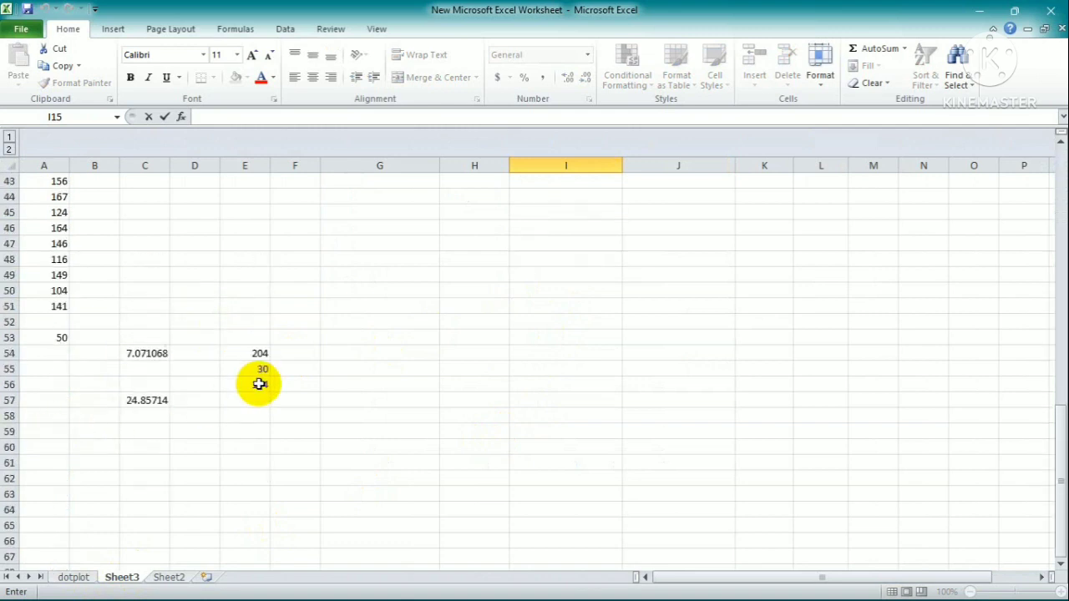
pyautogui.scroll(14, 259, 383)
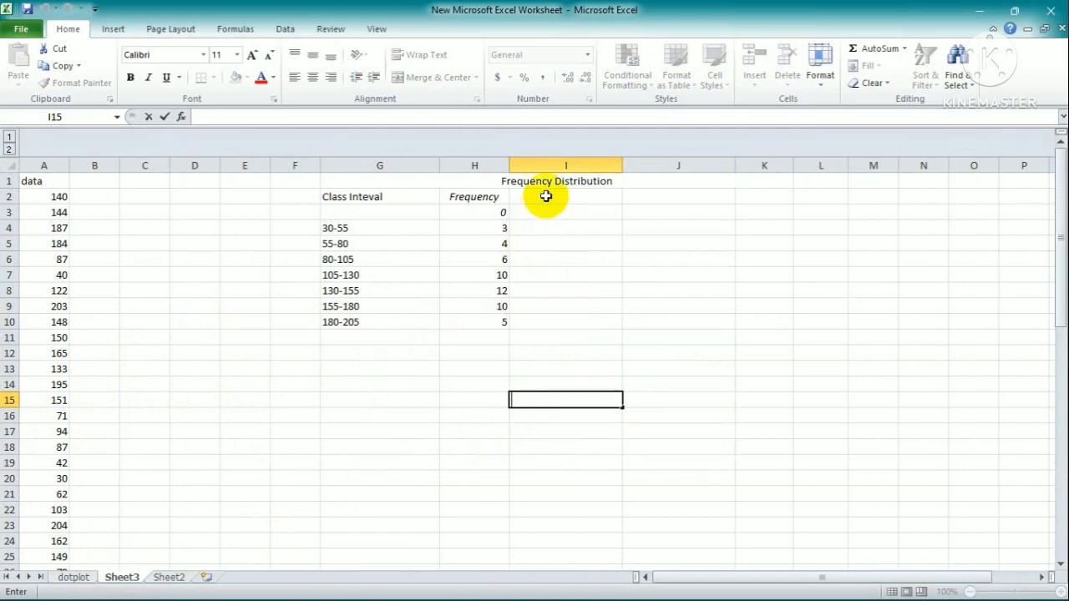
# Step: Insert a 2-D clustered column chart from the frequencies in H4:H10
pyautogui.click(449, 228)
pyautogui.moveTo(448, 227); pyautogui.dragTo(454, 318)
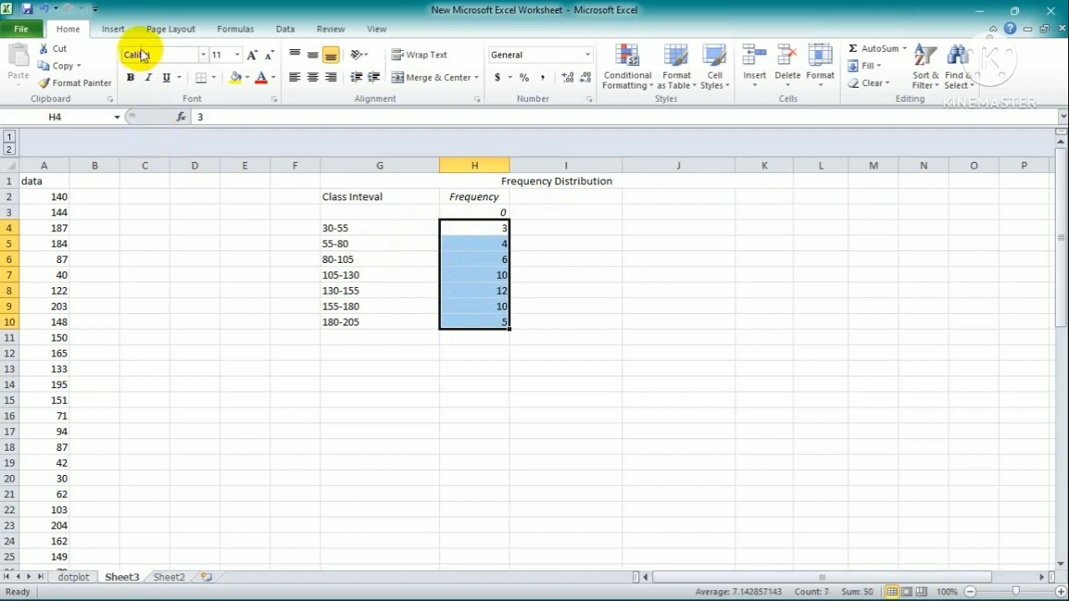
pyautogui.click(115, 32)
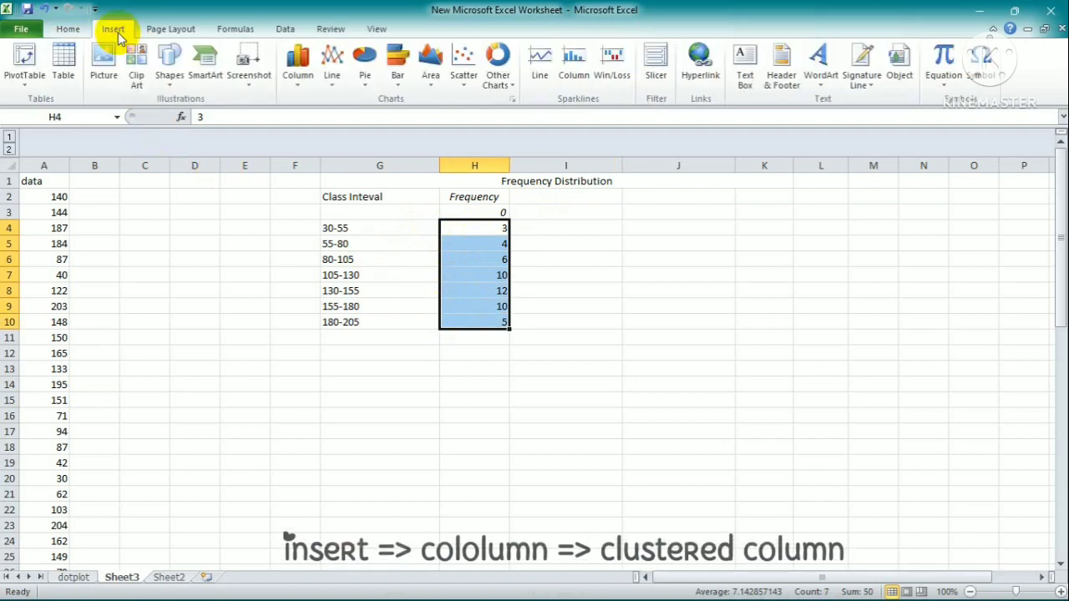
pyautogui.click(301, 84)
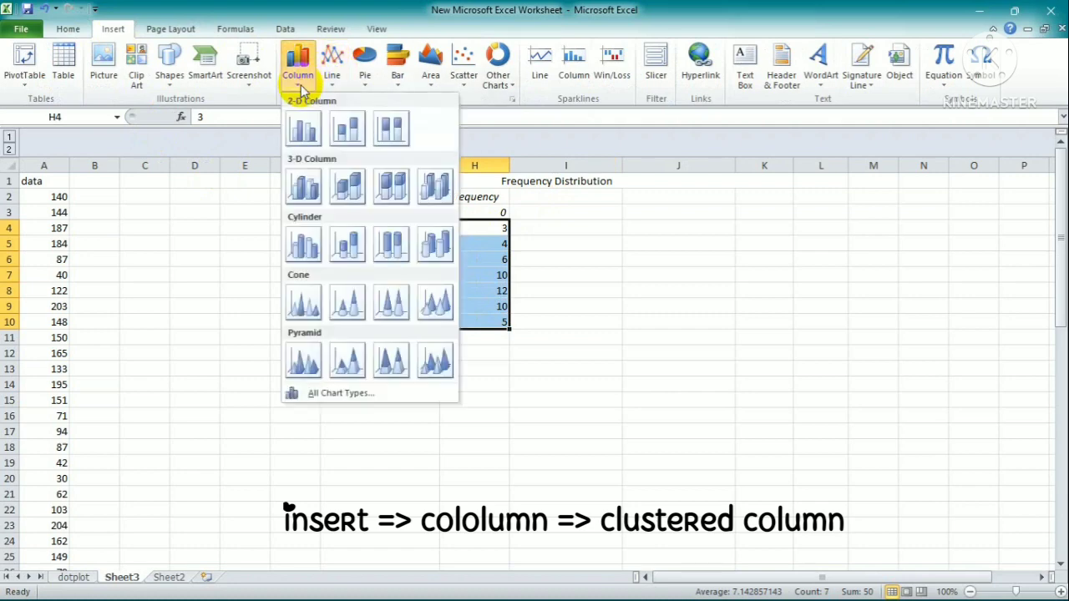
pyautogui.click(303, 128)
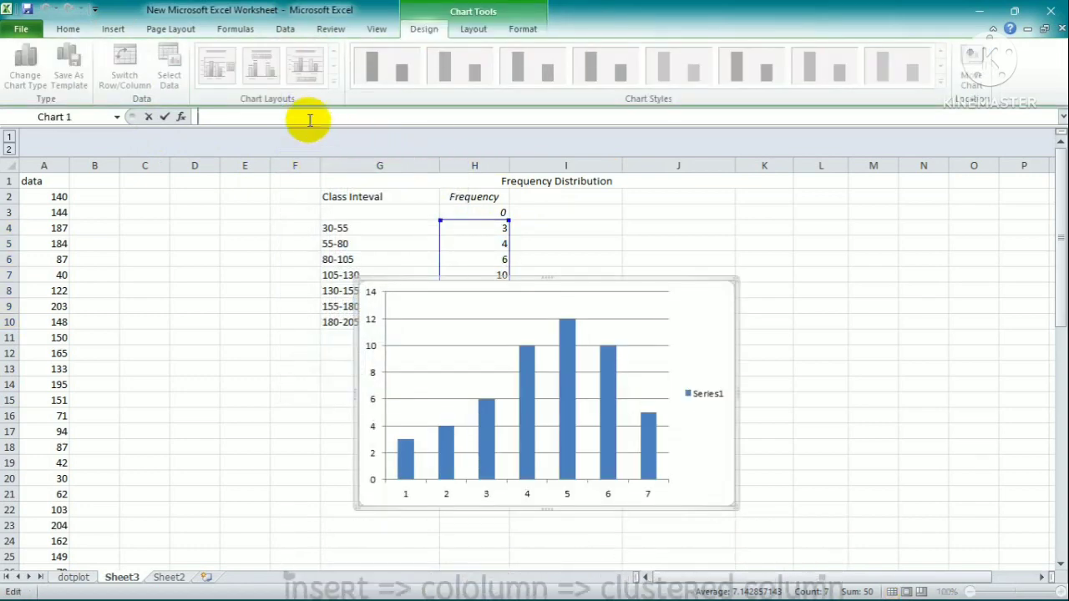
# Step: Set the gap width of the chart's frequency columns to 0% in the data series formatting
pyautogui.moveTo(521, 356)
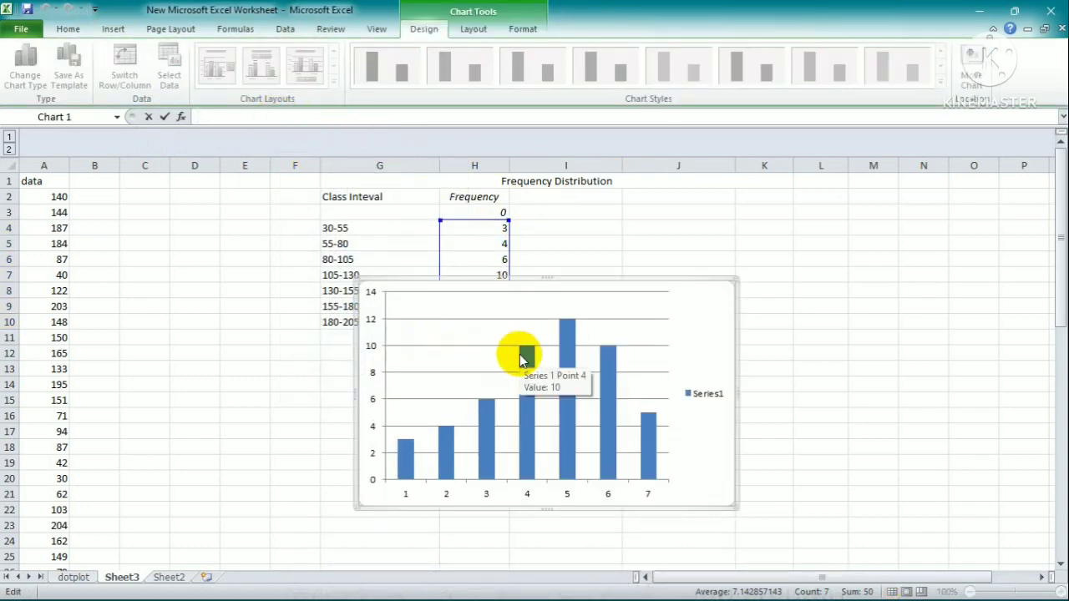
pyautogui.click(529, 358)
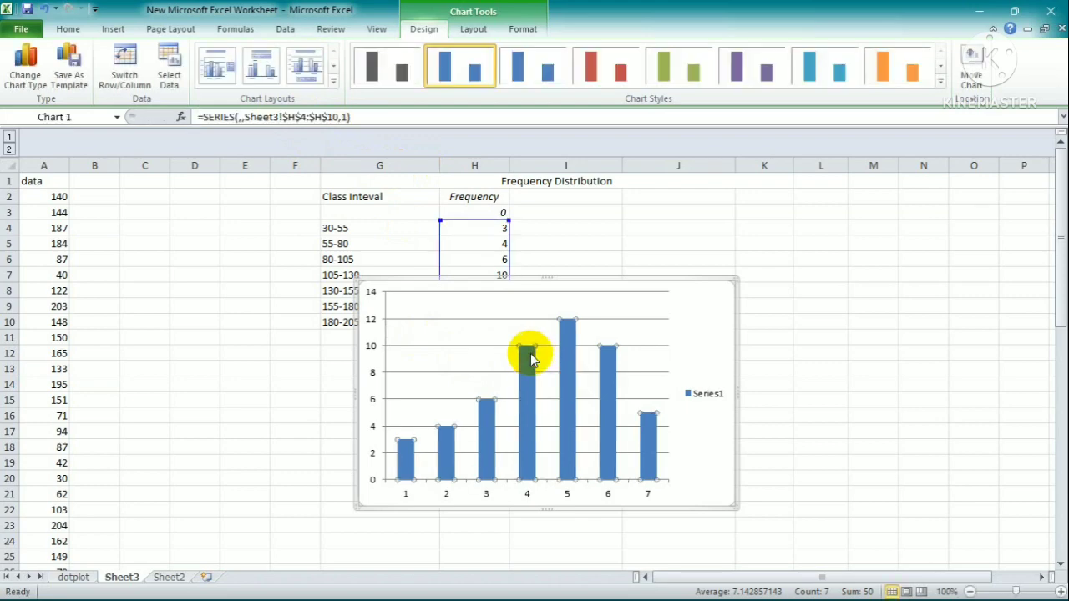
pyautogui.rightClick(529, 358)
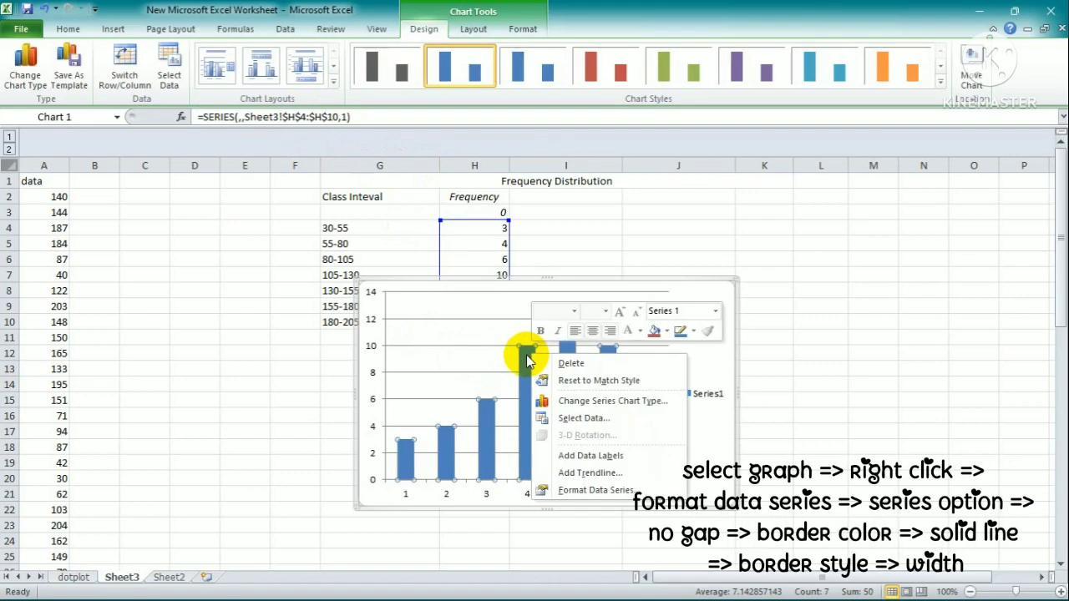
pyautogui.click(597, 491)
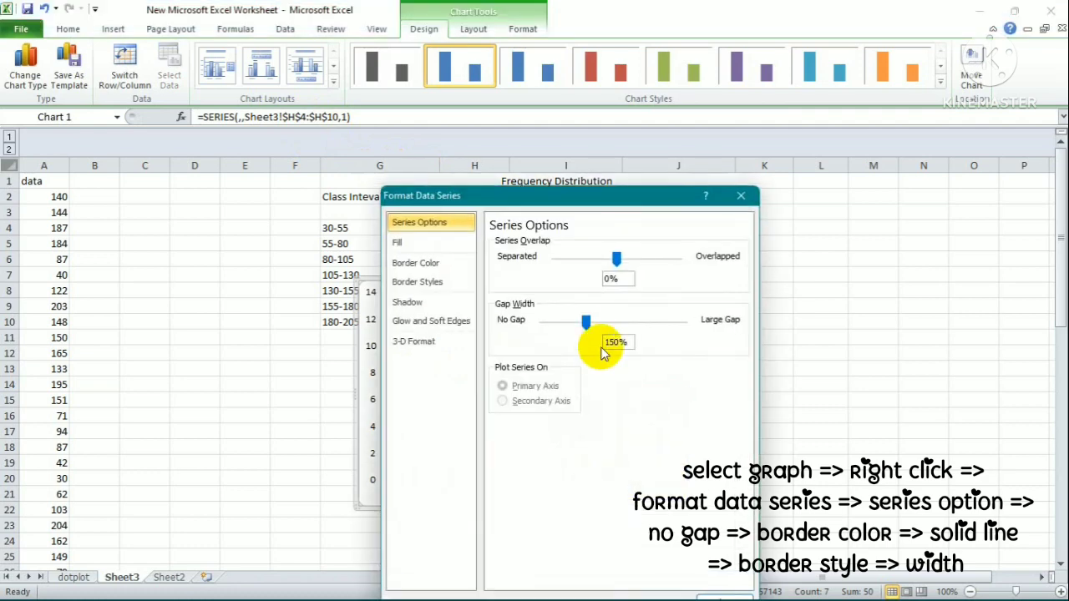
pyautogui.moveTo(629, 198); pyautogui.dragTo(938, 194)
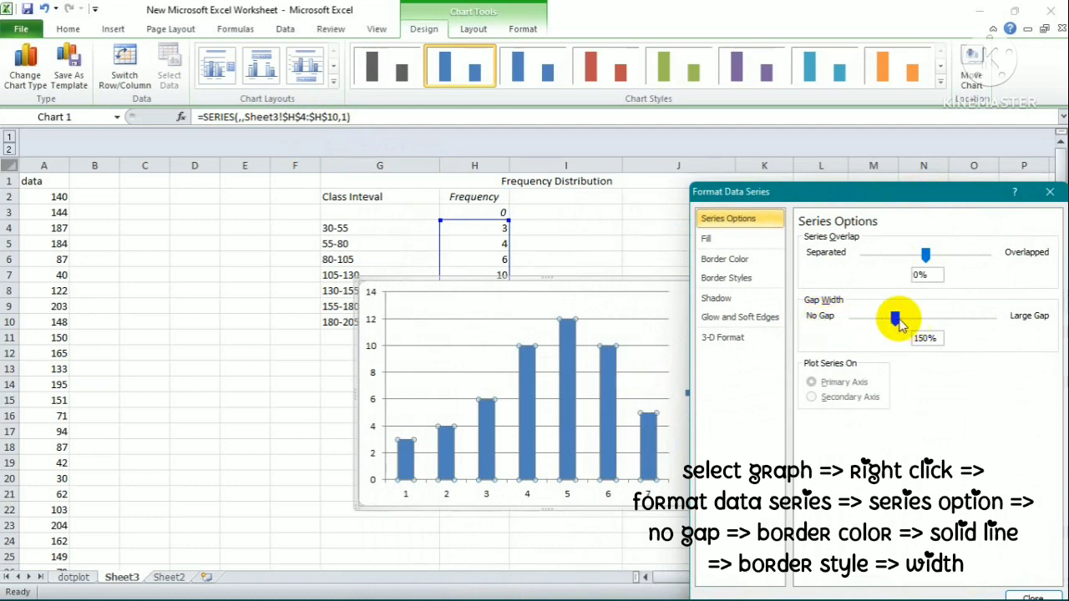
pyautogui.moveTo(890, 318); pyautogui.dragTo(851, 324)
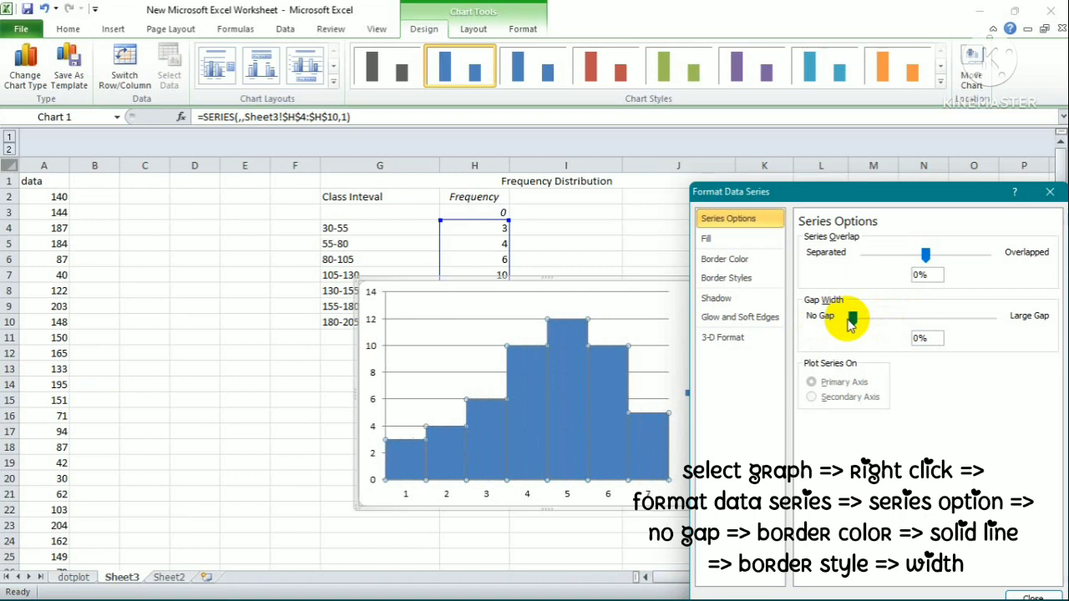
# Step: Give the chart's columns a solid black border line
pyautogui.click(731, 261)
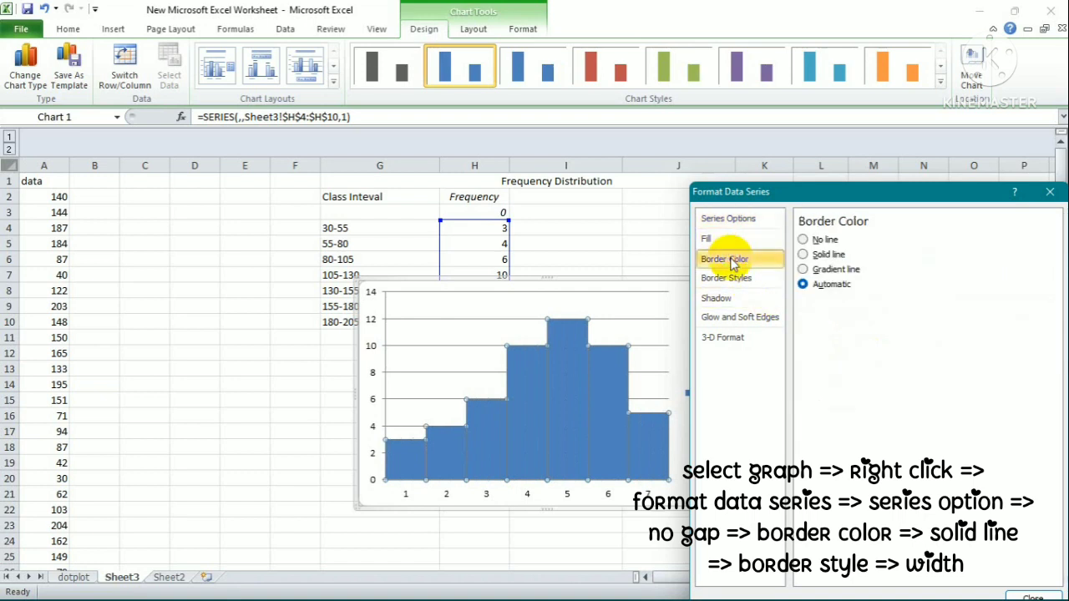
pyautogui.click(803, 255)
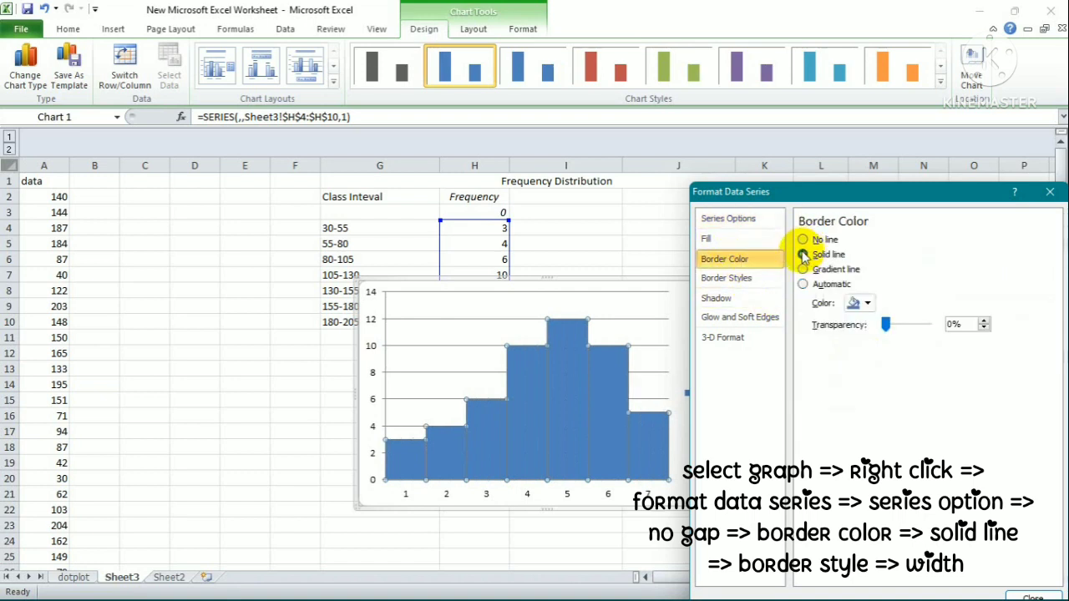
pyautogui.click(869, 304)
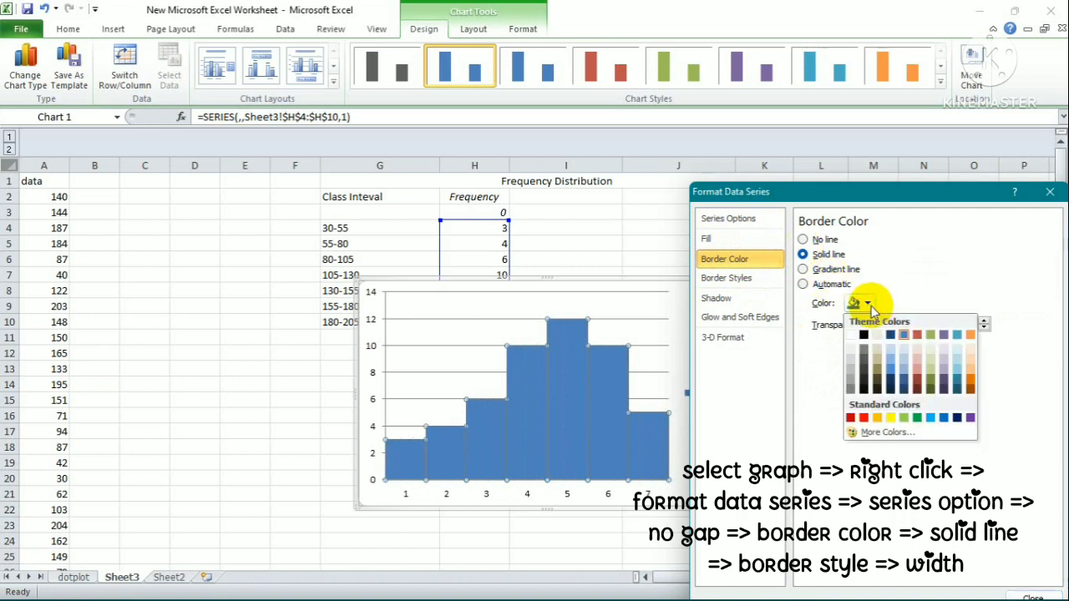
pyautogui.click(867, 335)
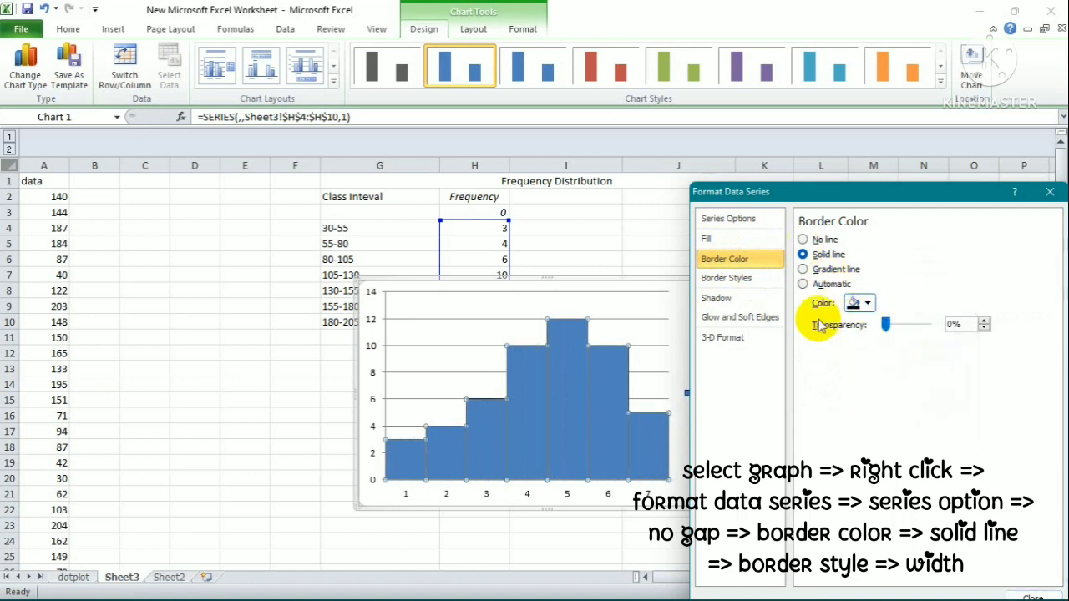
# Step: Set the column border width to 2.25 pt, finish formatting the series and deselect the chart
pyautogui.click(731, 281)
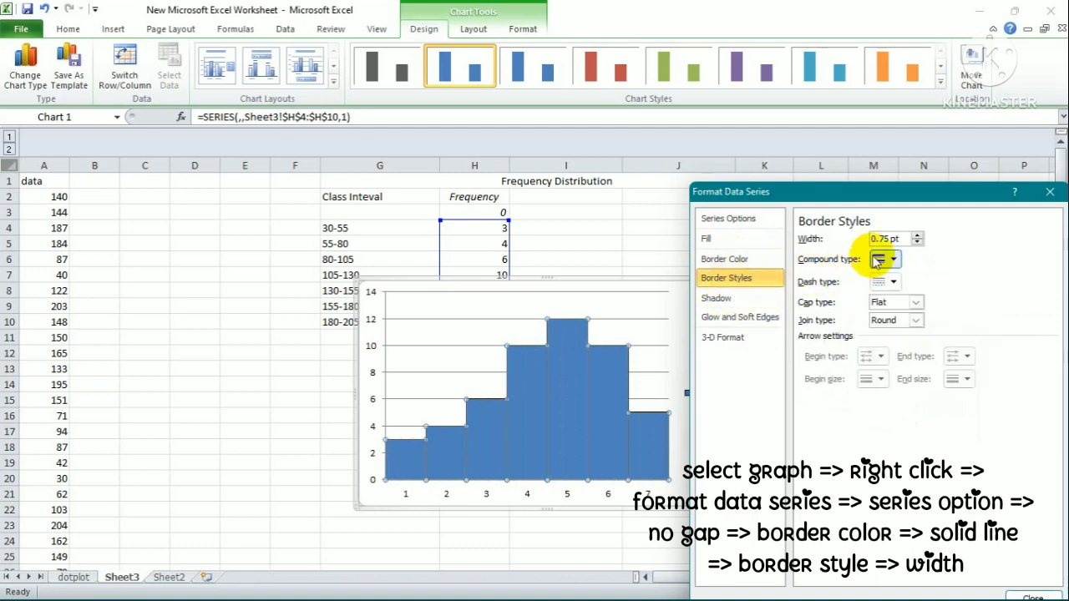
pyautogui.click(917, 236)
pyautogui.click(916, 235)
pyautogui.click(916, 235)
pyautogui.click(917, 236)
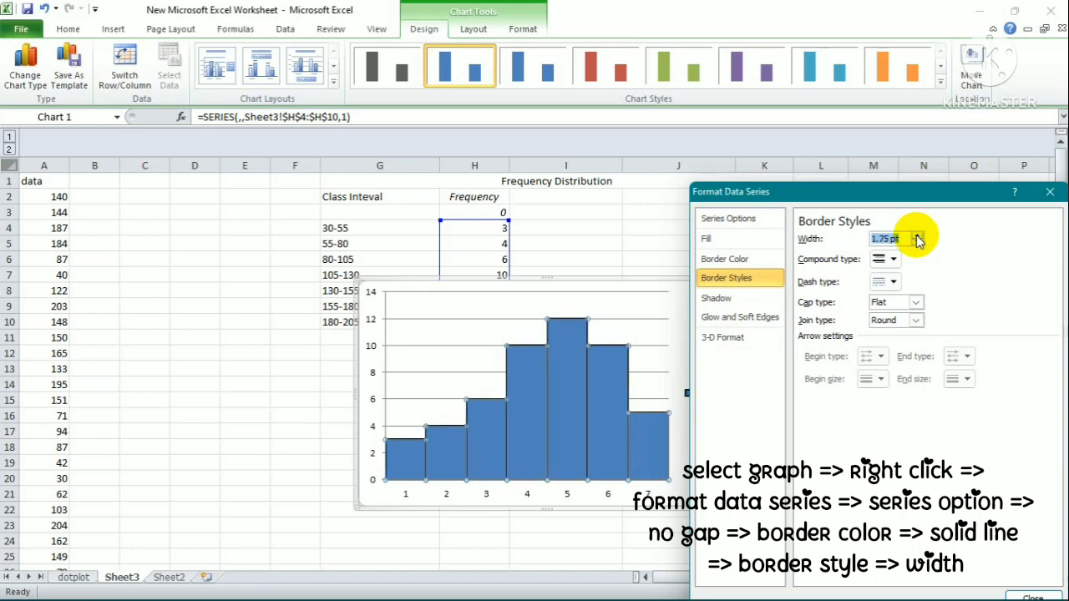
pyautogui.click(917, 235)
pyautogui.click(916, 236)
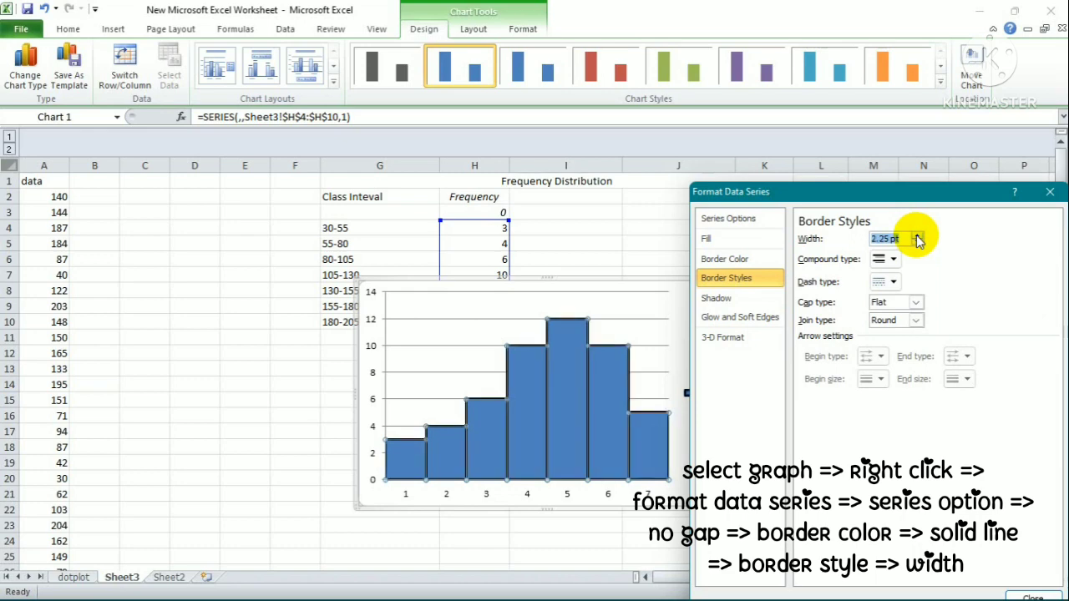
pyautogui.click(1017, 595)
pyautogui.click(874, 368)
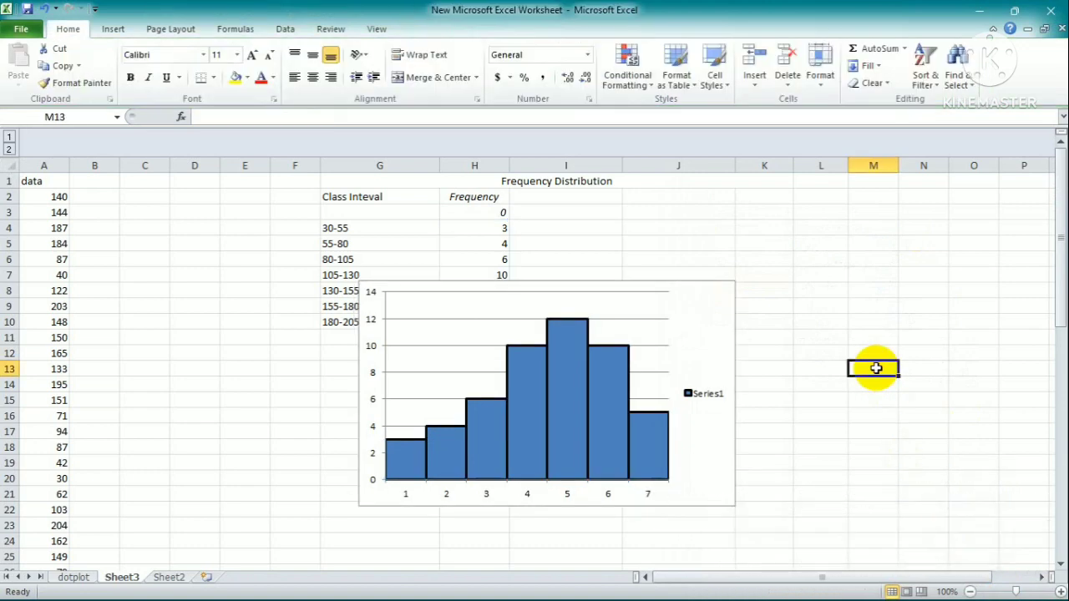
# Step: Move the histogram below the frequency table so it starts around row 17, clear of the cells beside the frequencies
pyautogui.moveTo(698, 296); pyautogui.dragTo(899, 242)
pyautogui.click(522, 423)
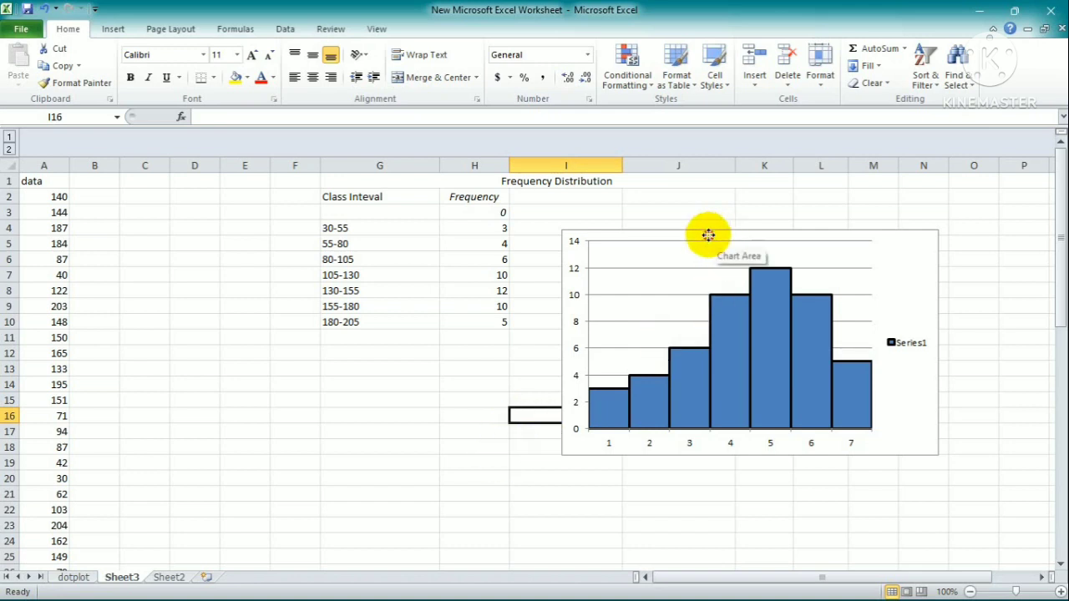
pyautogui.moveTo(709, 231); pyautogui.dragTo(247, 431)
pyautogui.click(518, 396)
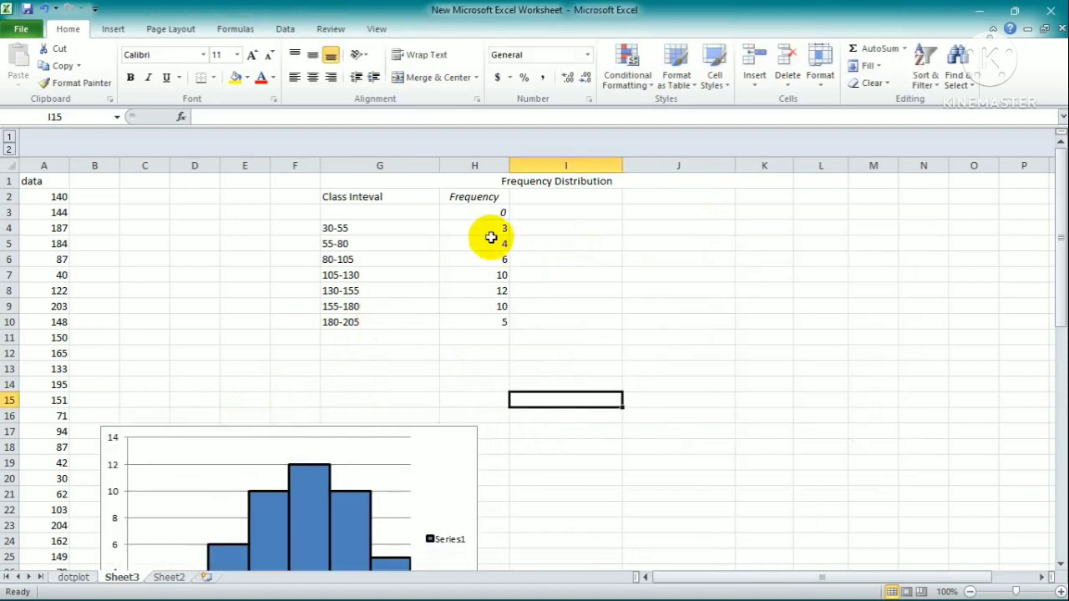
# Step: Enter the column headers "cf top to bottom" in I2 and "cf bottom to top" in J2
pyautogui.click(532, 198)
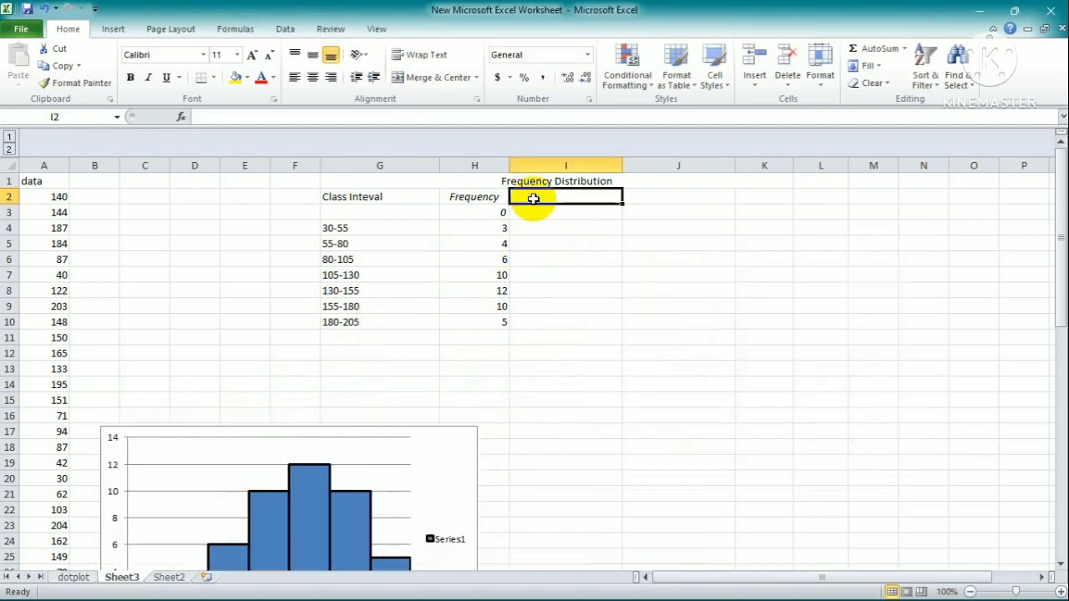
pyautogui.write('cf')
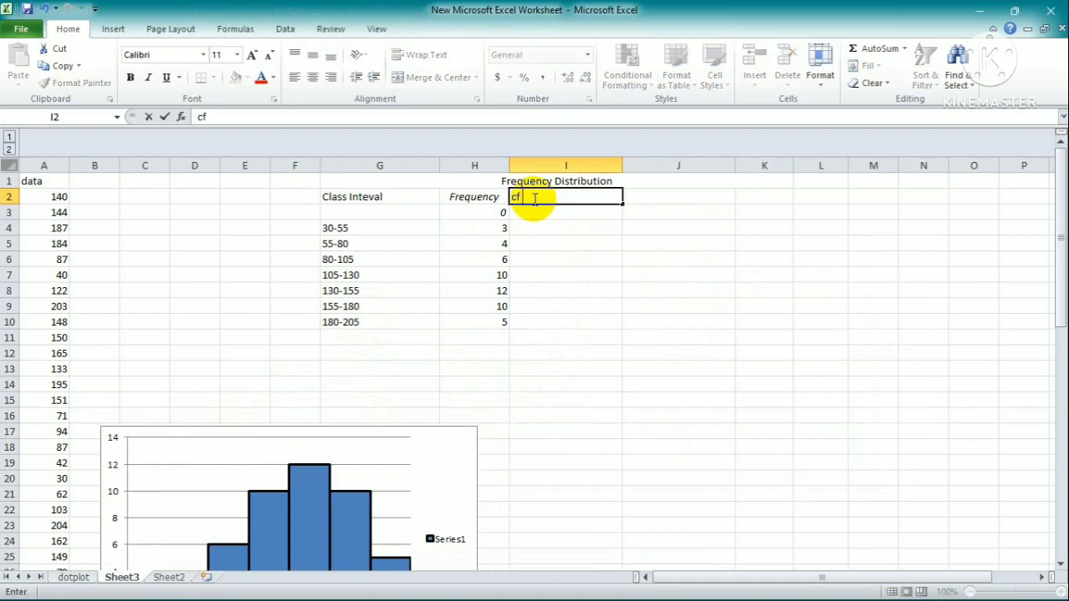
pyautogui.write(' top to b')
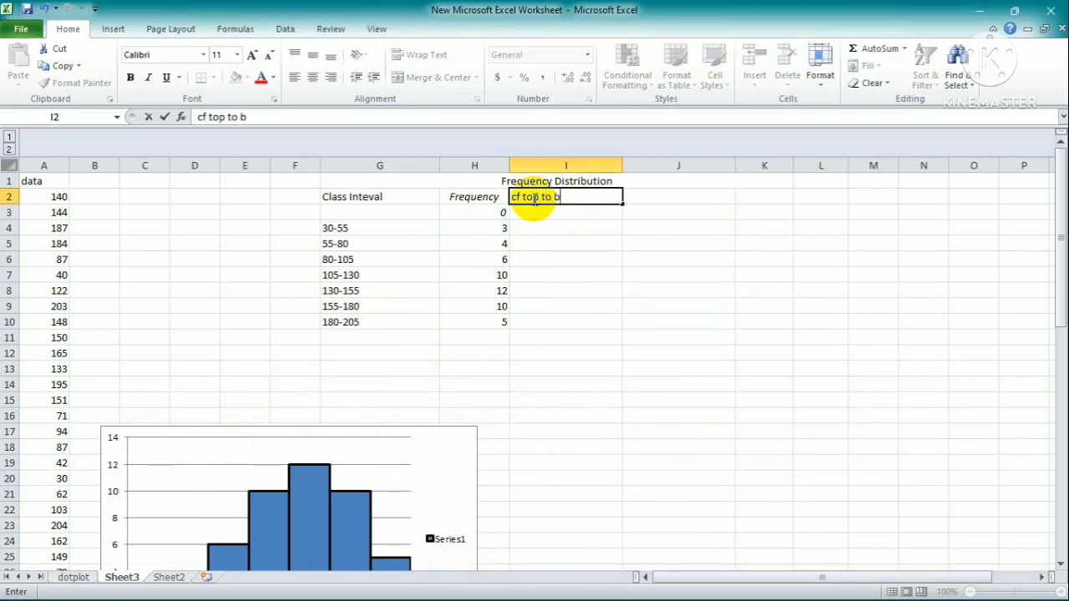
pyautogui.write('ottom')
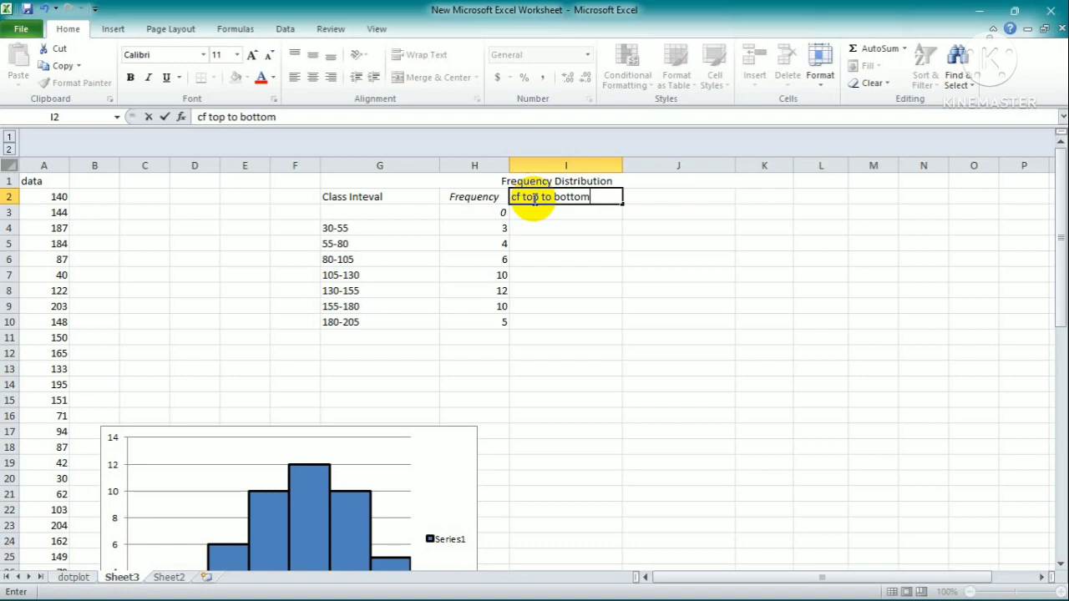
pyautogui.press('Tab')
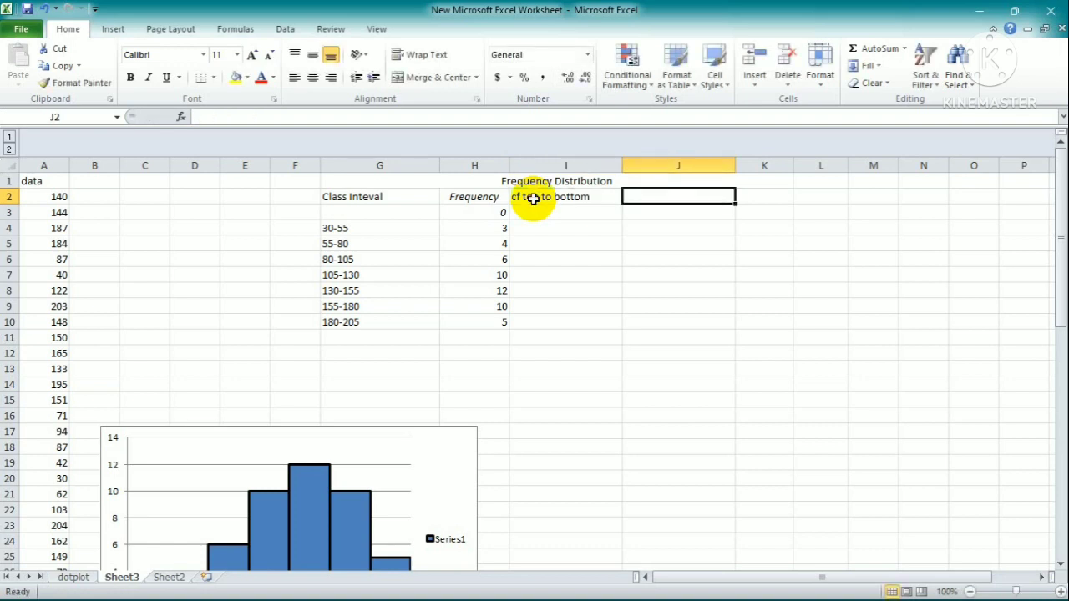
pyautogui.write('cf b')
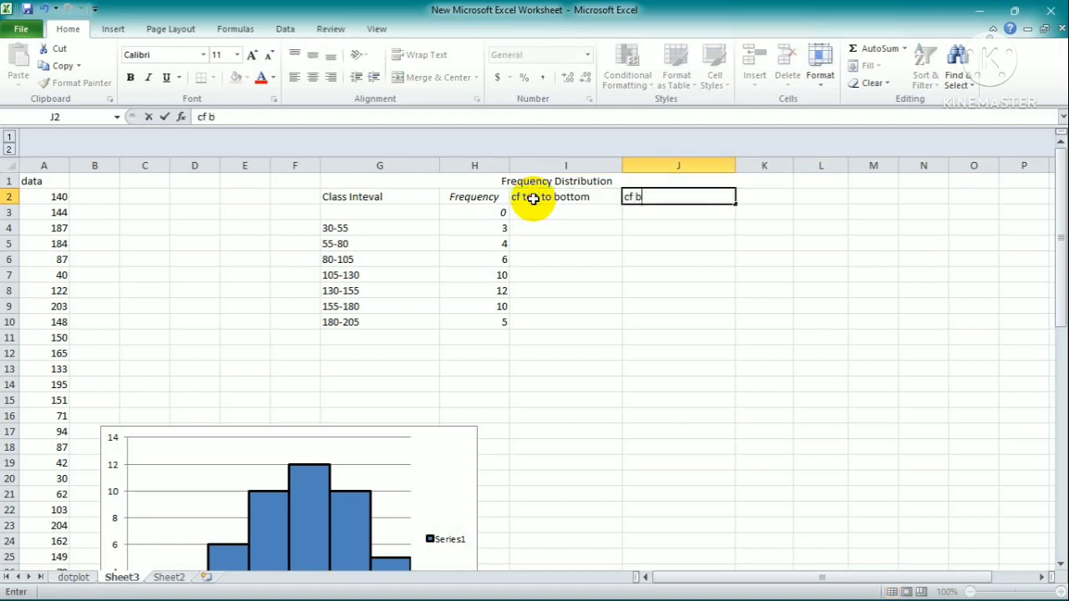
pyautogui.write('ottom to')
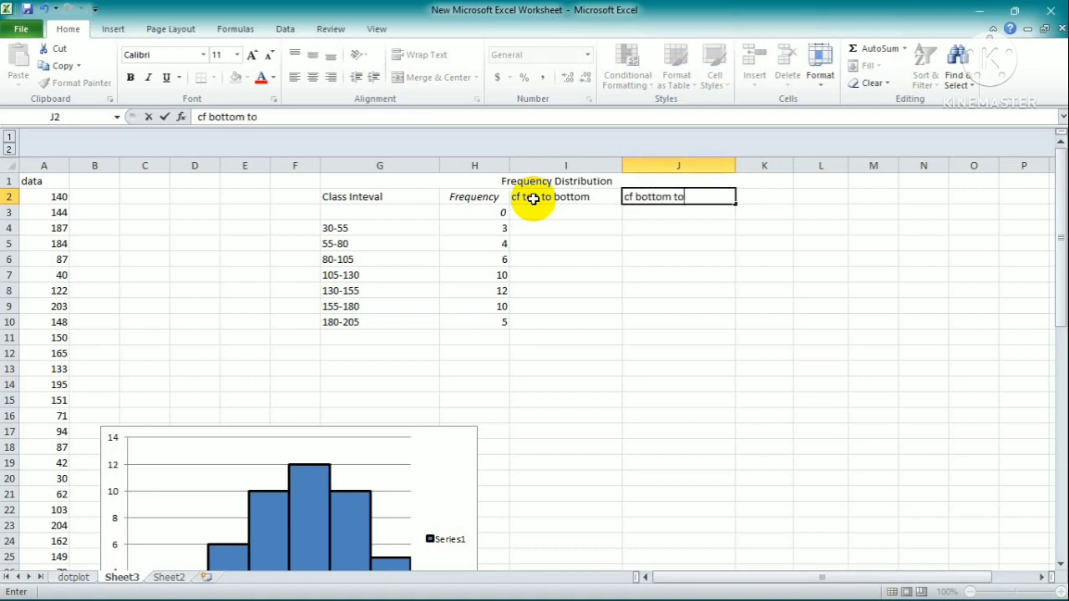
pyautogui.write(' top')
pyautogui.click(533, 199)
# Step: Enter the formula =H3 in I3 to start the top-to-bottom cumulative frequency
pyautogui.press('Return')
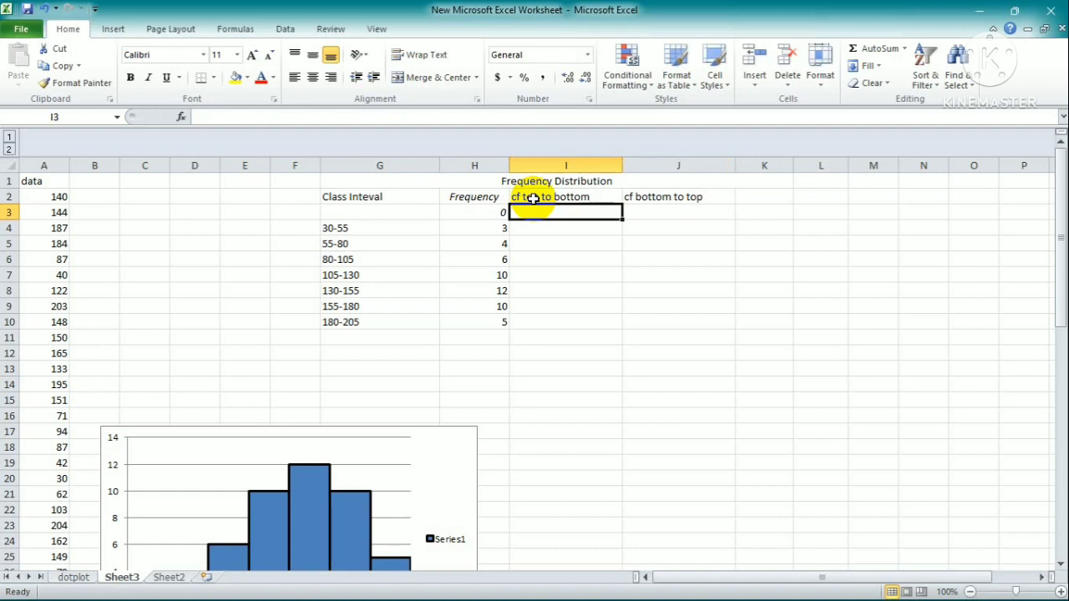
pyautogui.write('=')
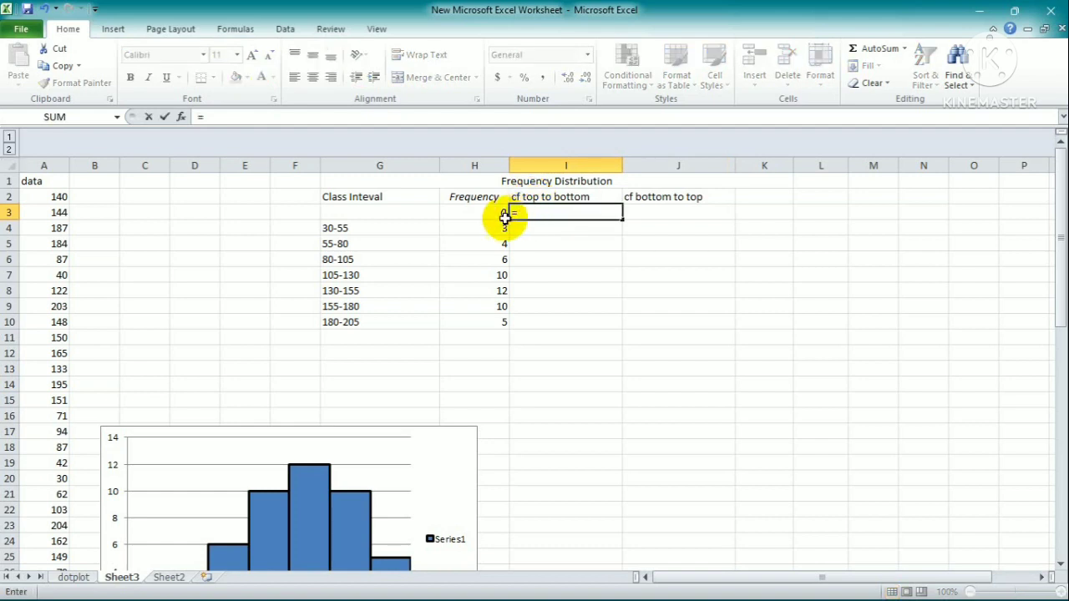
pyautogui.click(499, 216)
pyautogui.press('Return')
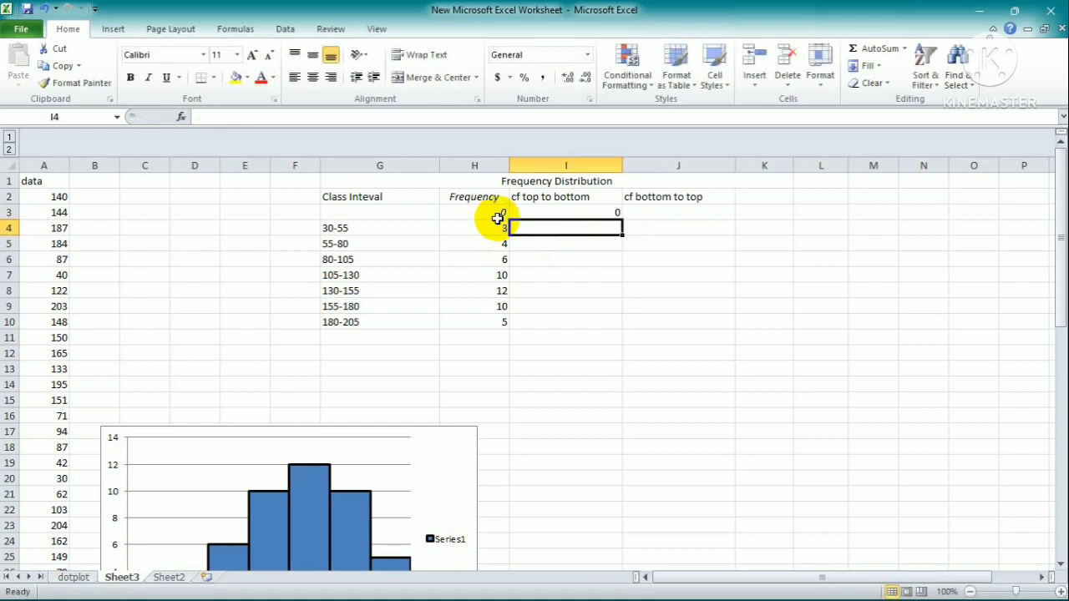
# Step: Enter the running-total formula =SUM($H$3:H4) in I4, locking the first cell reference
pyautogui.write('=')
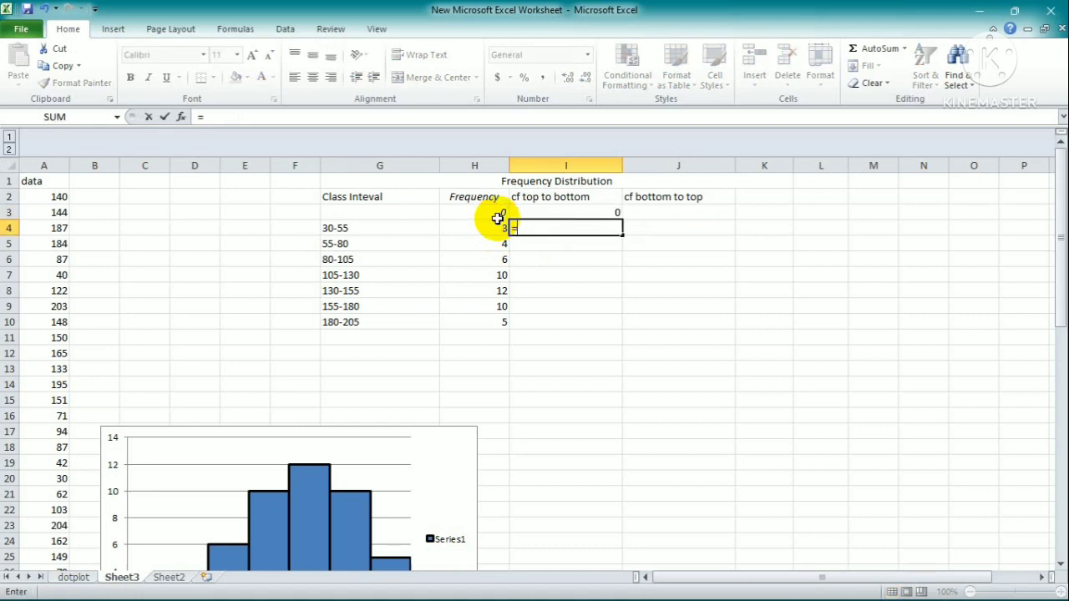
pyautogui.write('sum')
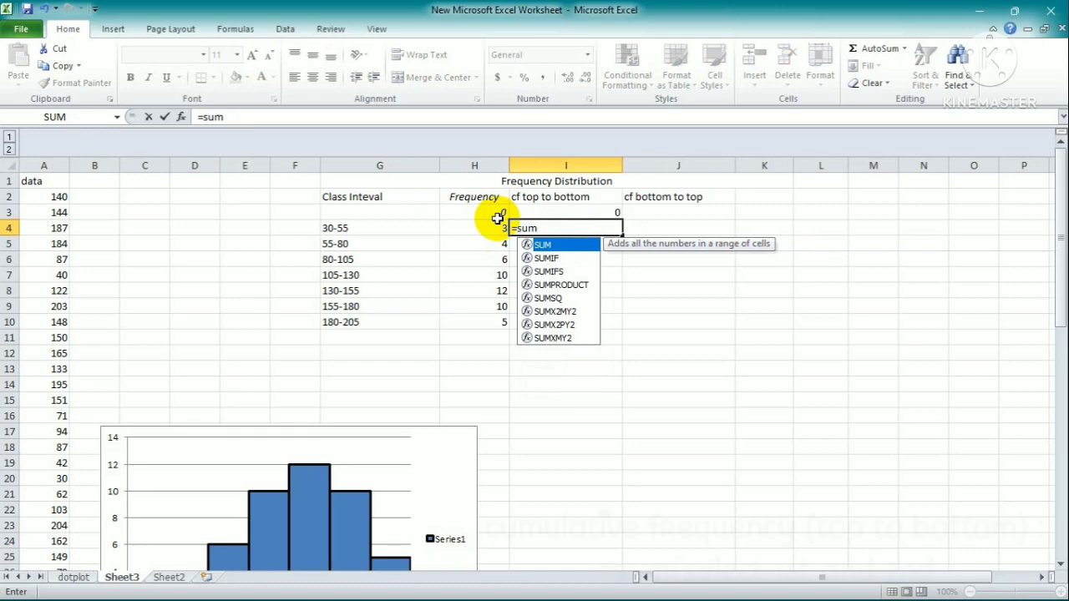
pyautogui.doubleClick(557, 245)
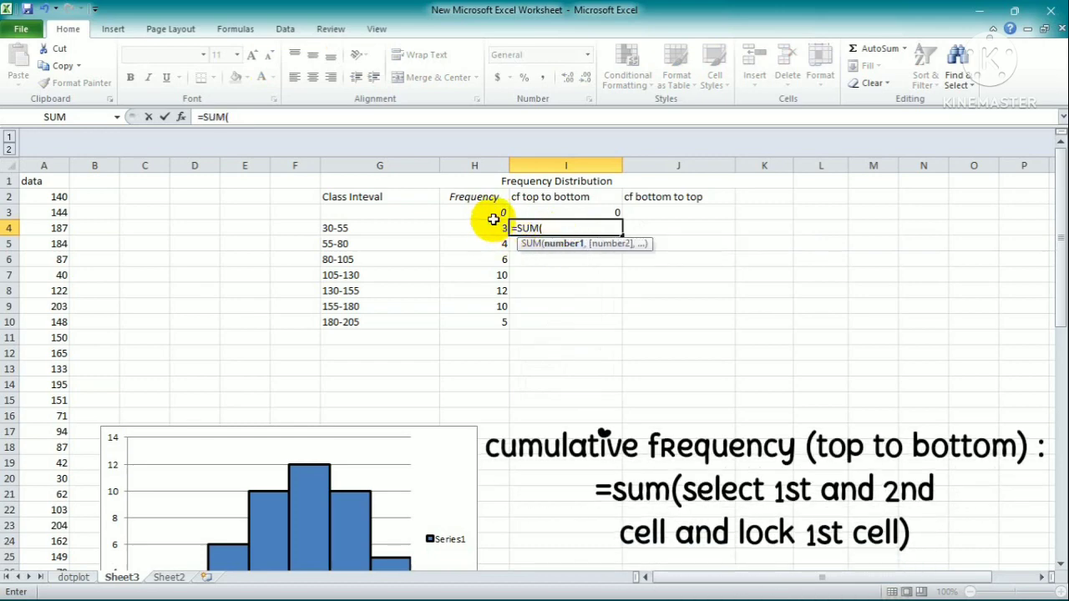
pyautogui.moveTo(489, 217)
pyautogui.mouseDown()
pyautogui.moveTo(494, 209)
pyautogui.moveTo(493, 221)
pyautogui.mouseUp()
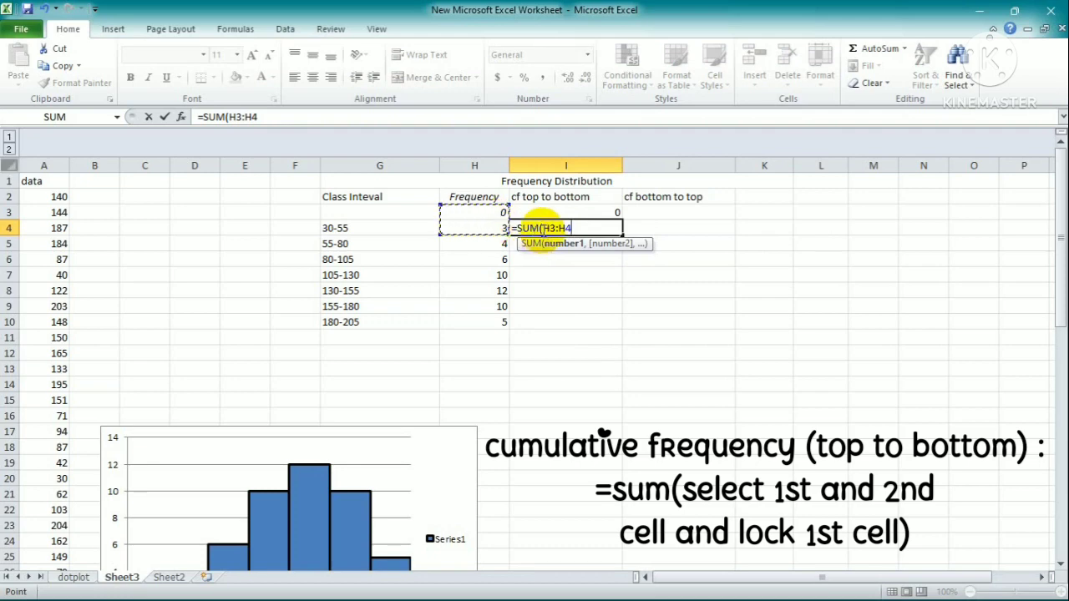
pyautogui.click(543, 229)
pyautogui.write('$H')
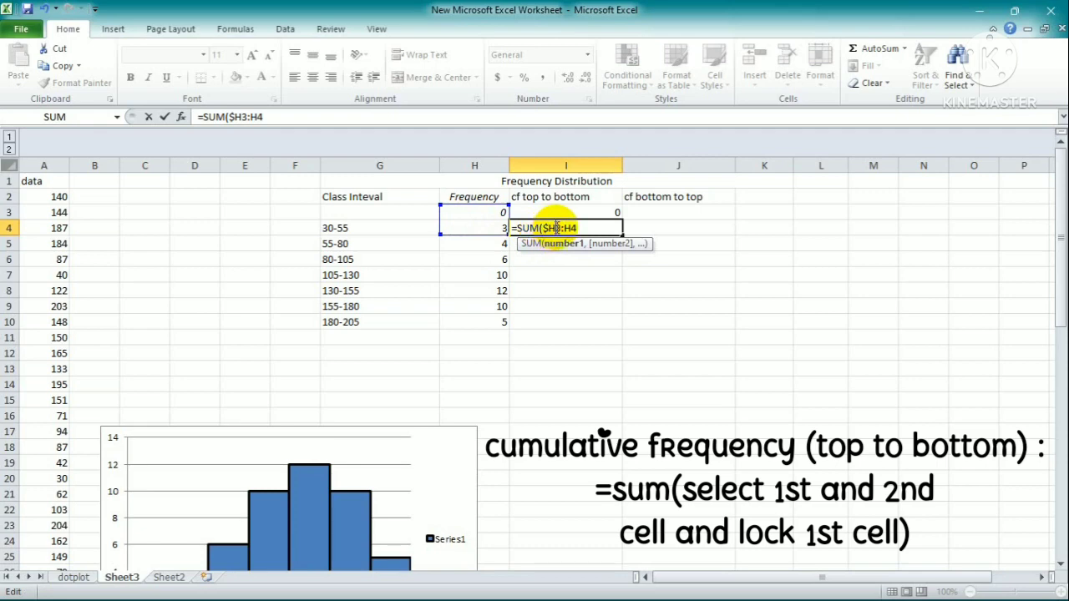
pyautogui.write('$')
pyautogui.press('Return')
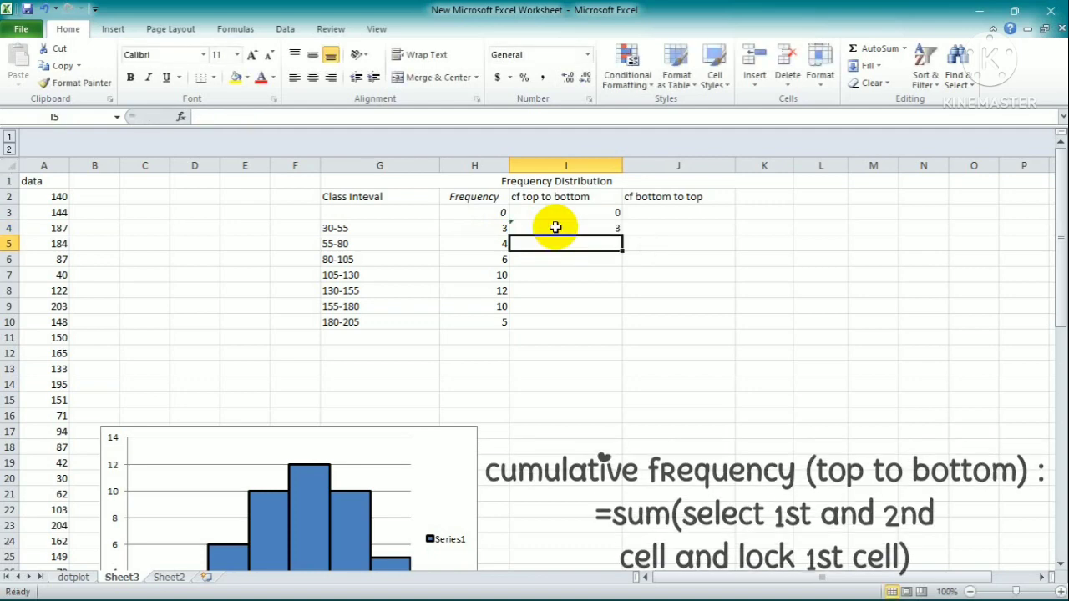
# Step: Fill the cumulative frequency formula from I4 down through I10
pyautogui.click(555, 227)
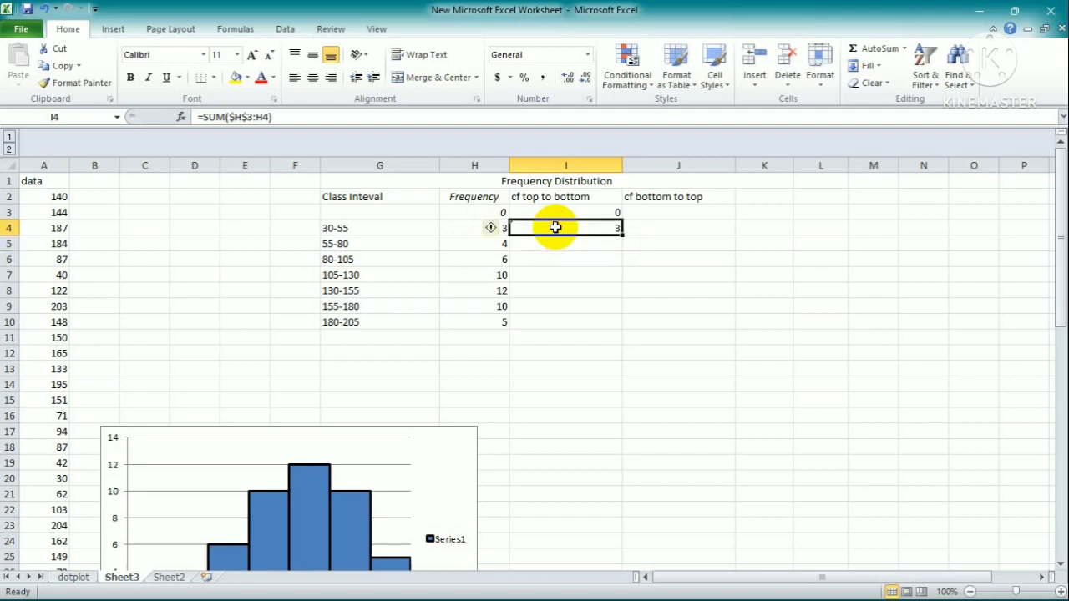
pyautogui.doubleClick(621, 235)
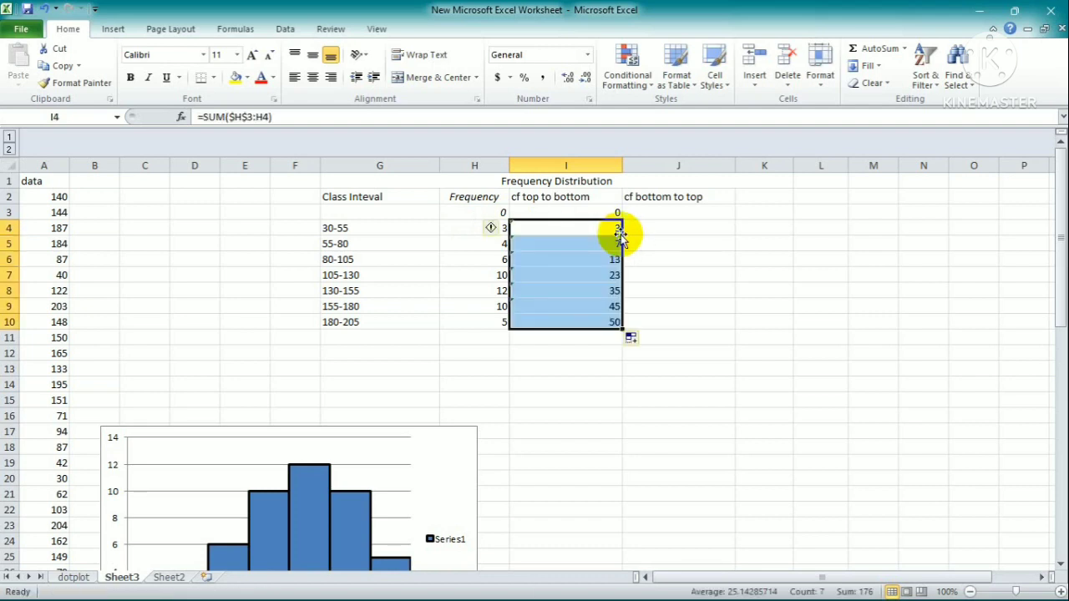
pyautogui.click(658, 228)
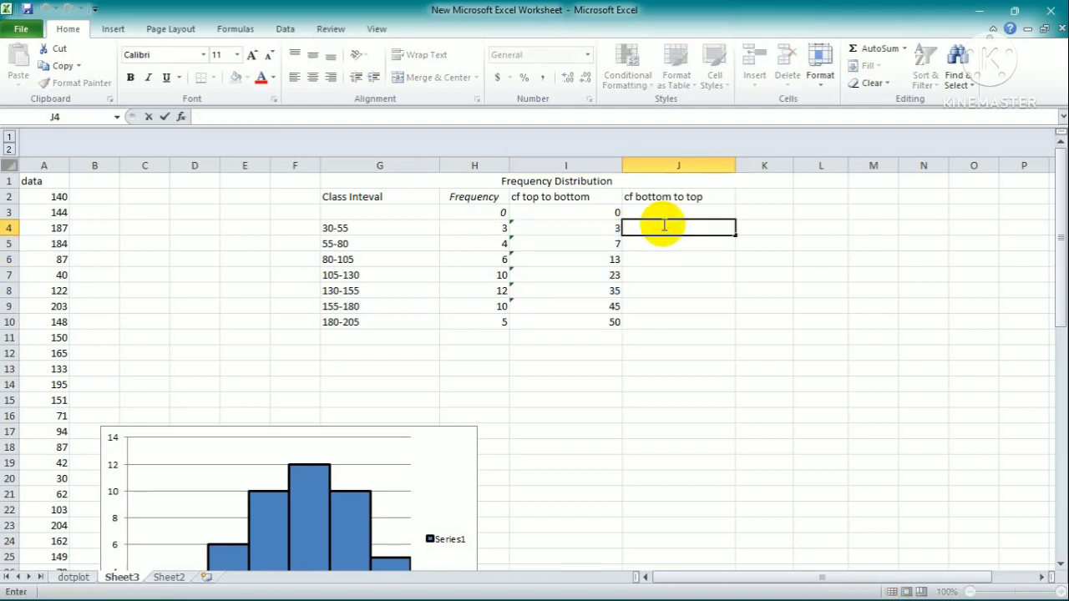
# Step: Enter the formula =SUM(H4,H5,H6,H7,H8,H9,H10) in J4 for the bottom-to-top cumulative frequency
pyautogui.write('=')
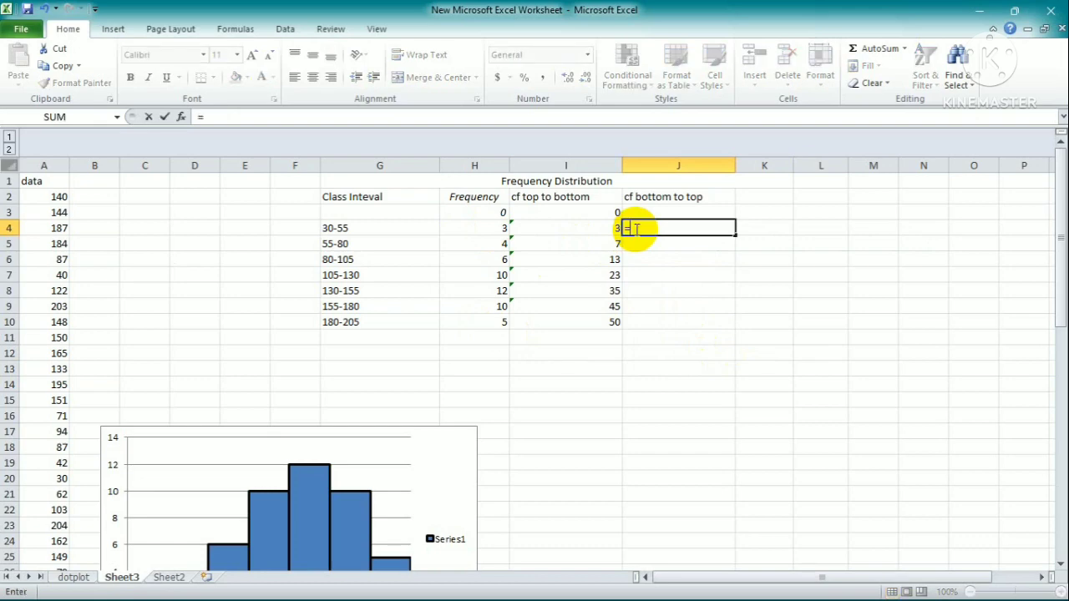
pyautogui.write('sum')
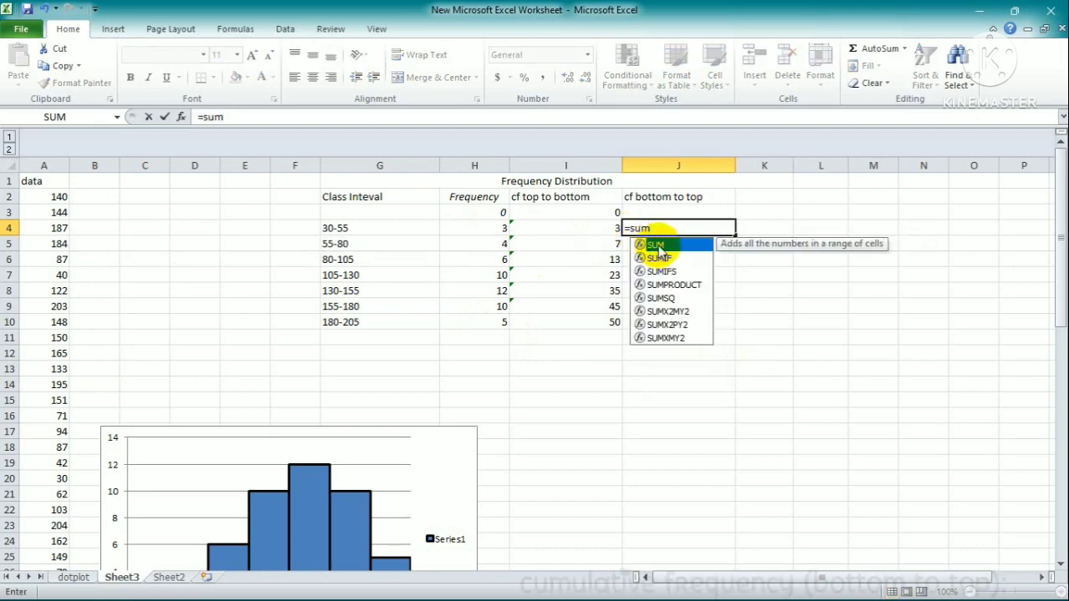
pyautogui.doubleClick(658, 244)
pyautogui.click(494, 228)
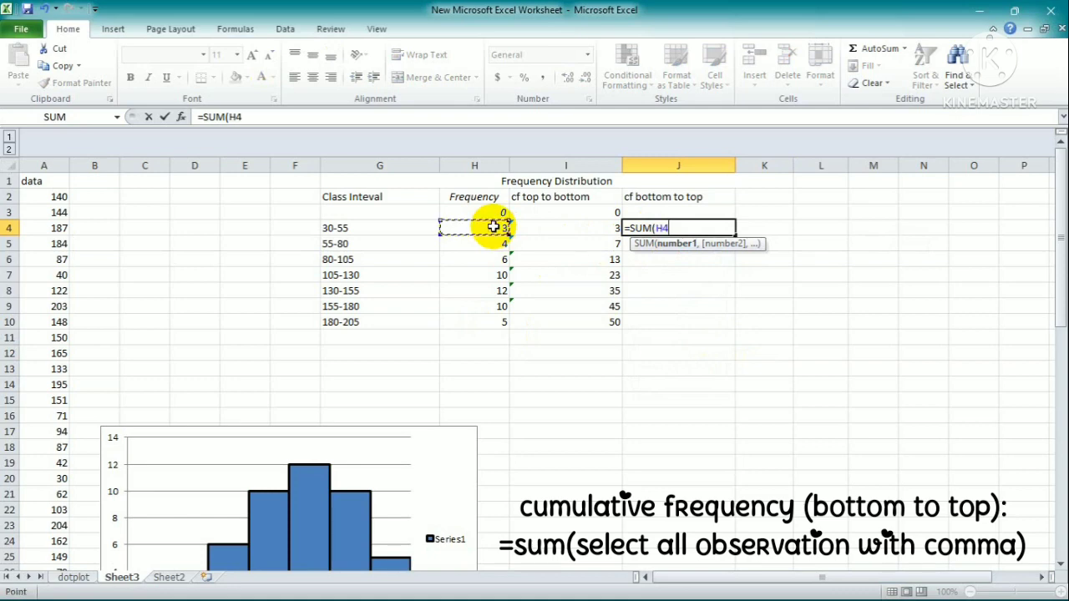
pyautogui.write(',')
pyautogui.click(493, 244)
pyautogui.write(',')
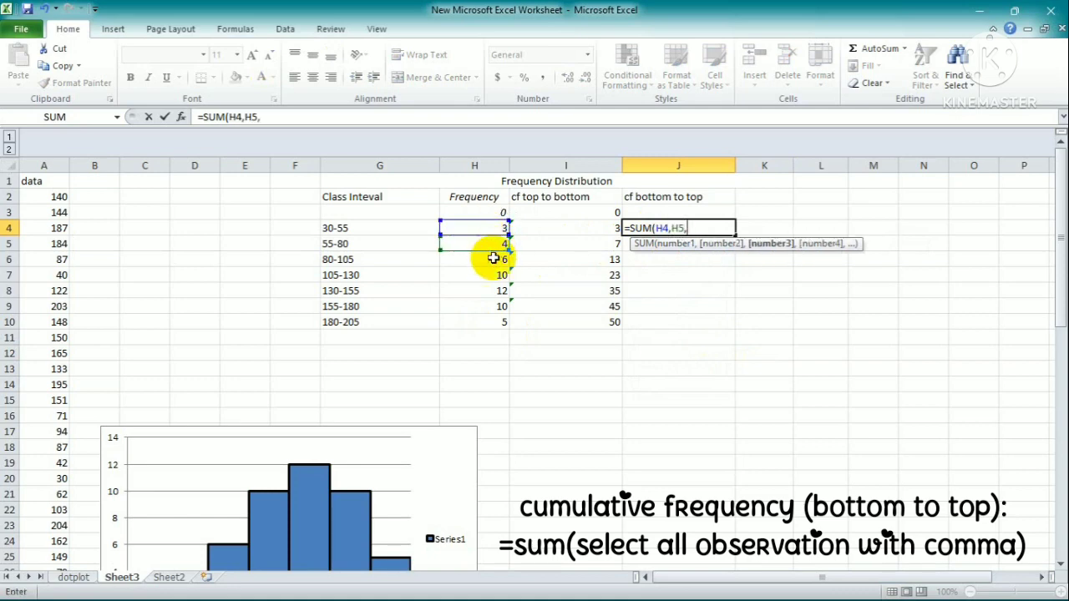
pyautogui.click(494, 260)
pyautogui.write(',')
pyautogui.click(495, 274)
pyautogui.write(',')
pyautogui.click(495, 290)
pyautogui.write(',')
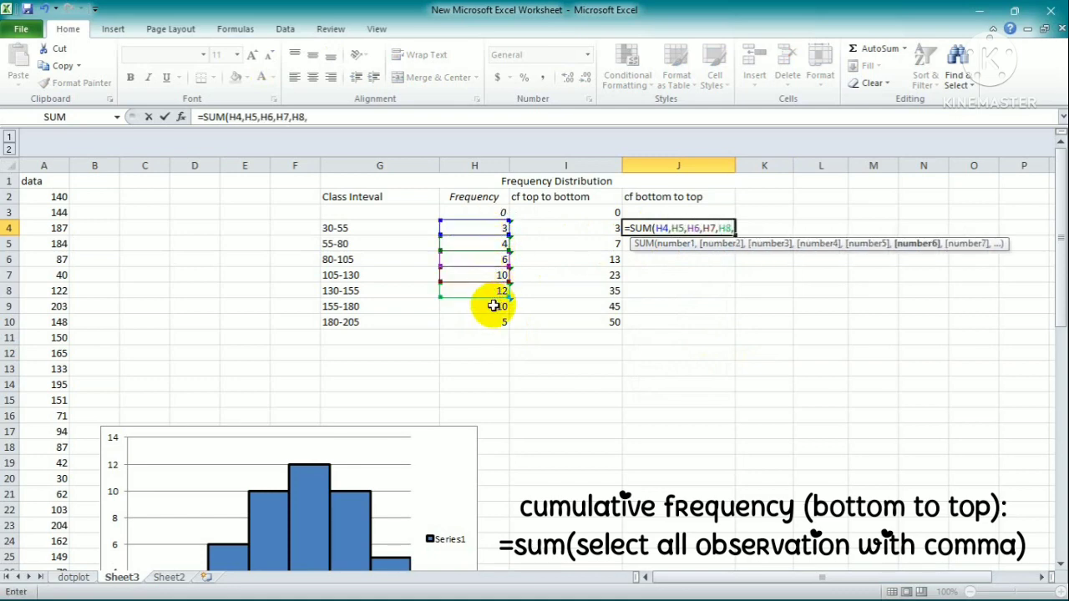
pyautogui.click(495, 307)
pyautogui.write(',')
pyautogui.click(497, 324)
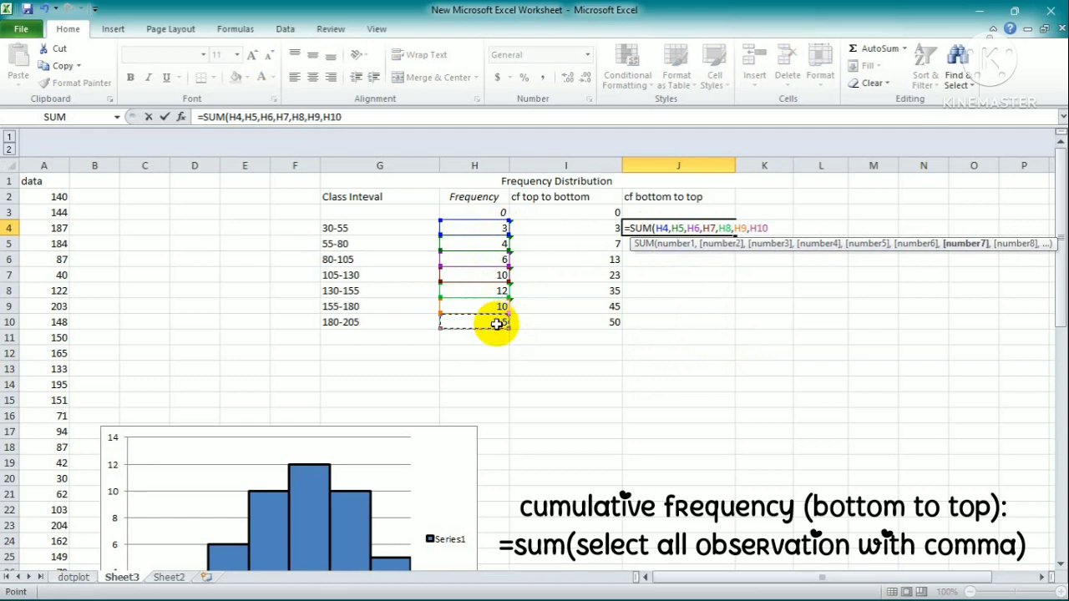
pyautogui.write(')')
pyautogui.press('Return')
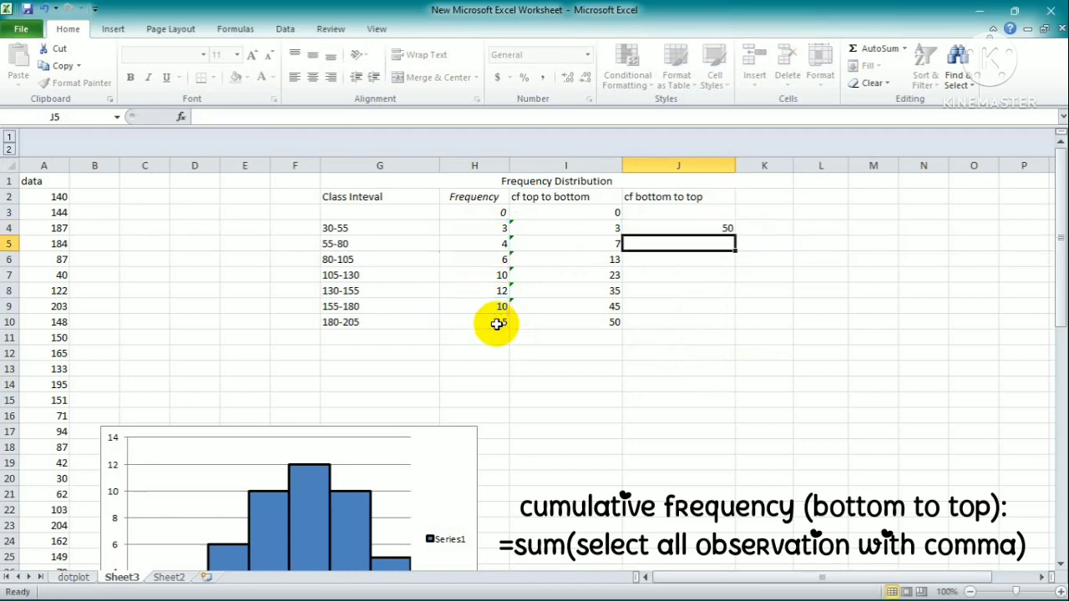
# Step: Fill the bottom-to-top cumulative frequency formula from J4 down through J10
pyautogui.click(656, 228)
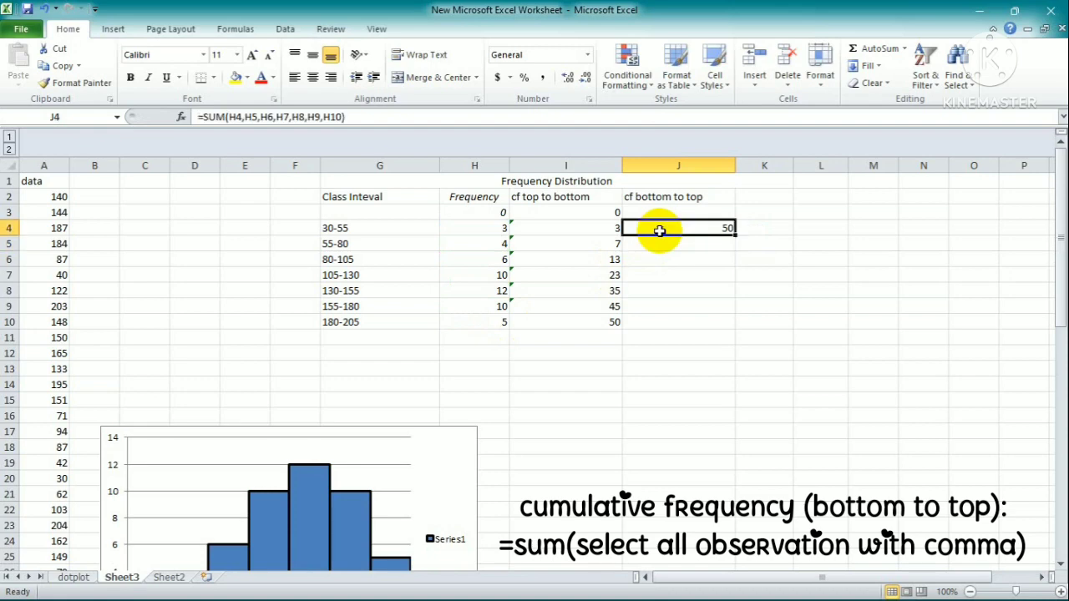
pyautogui.doubleClick(732, 236)
pyautogui.click(799, 274)
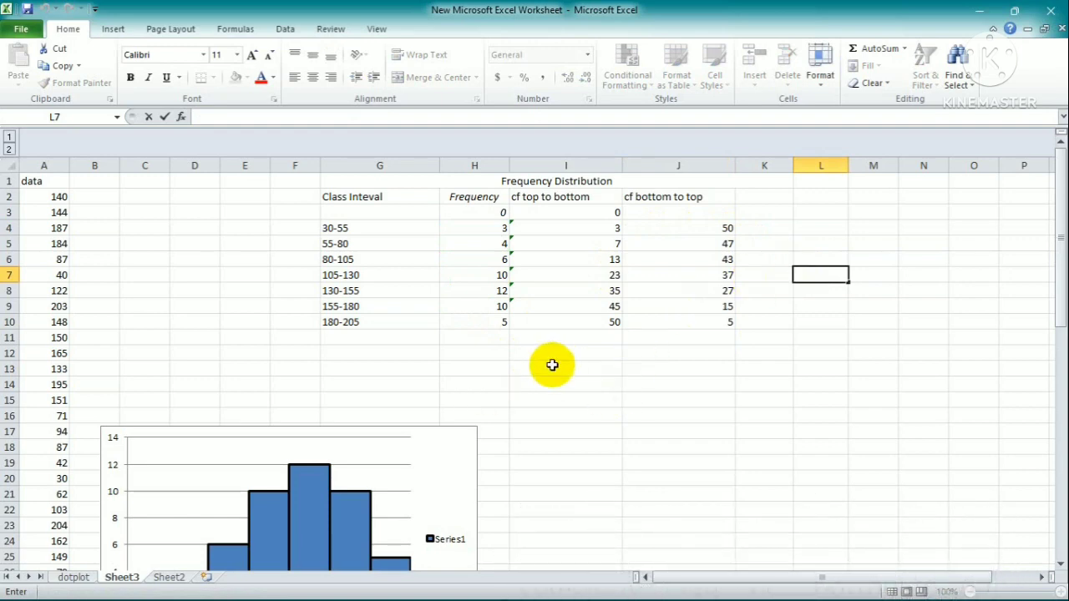
# Step: Enter 0 in H11 to close the Frequency column below the last class
pyautogui.click(483, 335)
pyautogui.write('0')
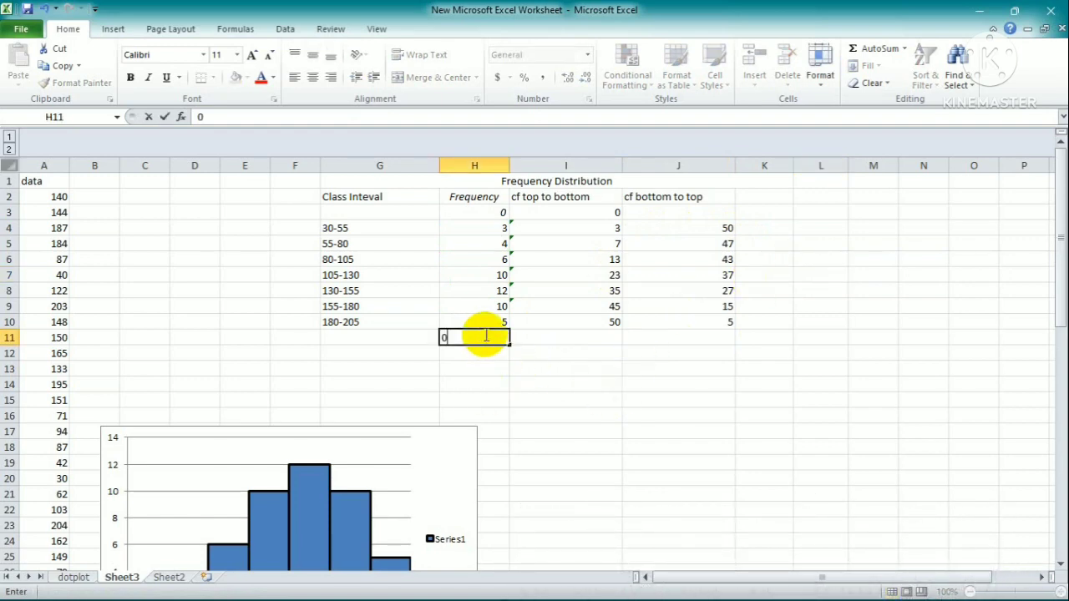
pyautogui.click(539, 382)
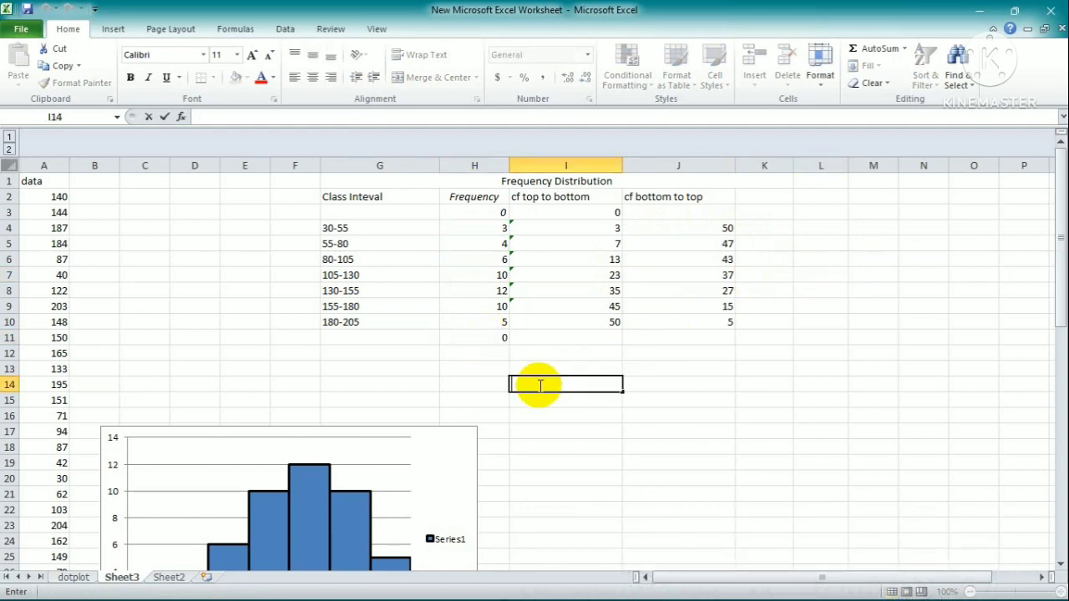
pyautogui.doubleClick(484, 214)
pyautogui.click(519, 371)
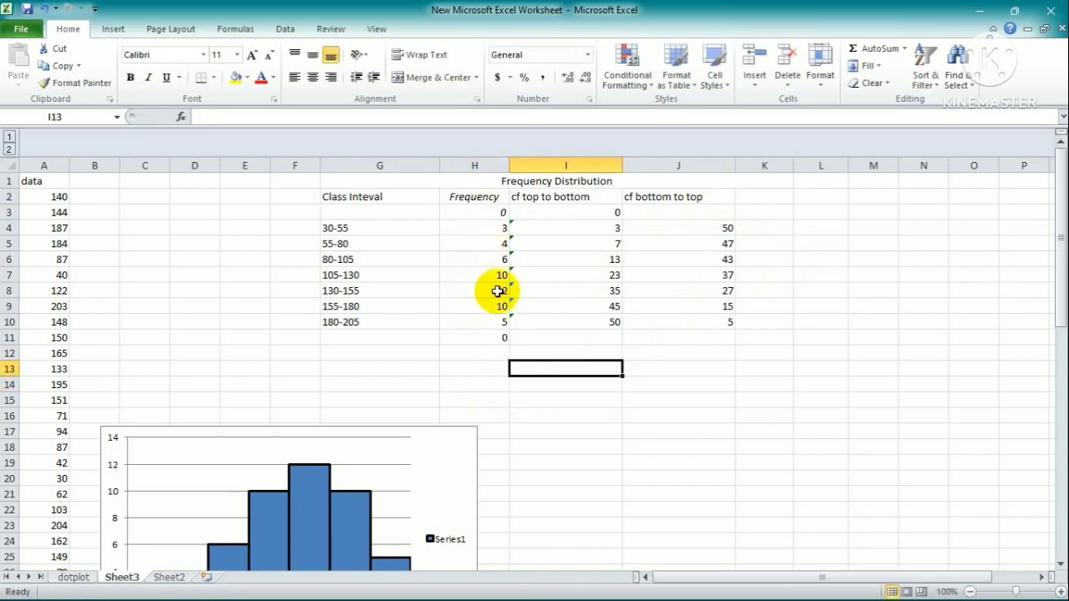
# Step: Insert a basic 2-D line chart of the frequencies in H3:H11 as the frequency polygon and place it beside the histogram
pyautogui.moveTo(477, 212); pyautogui.dragTo(486, 332)
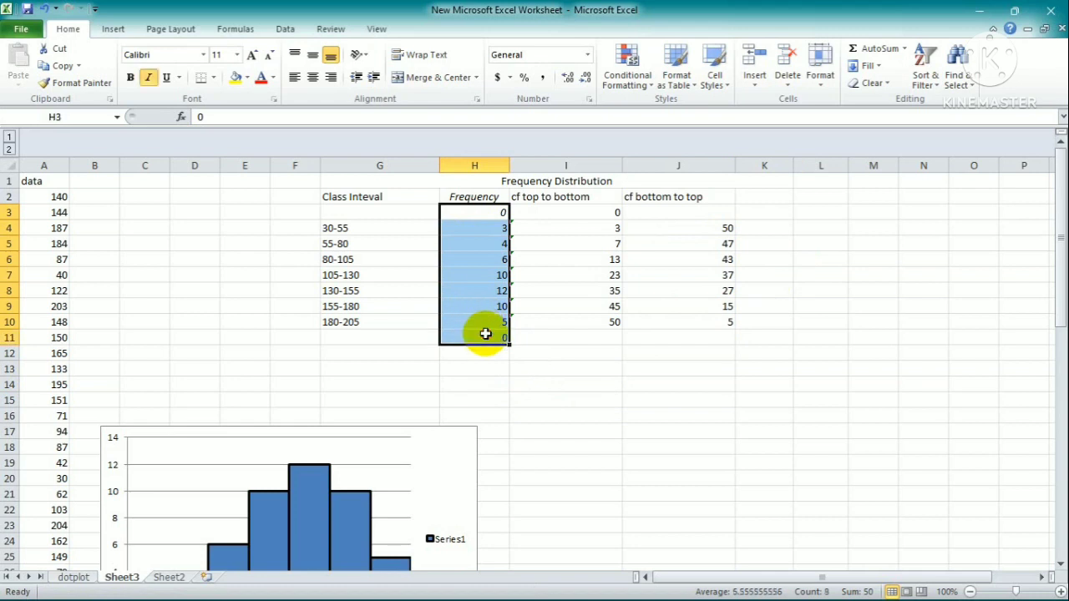
pyautogui.click(117, 30)
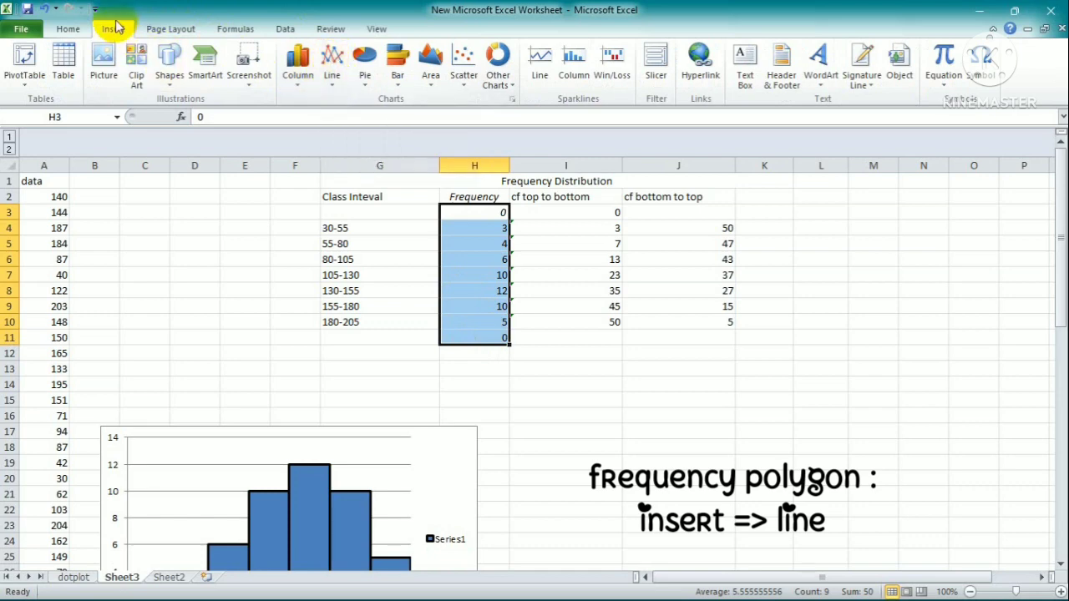
pyautogui.click(333, 81)
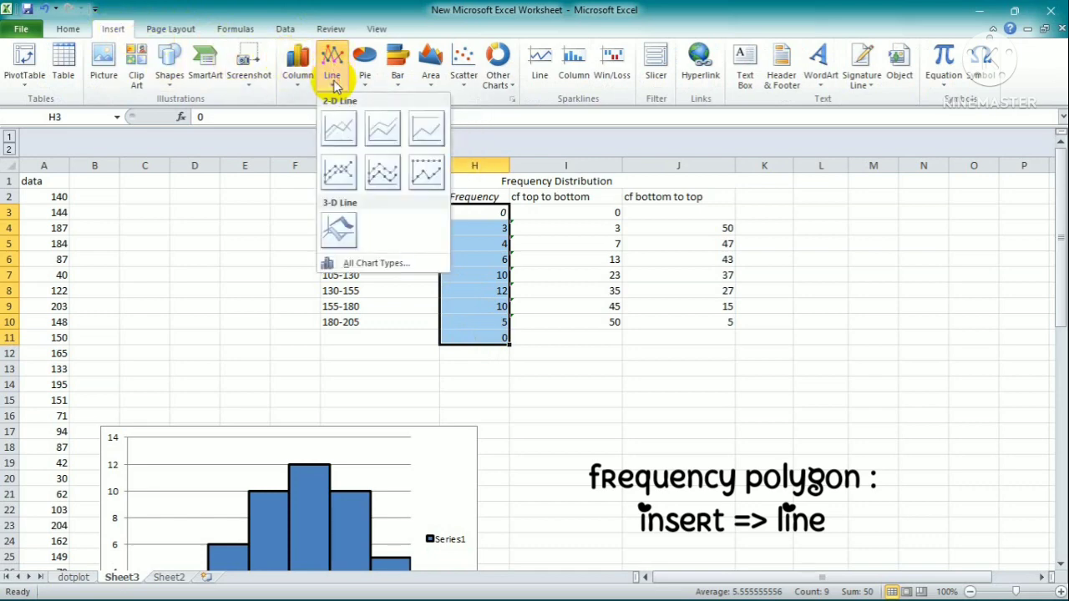
pyautogui.click(337, 131)
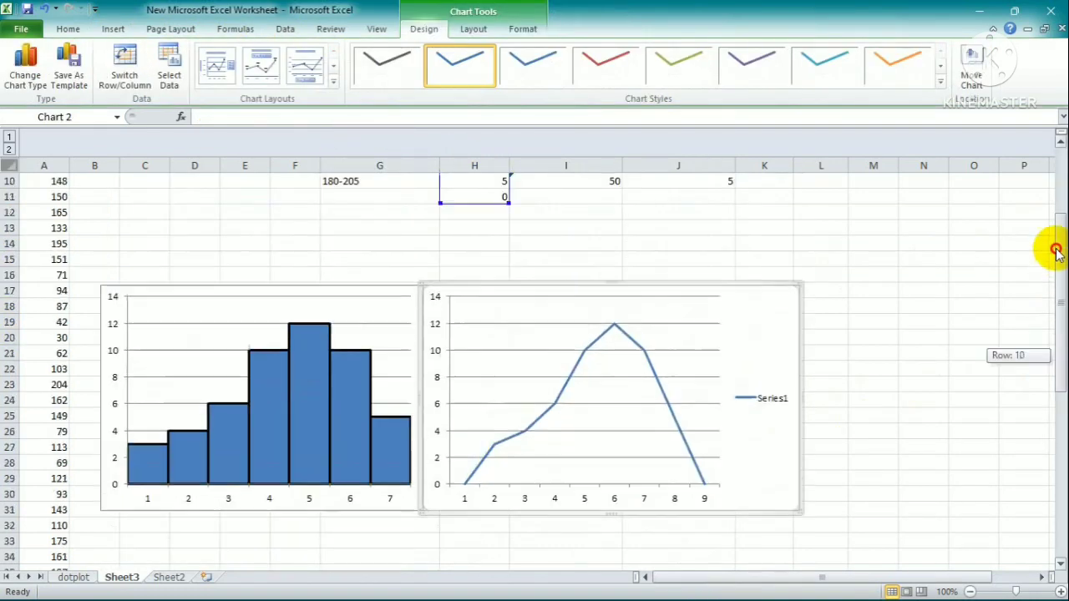
pyautogui.moveTo(1057, 250); pyautogui.dragTo(1053, 182)
pyautogui.click(821, 259)
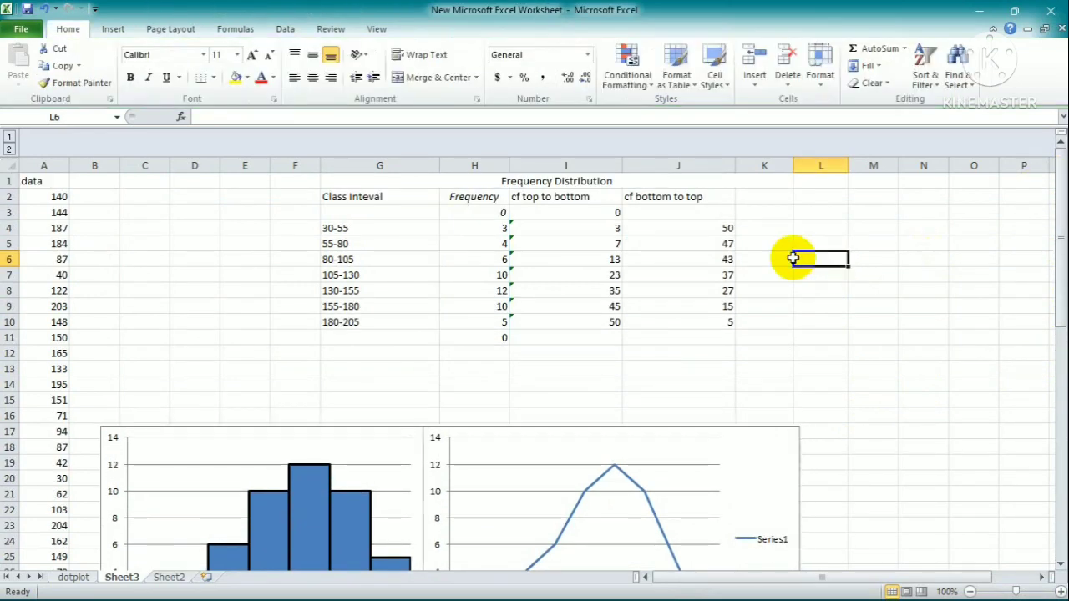
# Step: Insert a basic 2-D line chart of the top-to-bottom cumulative frequencies in I3:I10 as an ogive curve
pyautogui.moveTo(585, 212); pyautogui.dragTo(588, 322)
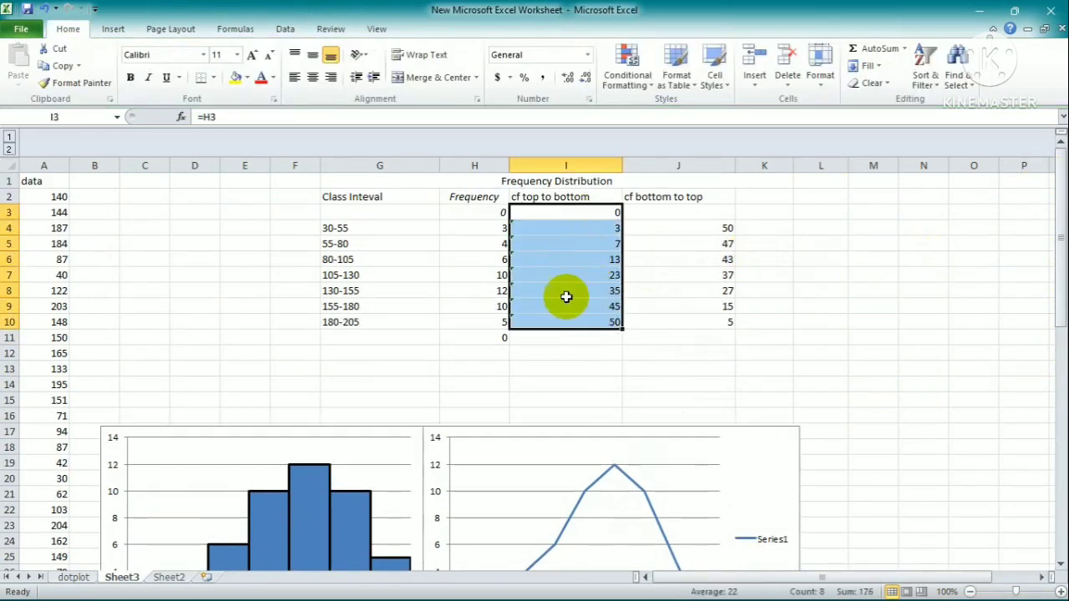
pyautogui.click(112, 30)
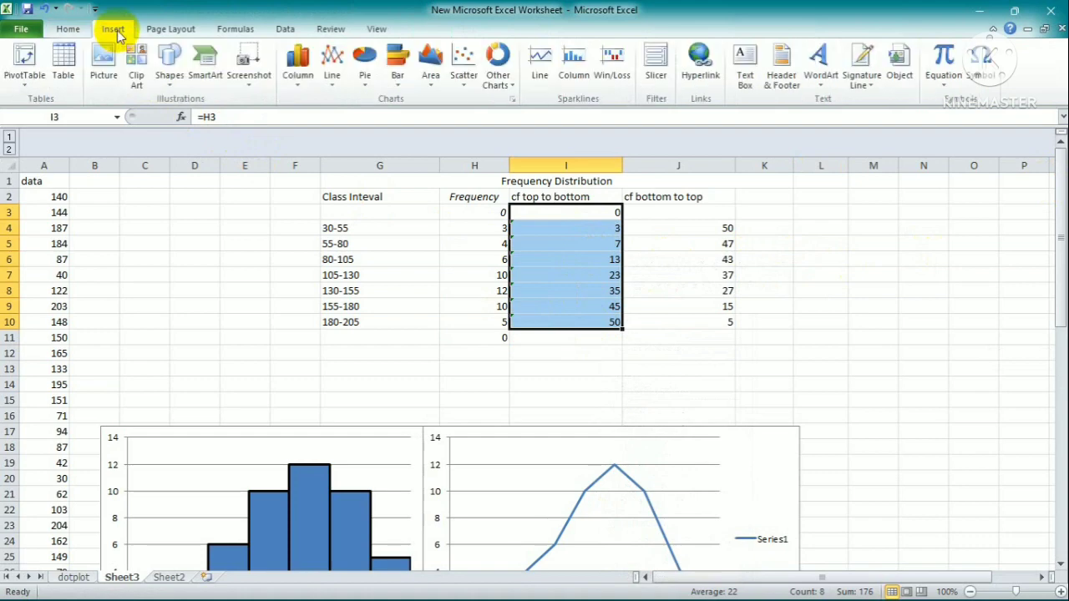
pyautogui.click(340, 81)
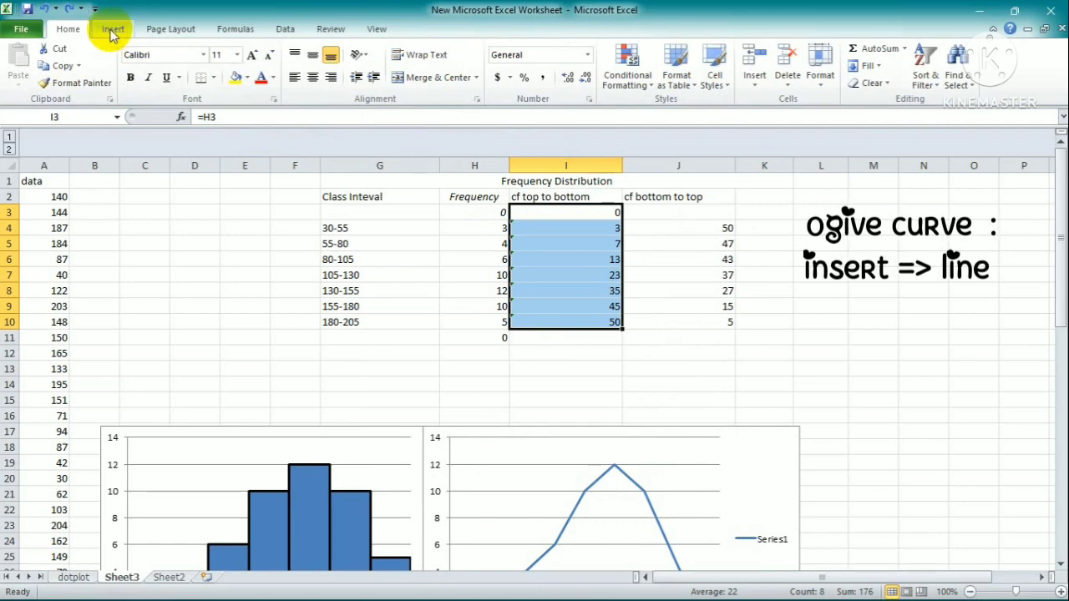
pyautogui.click(112, 31)
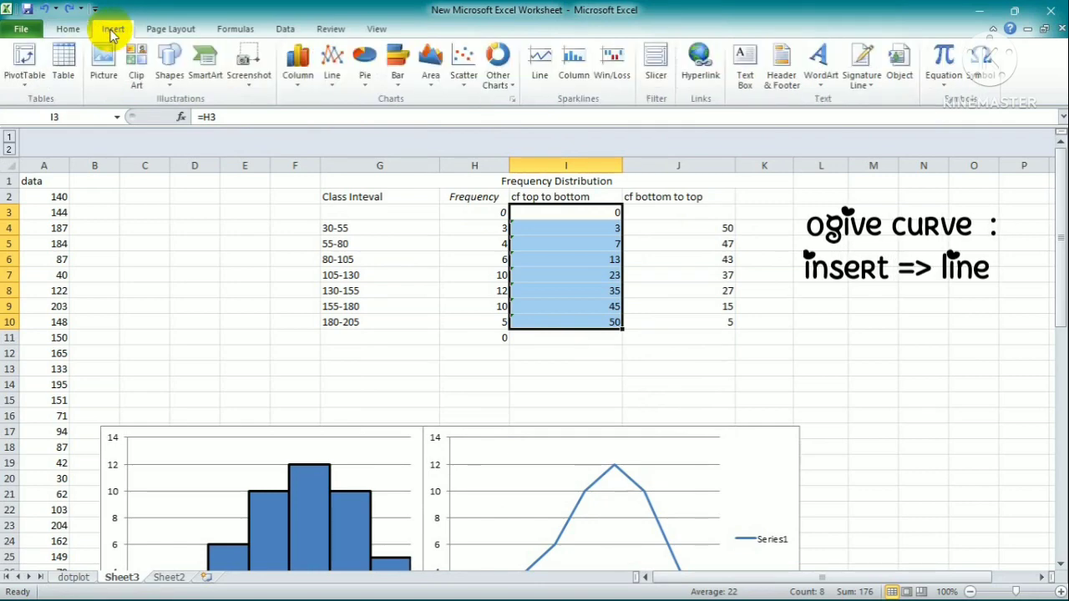
pyautogui.click(332, 63)
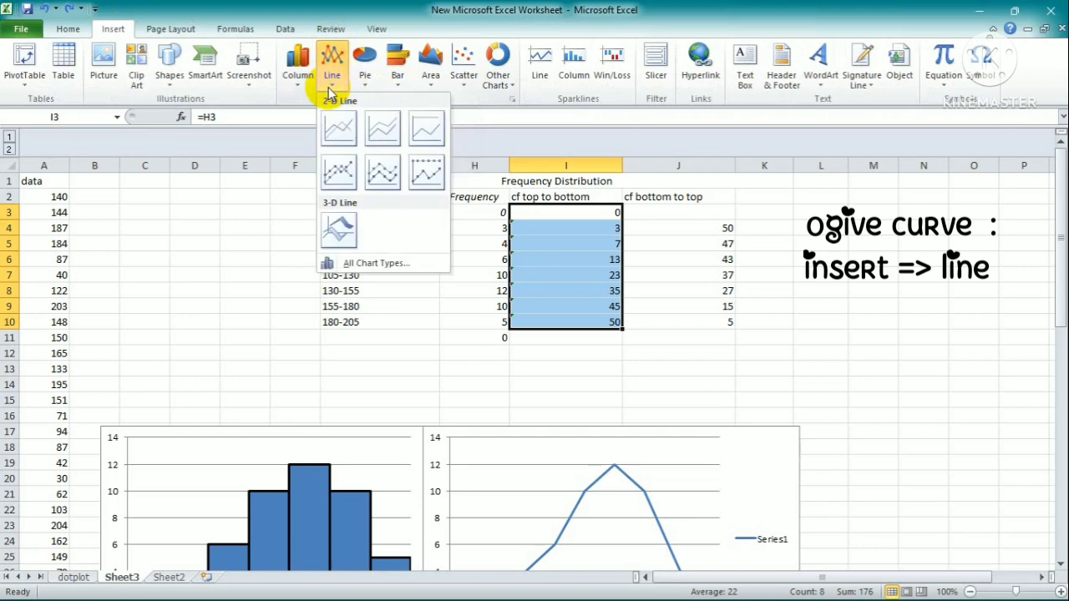
pyautogui.click(338, 132)
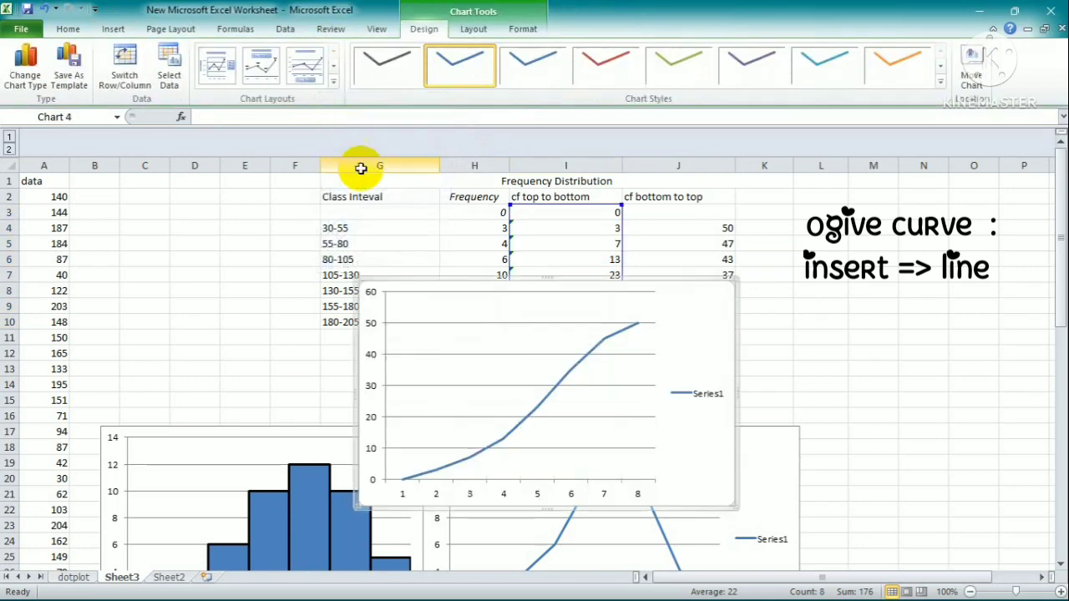
# Step: Move the ogive chart next to the frequency polygon, with its top edge at row 17
pyautogui.scroll(-4, 879, 370)
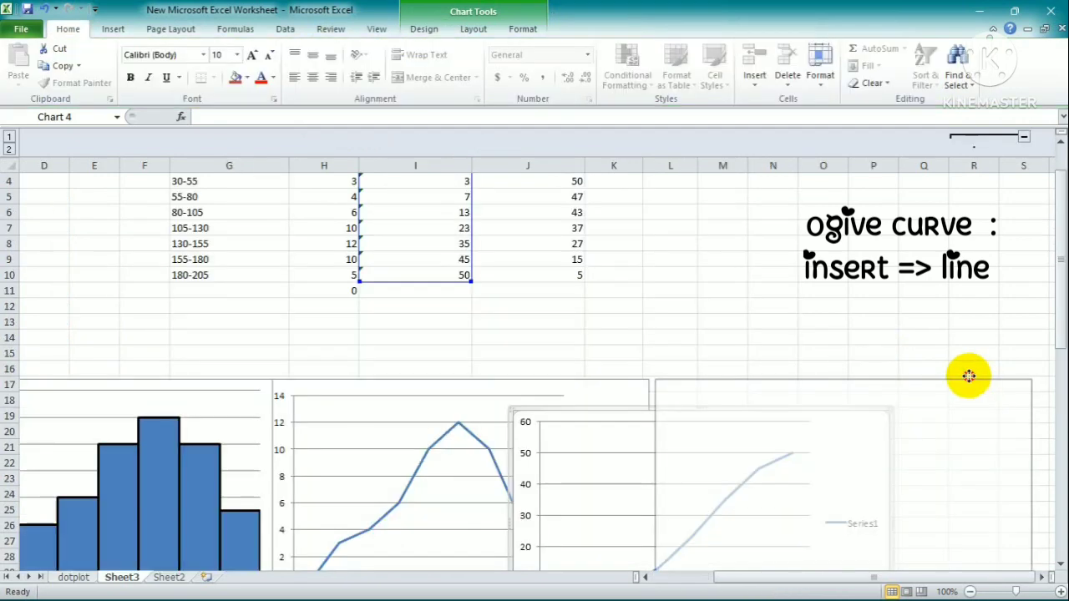
pyautogui.moveTo(968, 376); pyautogui.dragTo(961, 367)
pyautogui.click(860, 293)
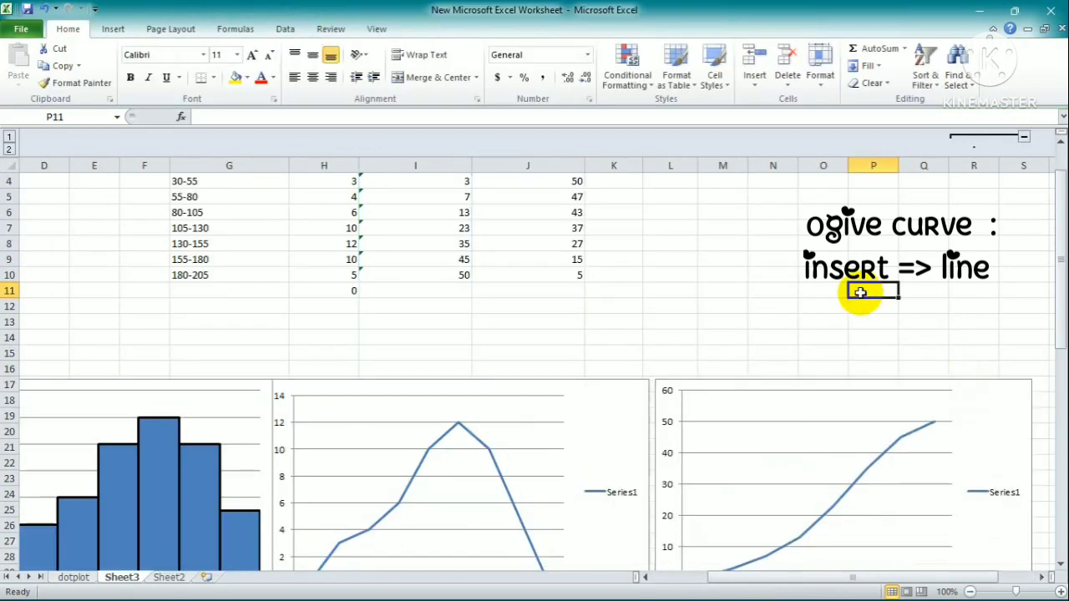
# Step: Enter 0 in J11 to end the "cf bottom to top" column
pyautogui.scroll(-6, 814, 334)
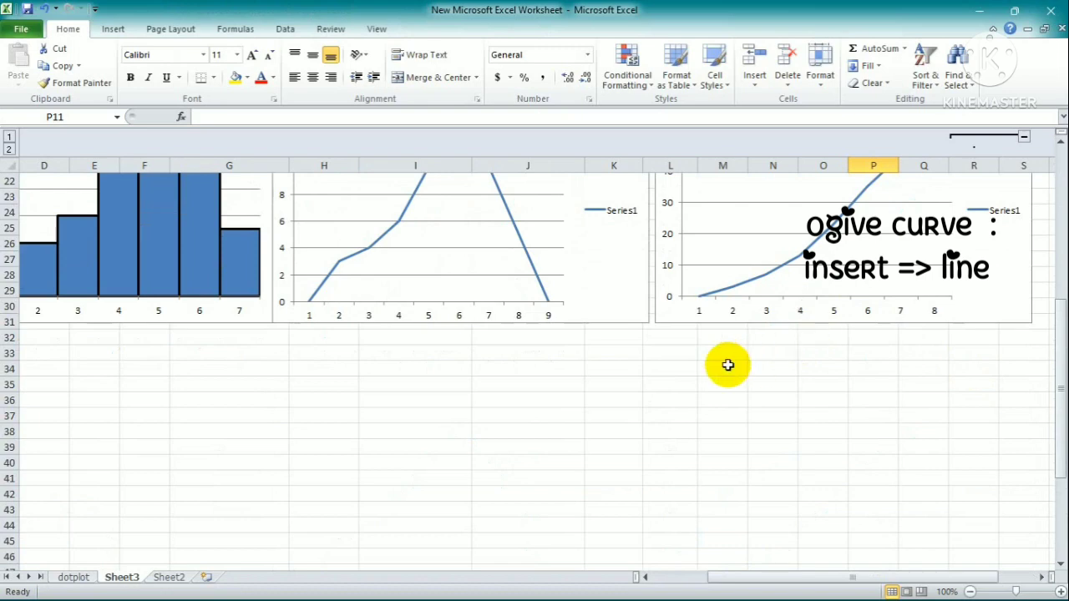
pyautogui.scroll(-1, 728, 365)
pyautogui.scroll(8, 727, 365)
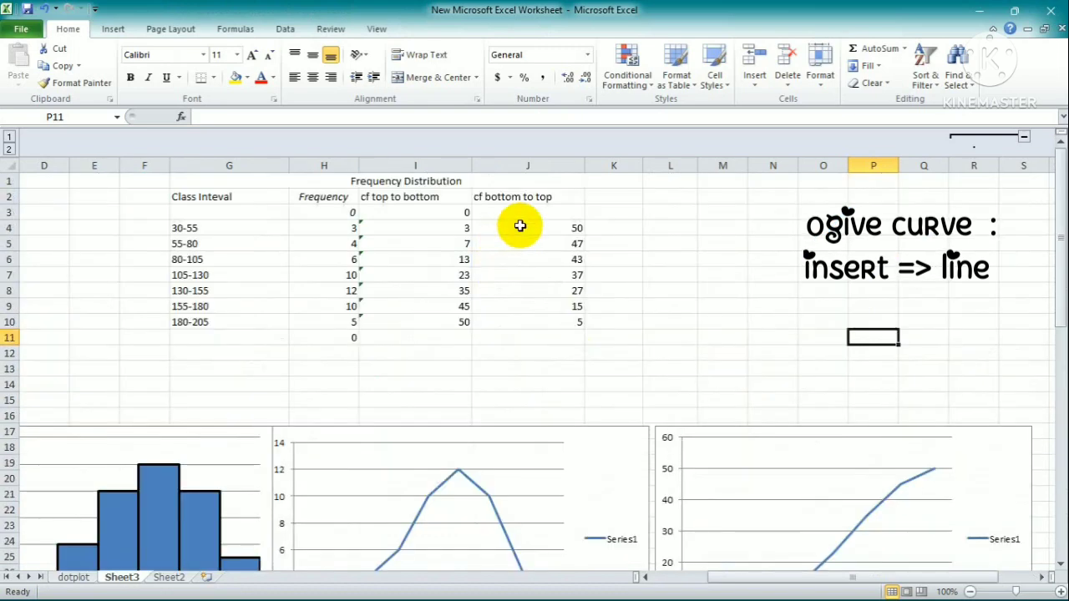
pyautogui.doubleClick(535, 338)
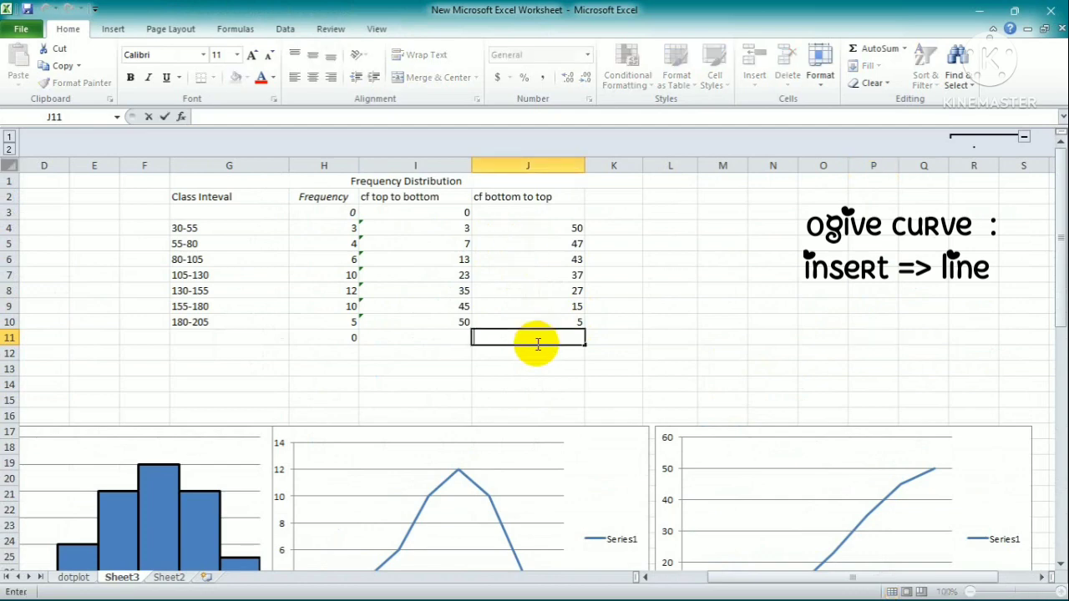
pyautogui.write('0')
pyautogui.click(719, 353)
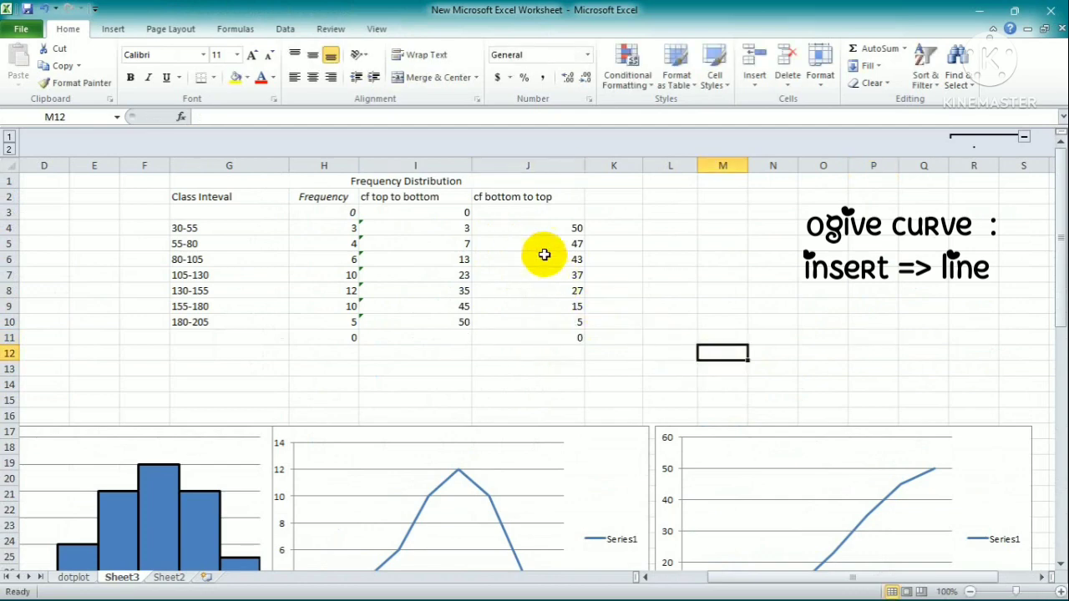
# Step: Insert a basic 2-D line chart of the bottom-to-top cumulative frequencies in J4:J11 as a second ogive curve
pyautogui.doubleClick(543, 227)
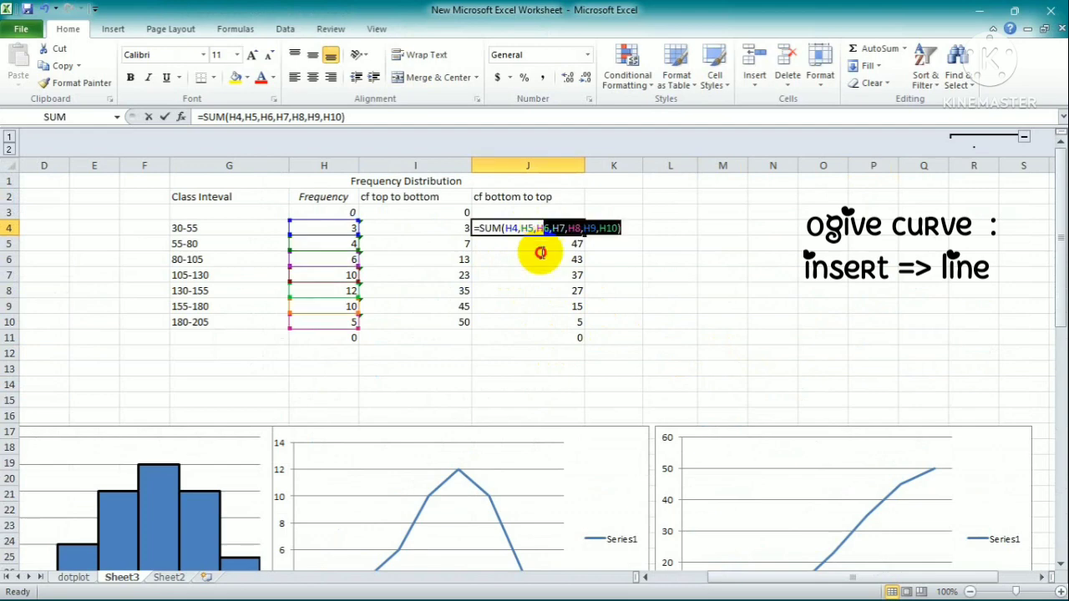
pyautogui.press('Return')
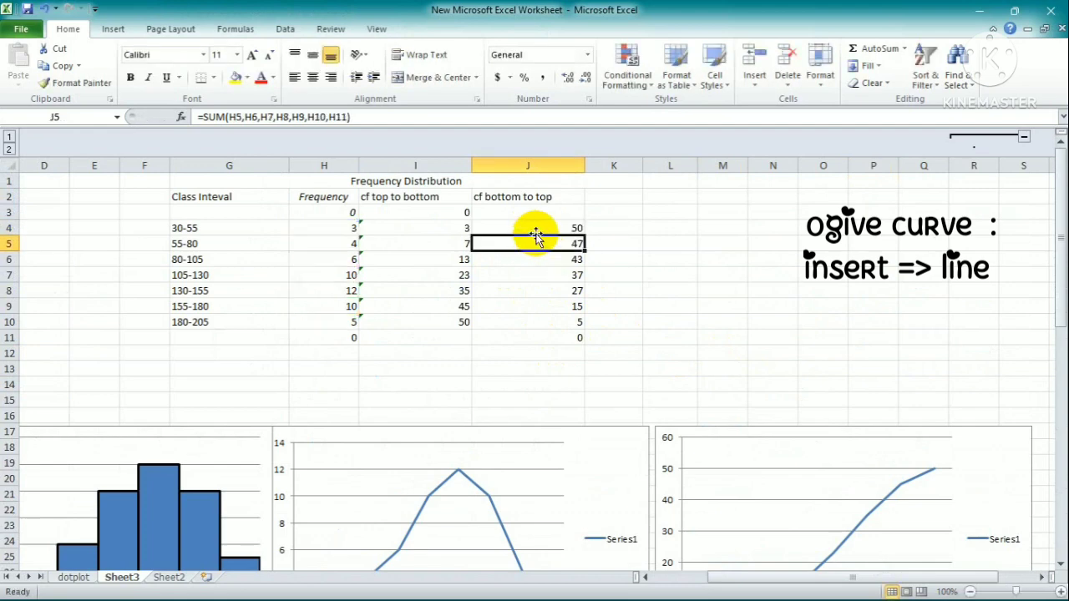
pyautogui.moveTo(535, 227); pyautogui.dragTo(527, 334)
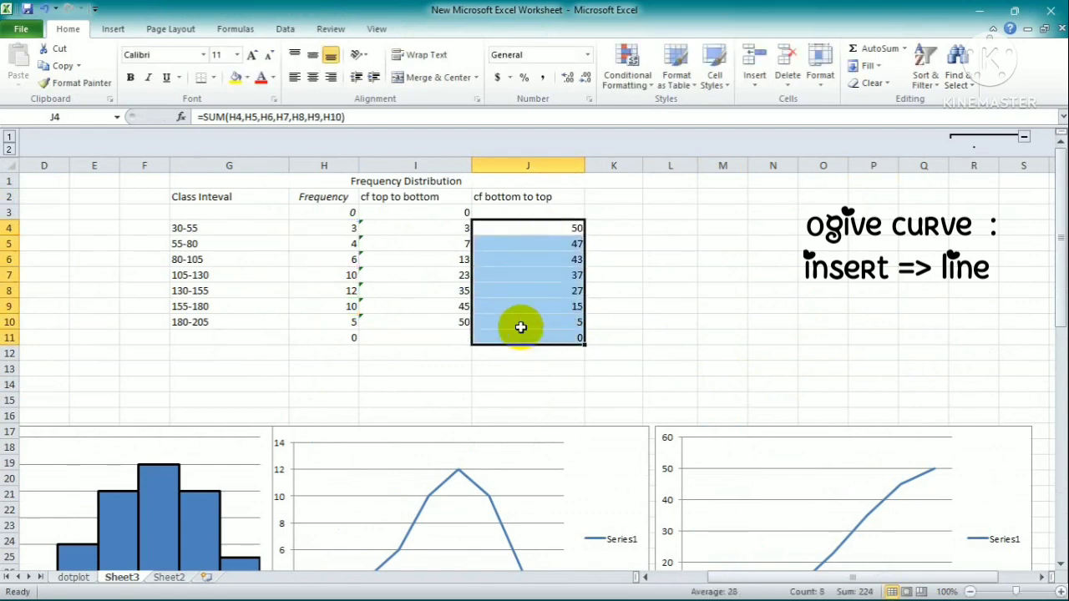
pyautogui.click(113, 29)
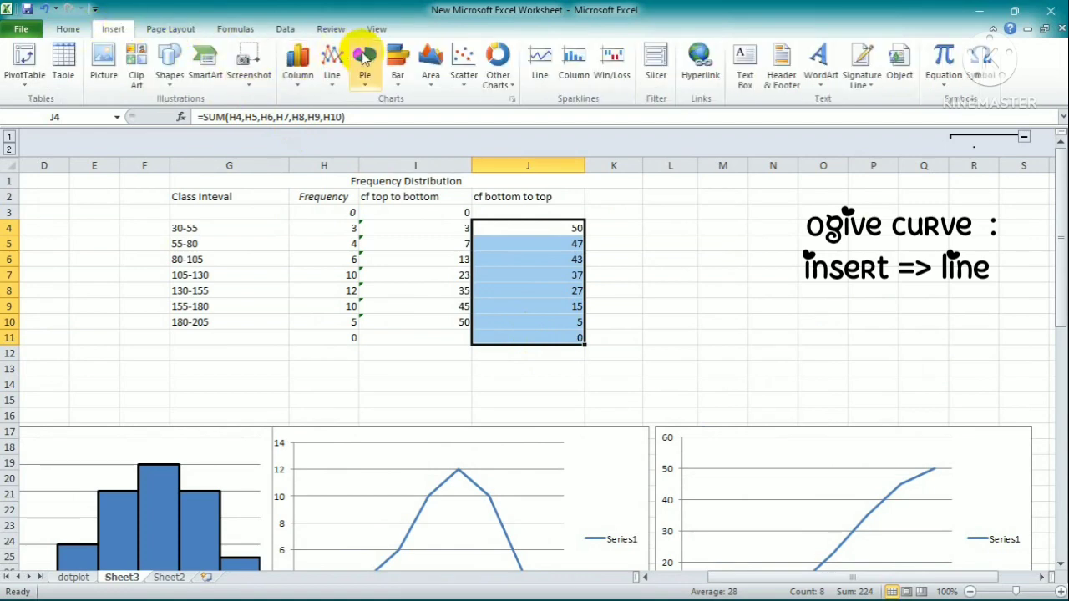
pyautogui.click(331, 84)
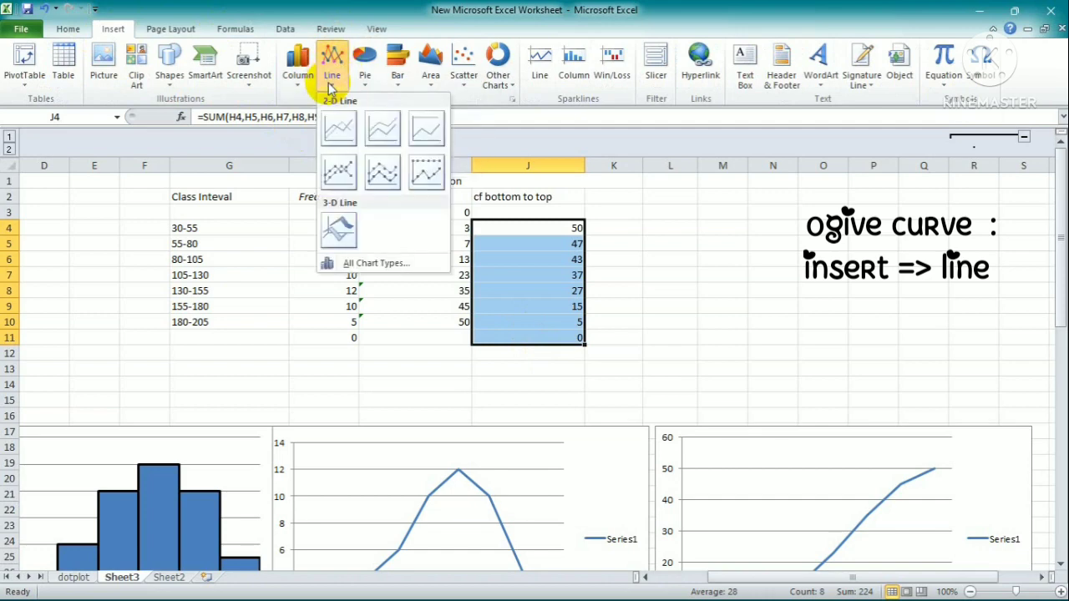
pyautogui.click(332, 122)
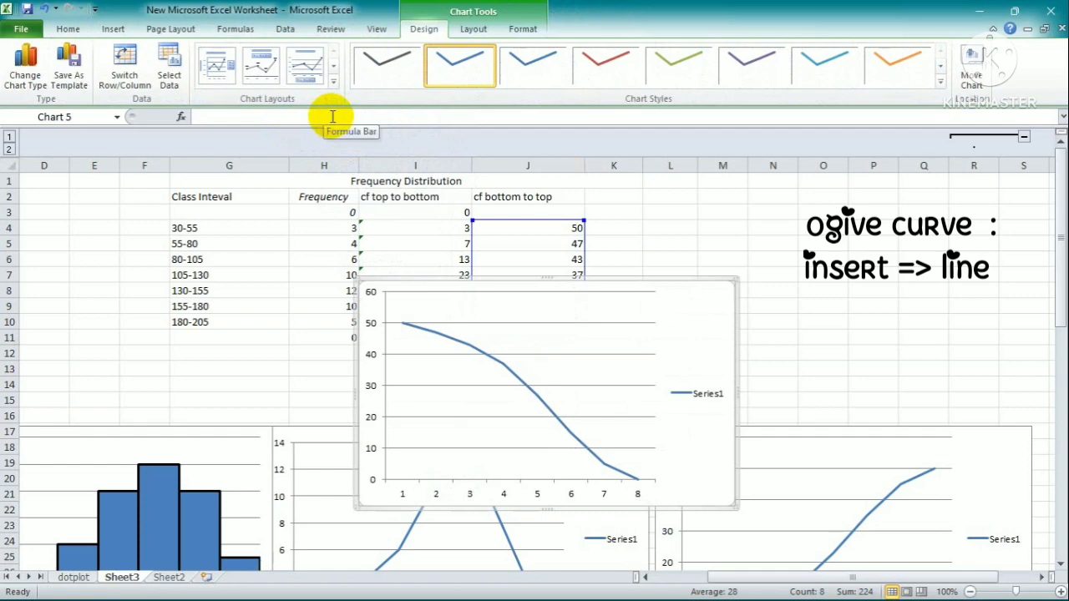
# Step: Move the bottom-to-top ogive chart beside the top-to-bottom ogive chart, with its top edge at row 18
pyautogui.scroll(-1, 706, 320)
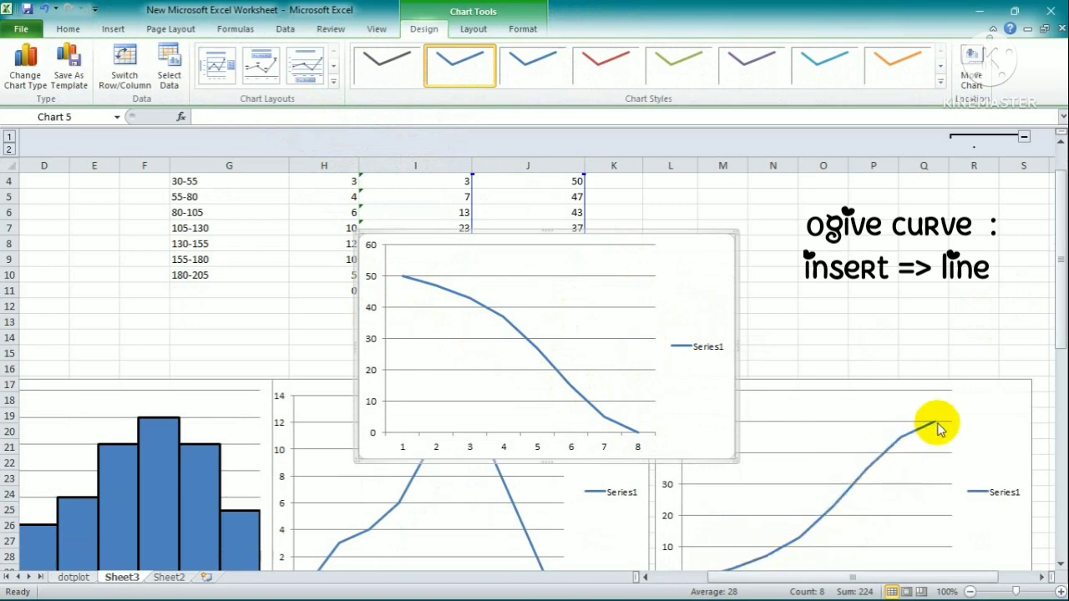
pyautogui.scroll(-2, 902, 430)
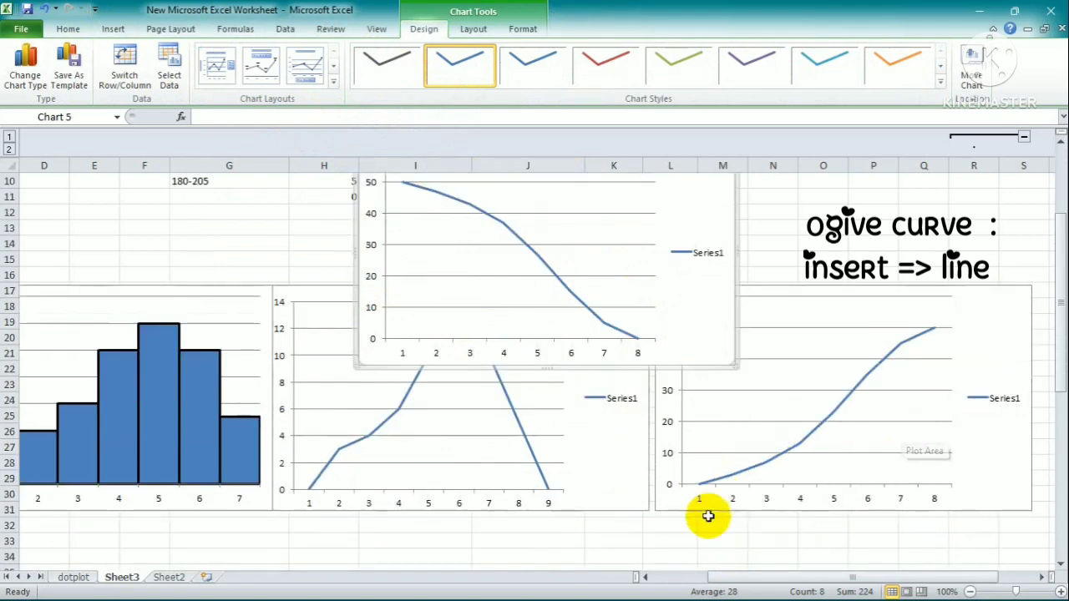
pyautogui.moveTo(743, 577); pyautogui.dragTo(776, 576)
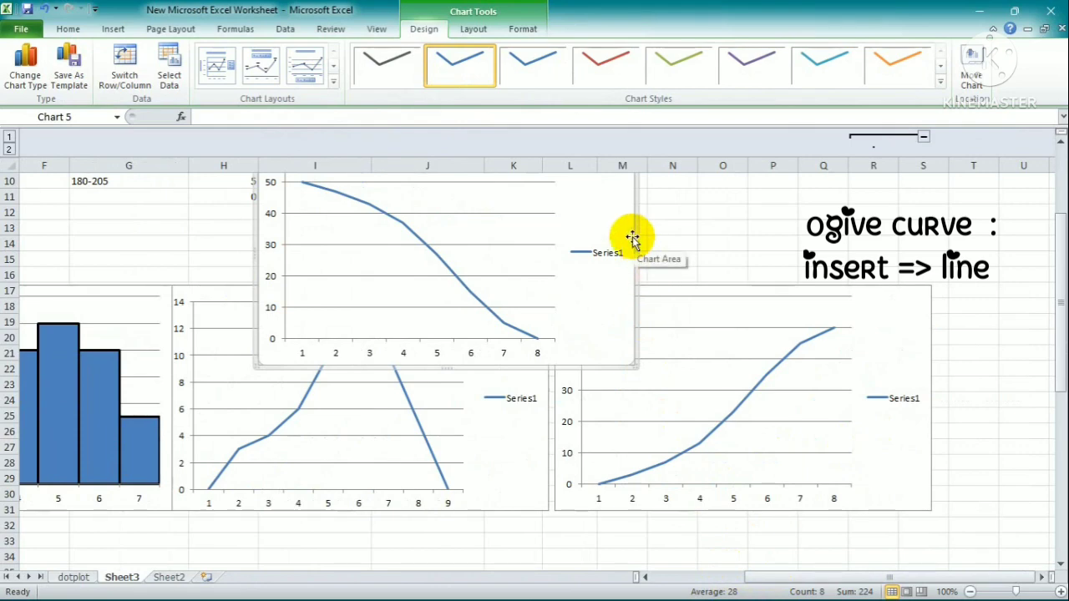
pyautogui.moveTo(633, 240); pyautogui.dragTo(882, 306)
pyautogui.click(809, 248)
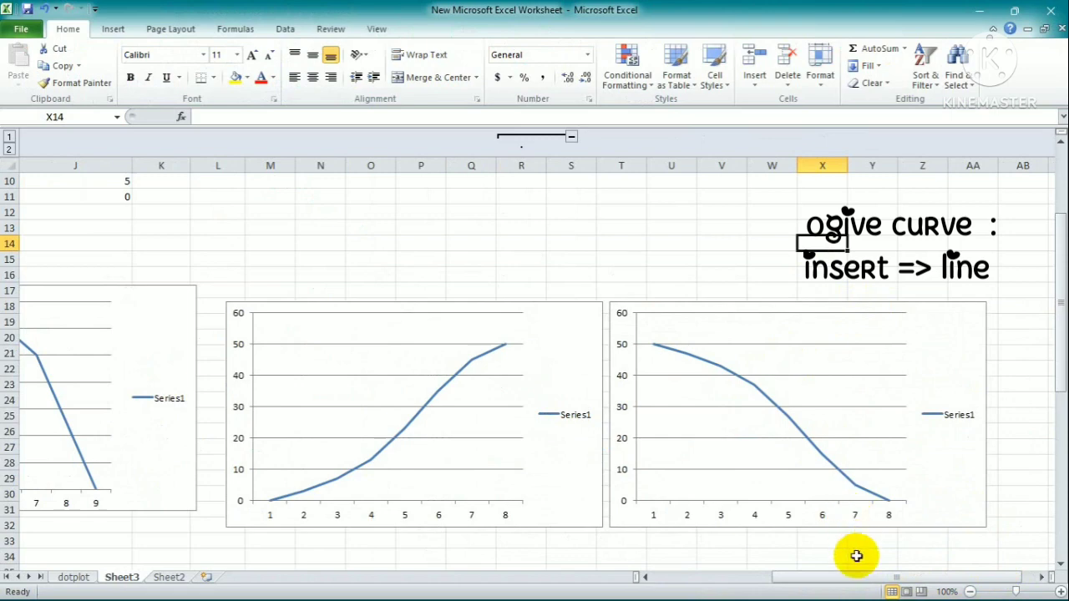
# Step: Move the "cf bottom to top" values from J4:J11 up one row to J3:J10
pyautogui.moveTo(860, 578); pyautogui.dragTo(718, 575)
pyautogui.scroll(1, 699, 443)
pyautogui.scroll(-2, 704, 444)
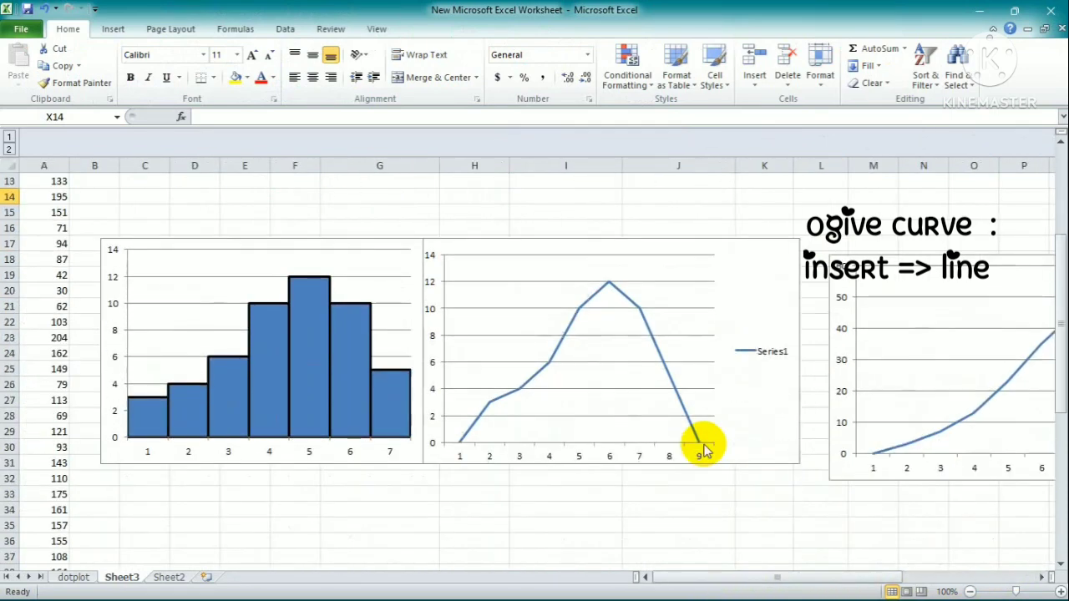
pyautogui.scroll(-2, 704, 448)
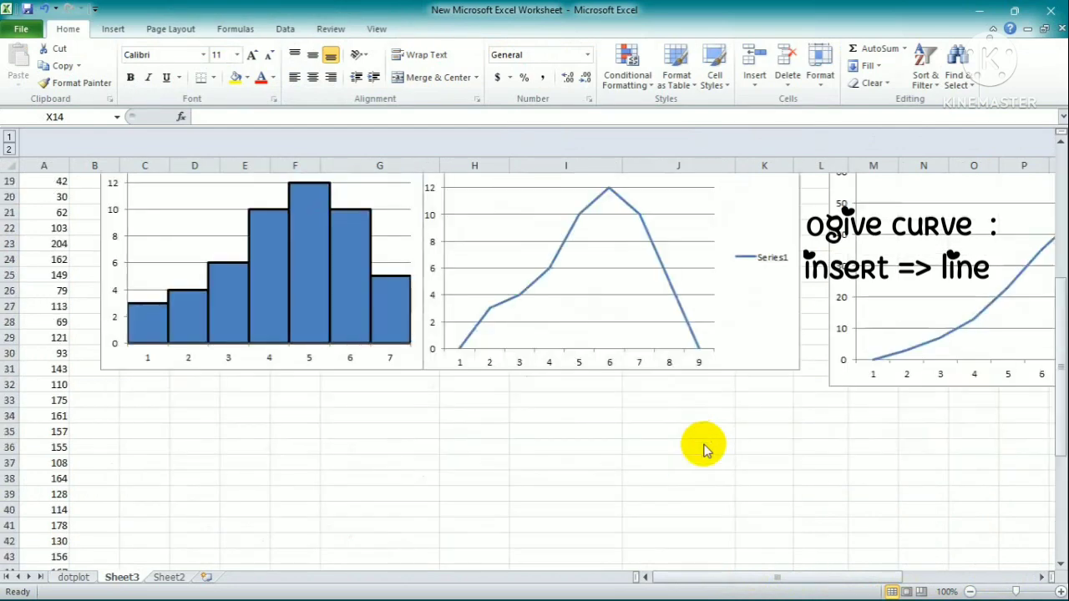
pyautogui.scroll(6, 699, 446)
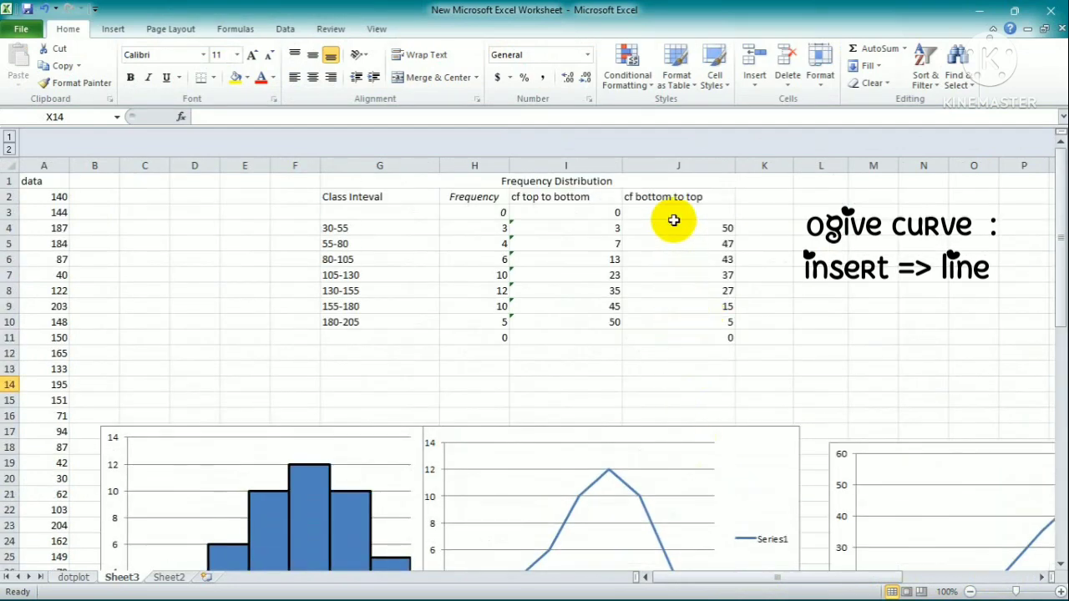
pyautogui.moveTo(665, 227); pyautogui.dragTo(670, 337)
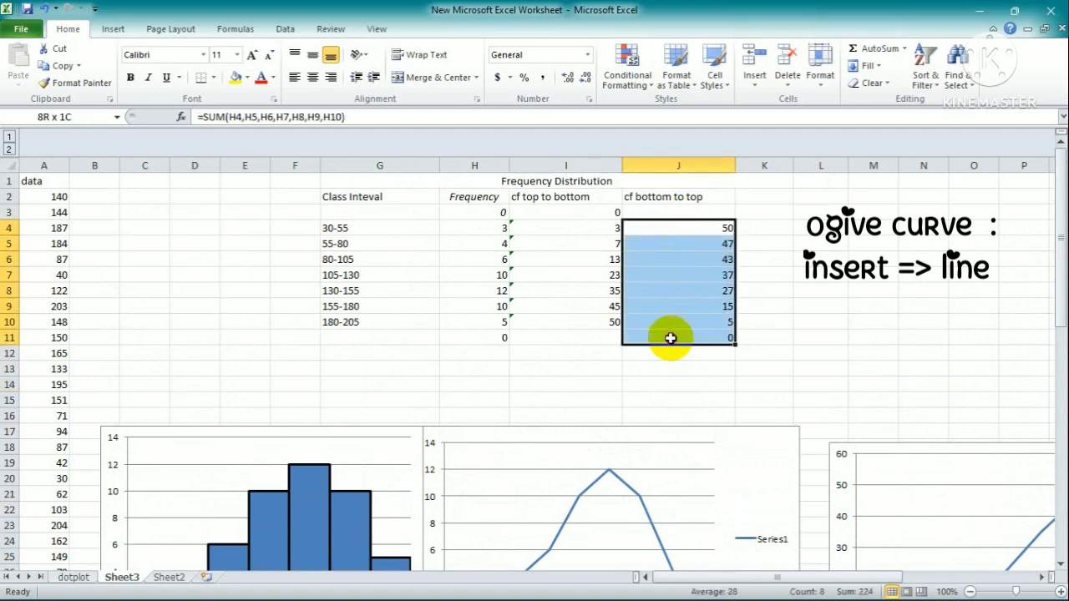
pyautogui.hotkey('ctrl', 'c')
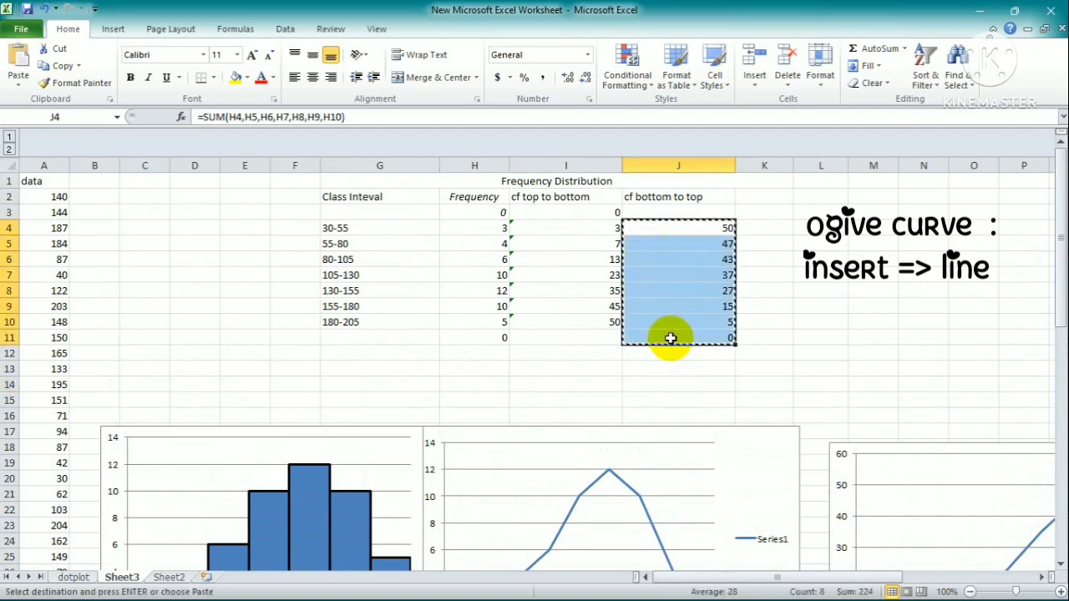
pyautogui.moveTo(668, 224); pyautogui.dragTo(668, 214)
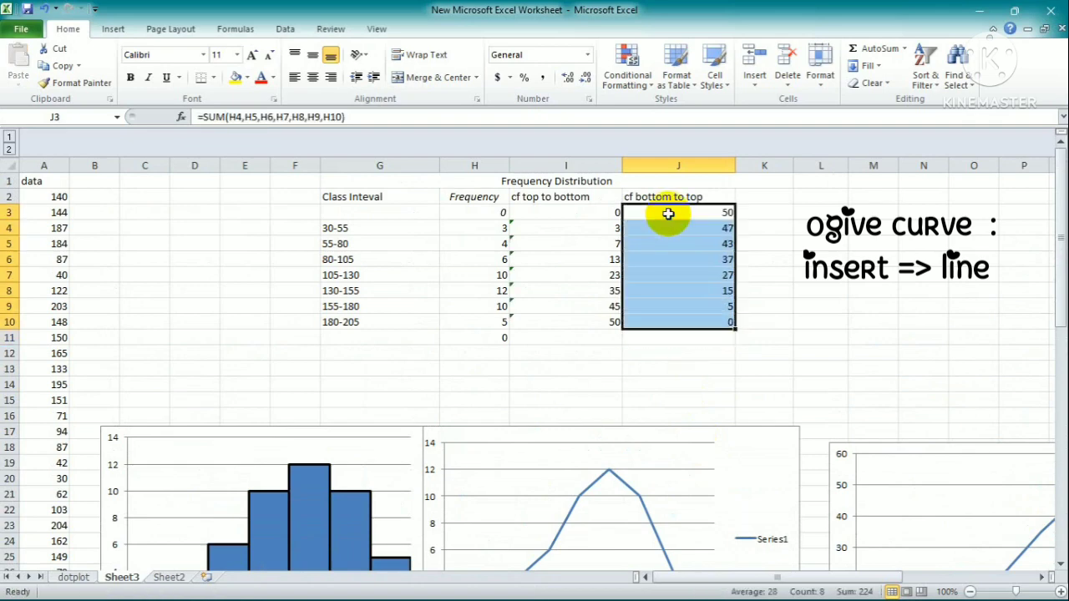
pyautogui.click(799, 225)
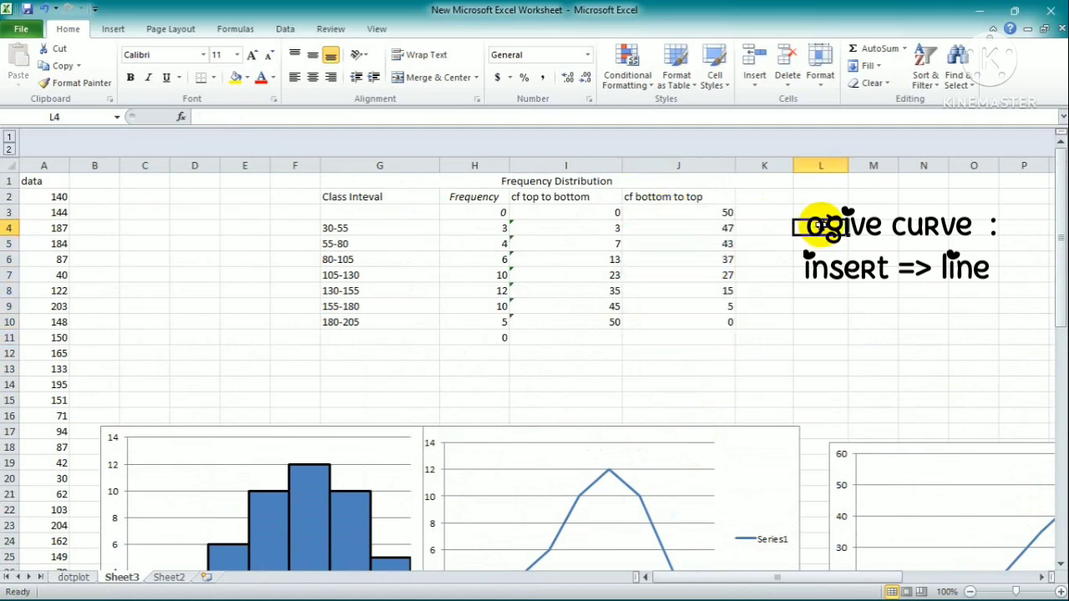
# Step: Insert a basic 2-D line chart of both cumulative frequency columns in I3:J10 and place it beside the bottom-to-top ogive chart
pyautogui.doubleClick(576, 212)
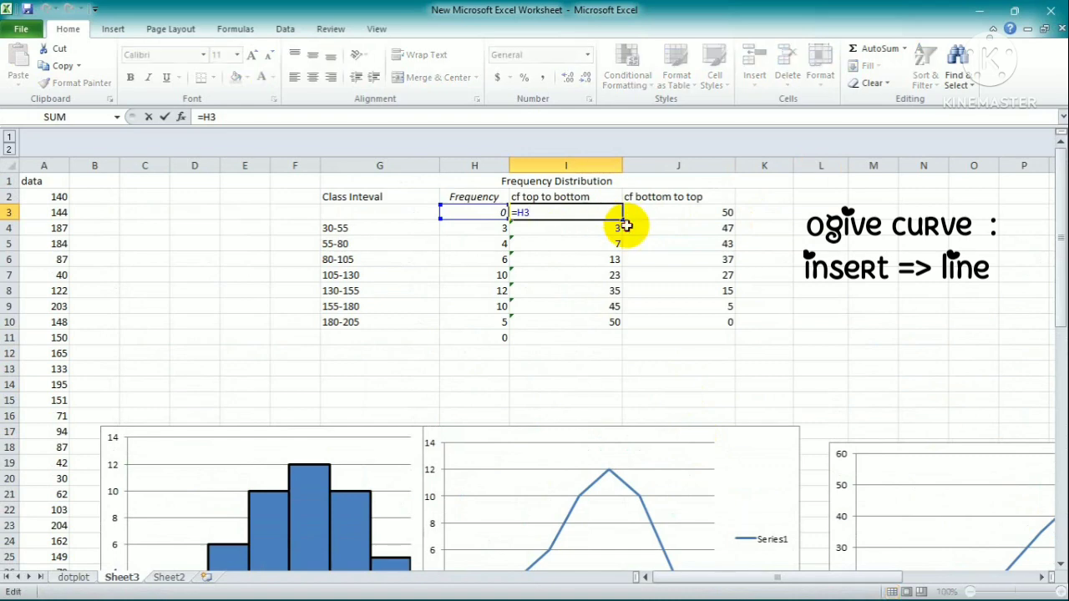
pyautogui.press('Return')
pyautogui.moveTo(590, 212); pyautogui.dragTo(684, 324)
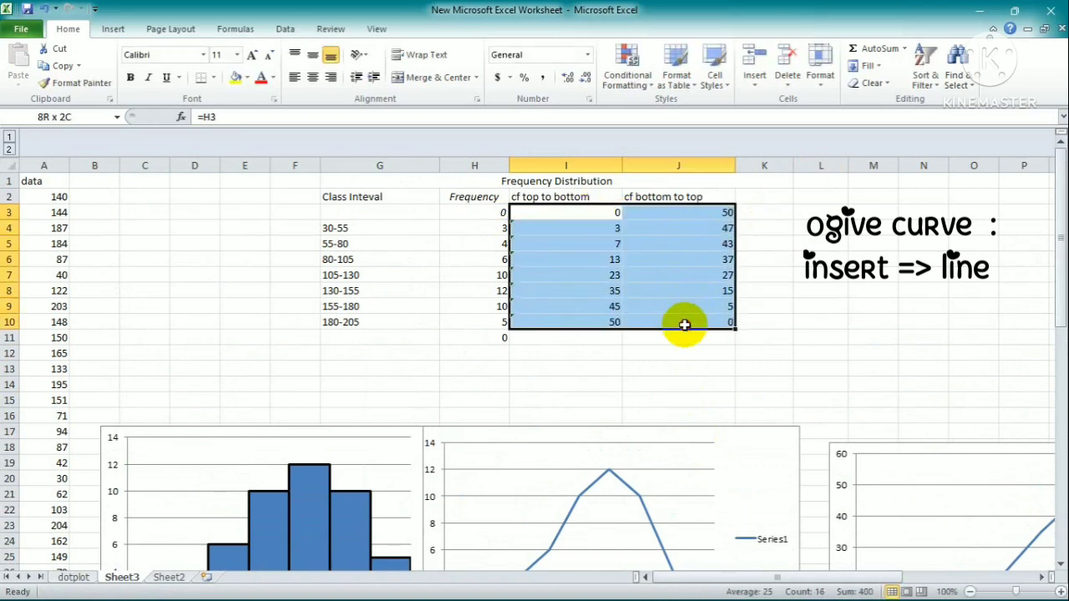
pyautogui.click(114, 30)
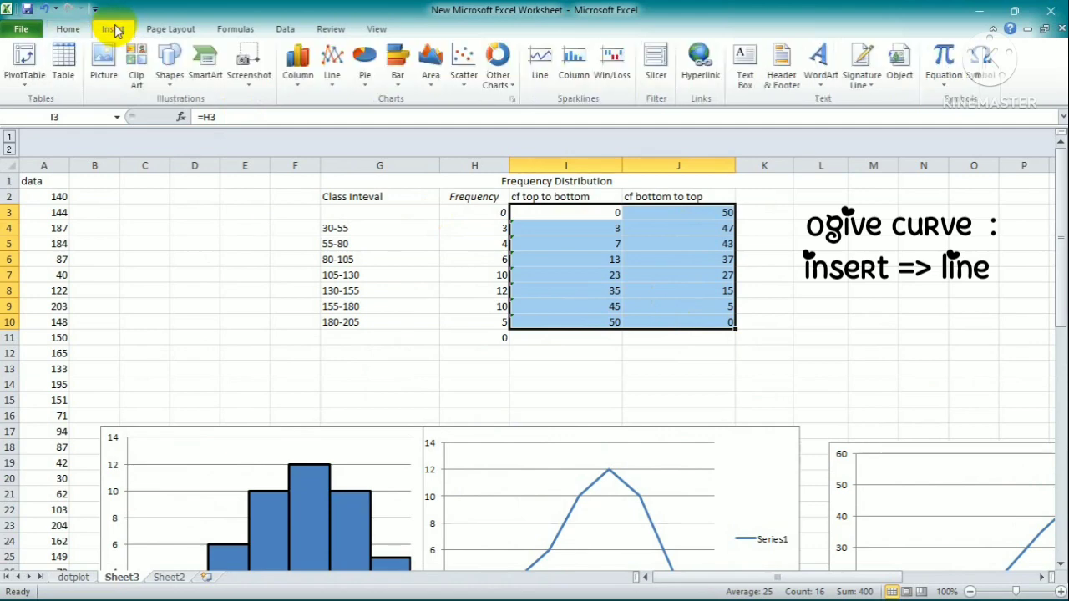
pyautogui.click(332, 80)
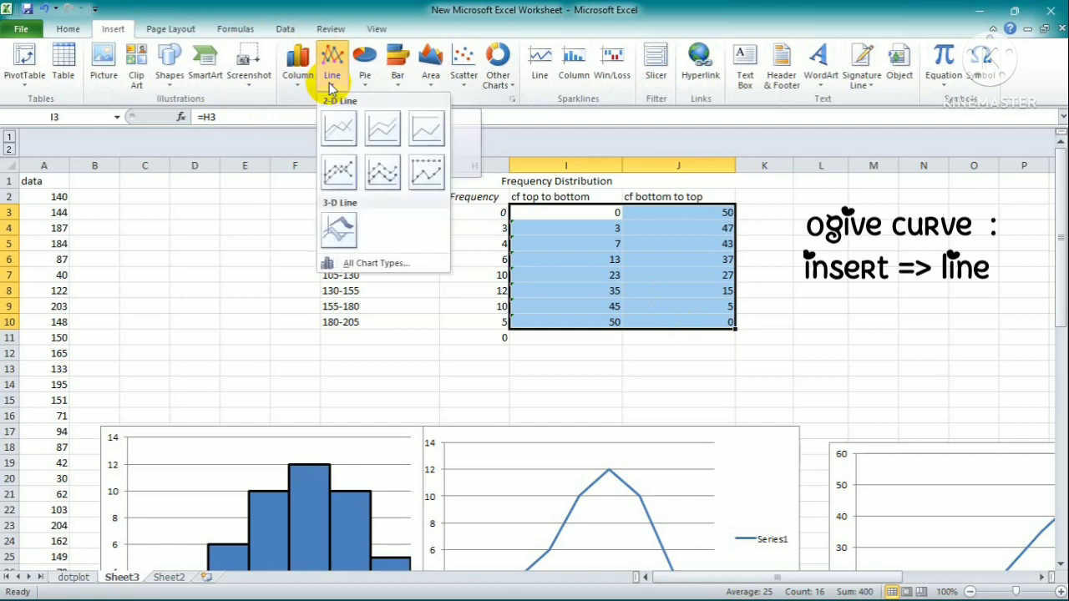
pyautogui.click(336, 127)
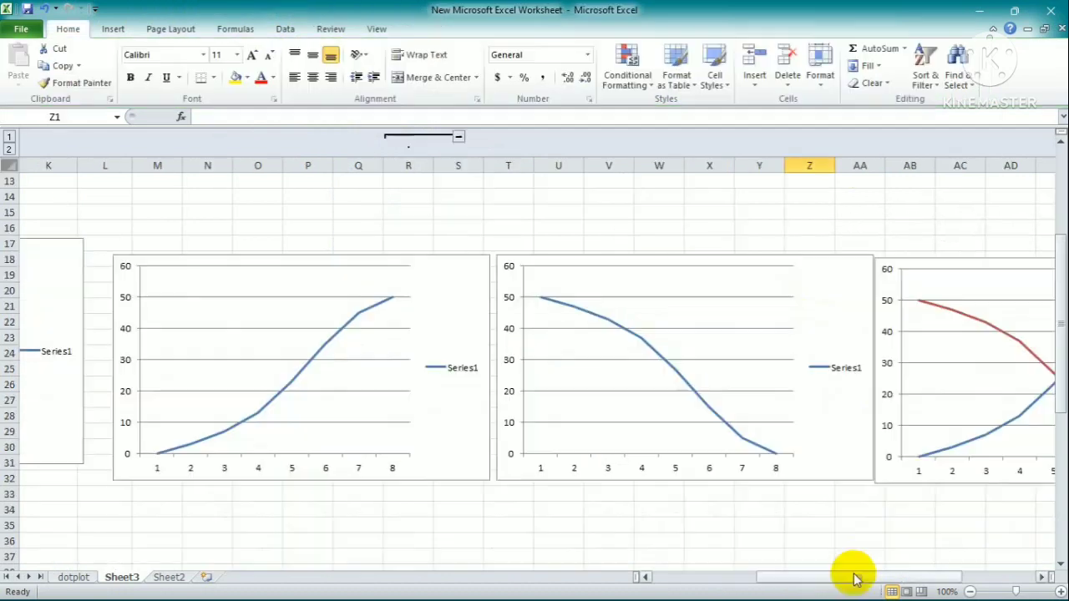
pyautogui.moveTo(852, 573); pyautogui.dragTo(942, 574)
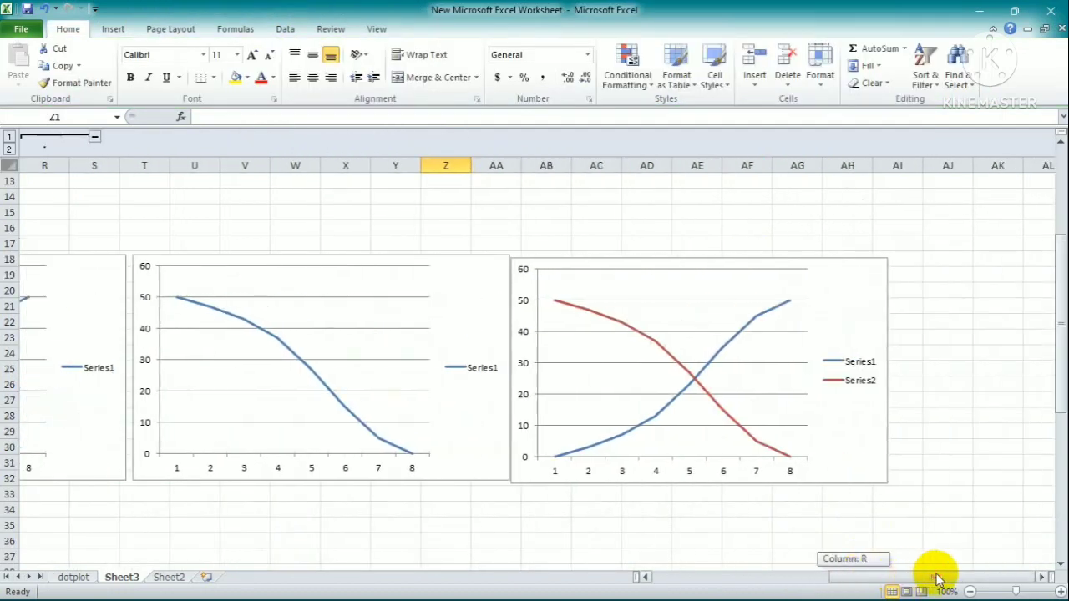
pyautogui.click(694, 382)
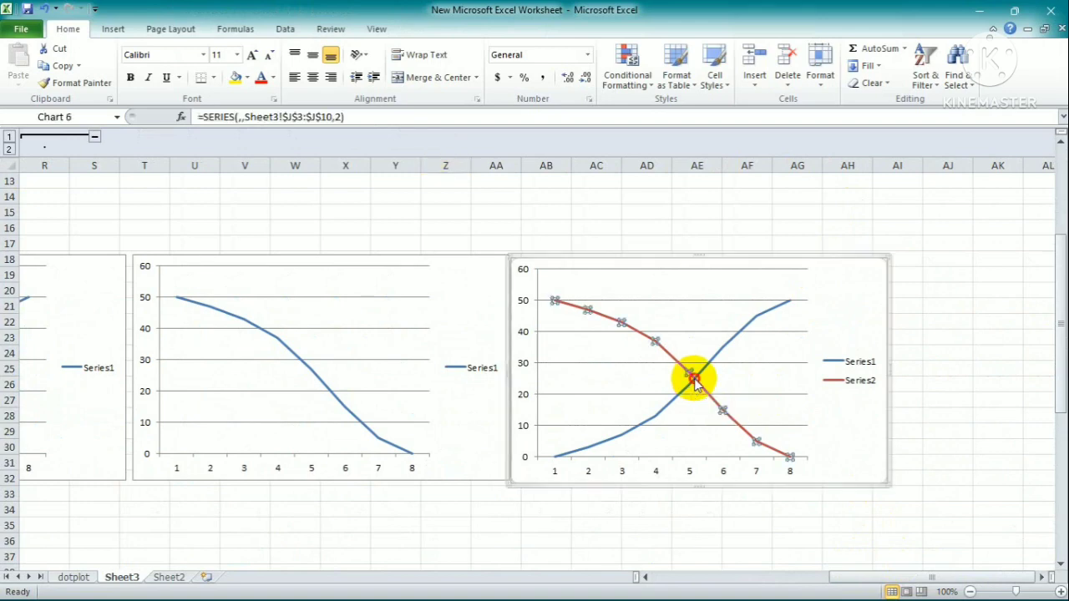
pyautogui.click(691, 226)
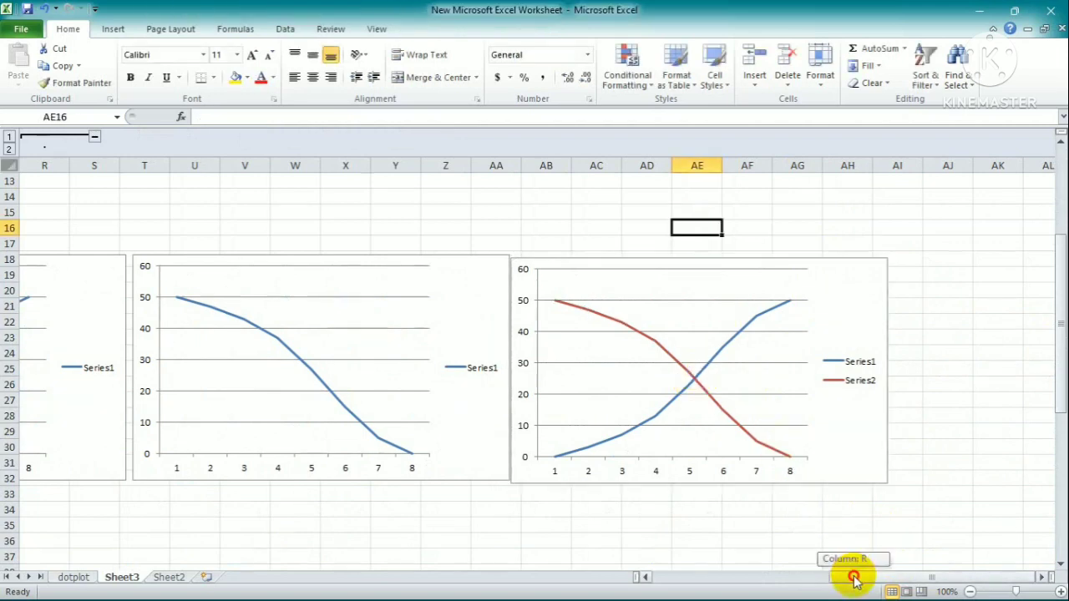
# Step: Calculate the median of the class frequencies in H13 with =MEDIAN(H4:H10)
pyautogui.moveTo(854, 579); pyautogui.dragTo(644, 573)
pyautogui.scroll(2, 648, 511)
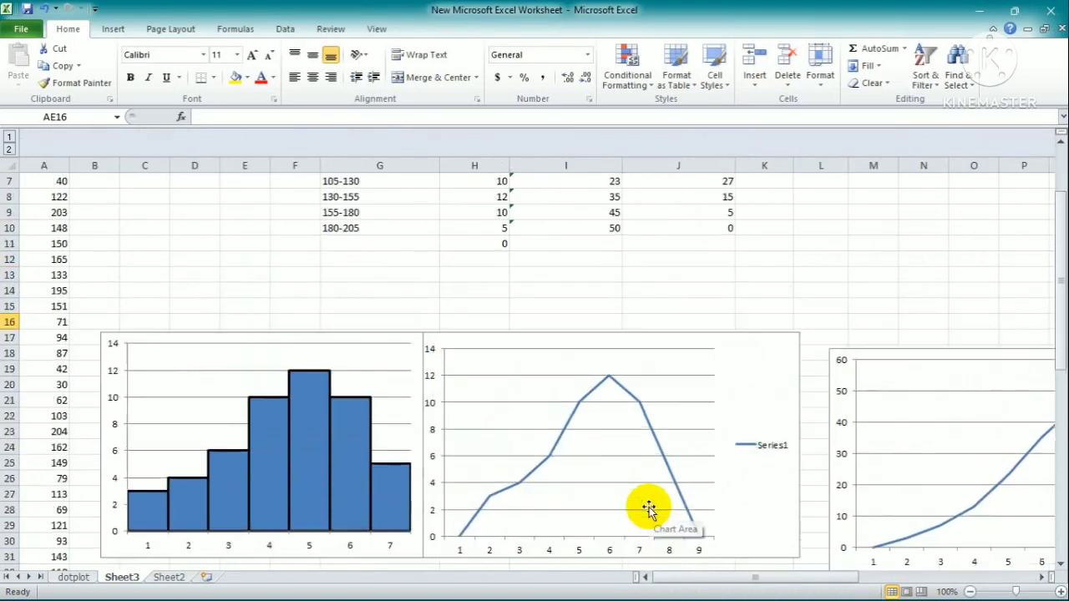
pyautogui.scroll(1, 649, 511)
pyautogui.scroll(1, 652, 511)
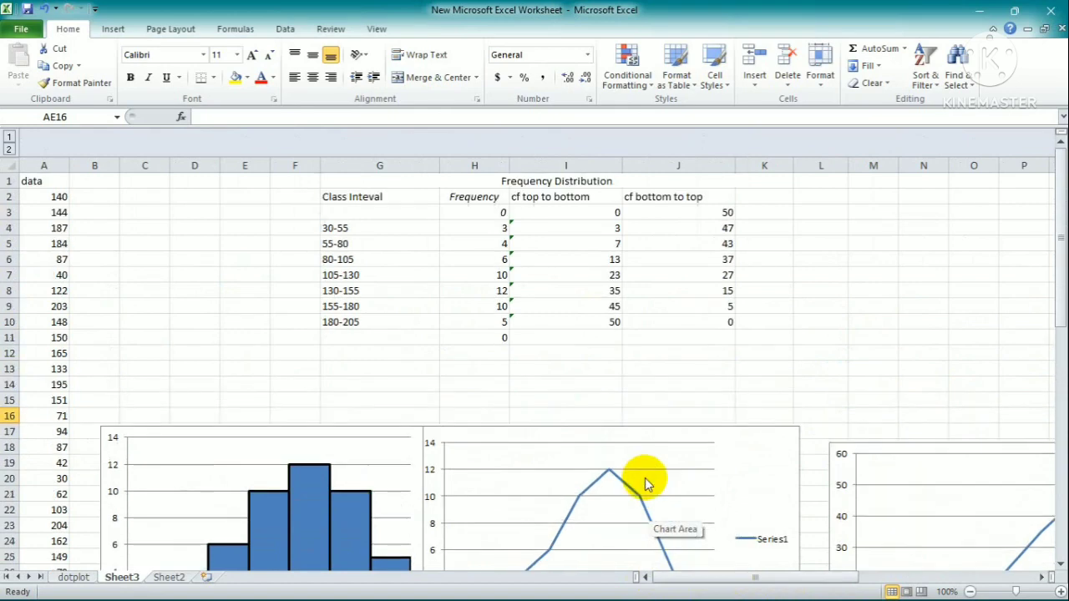
pyautogui.click(455, 372)
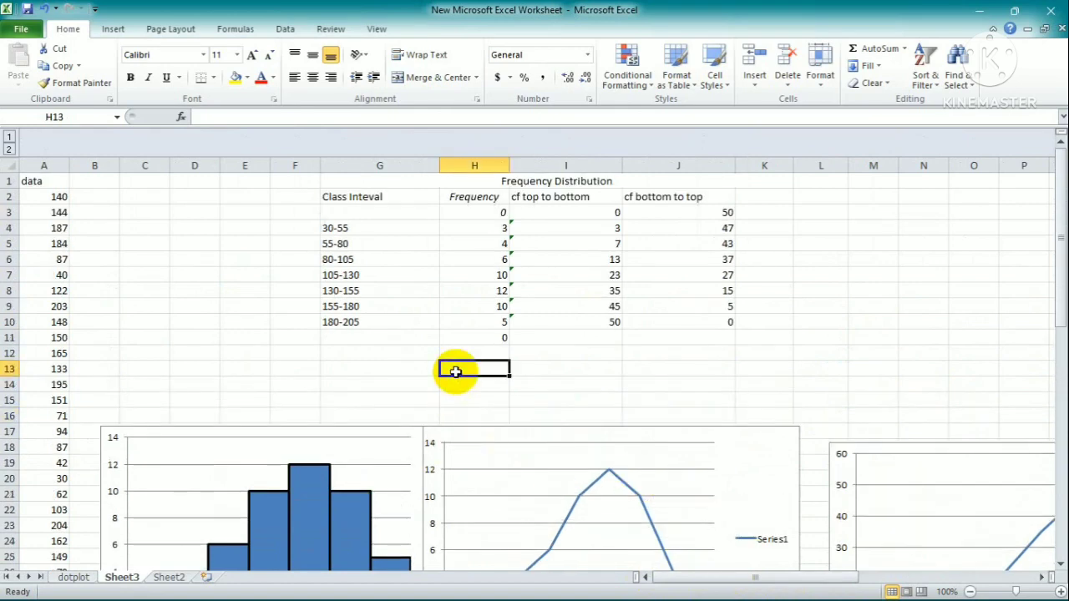
pyautogui.write('=m')
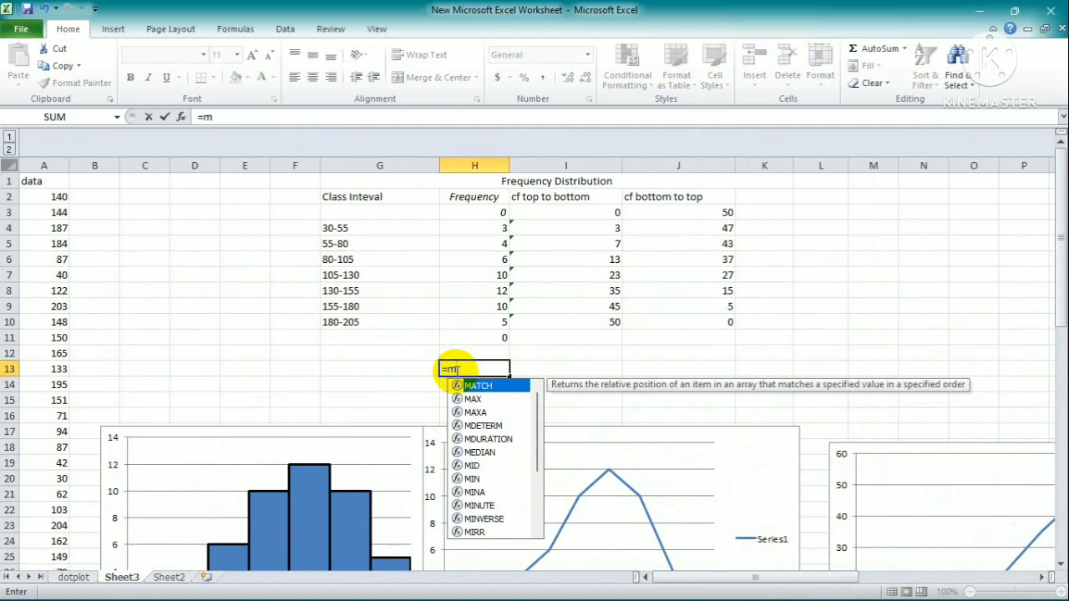
pyautogui.write('ed')
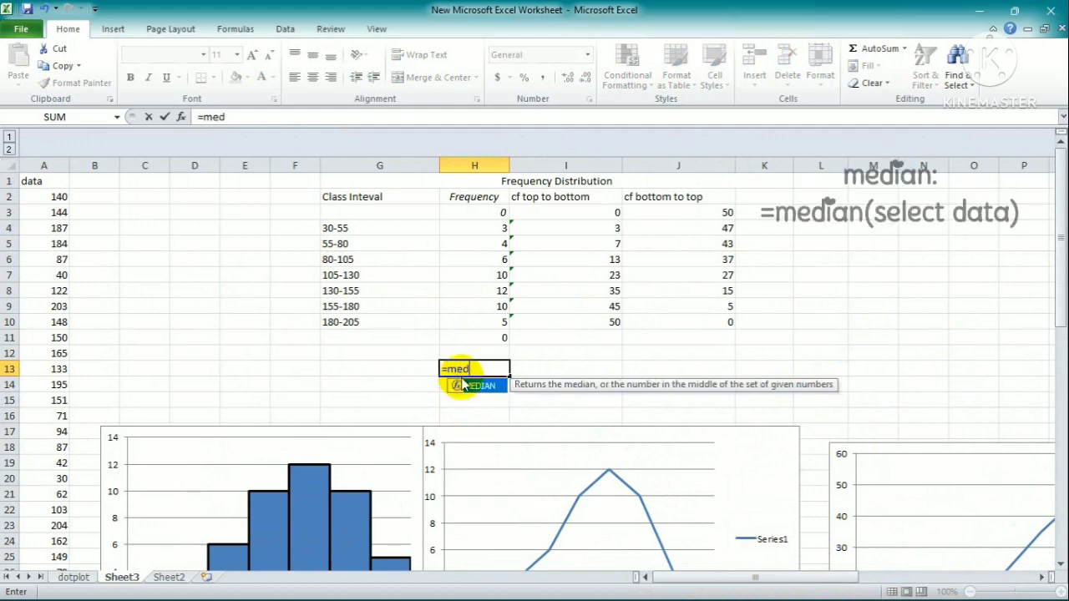
pyautogui.doubleClick(473, 384)
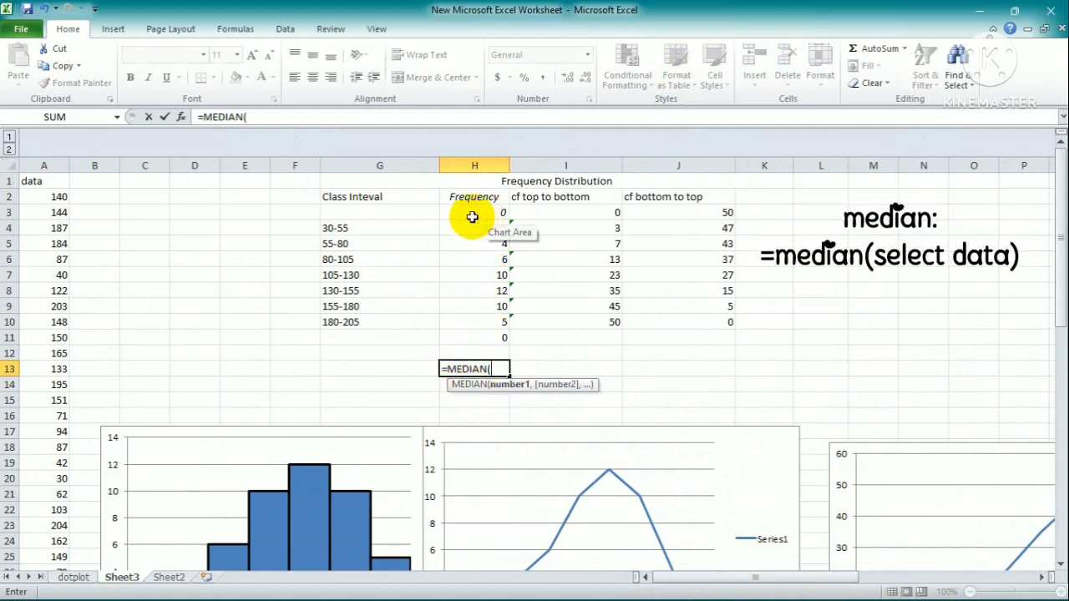
pyautogui.moveTo(472, 230); pyautogui.dragTo(475, 316)
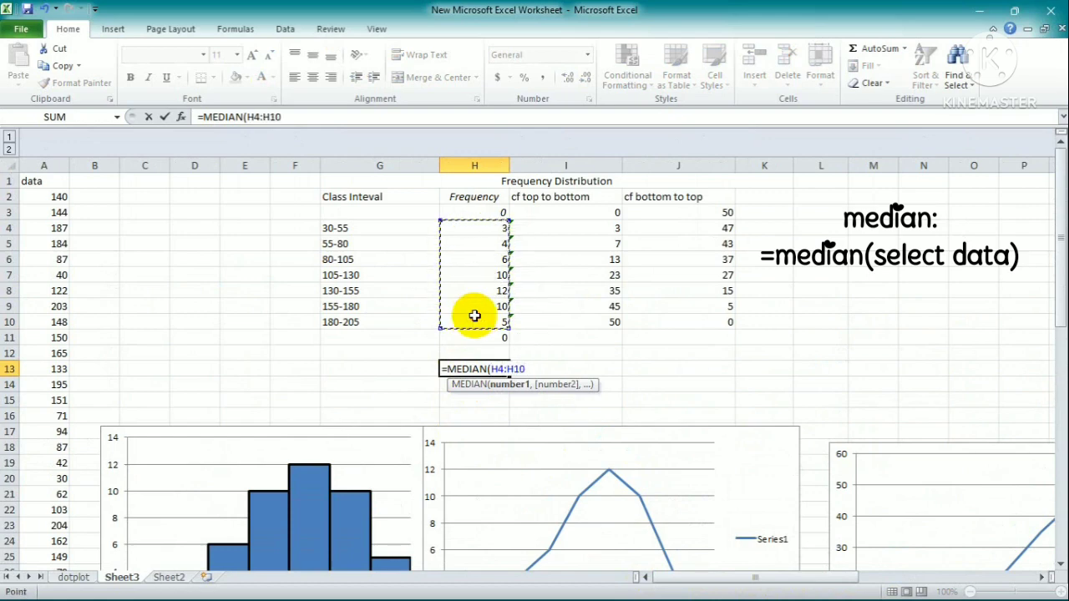
pyautogui.write(')')
pyautogui.press('Return')
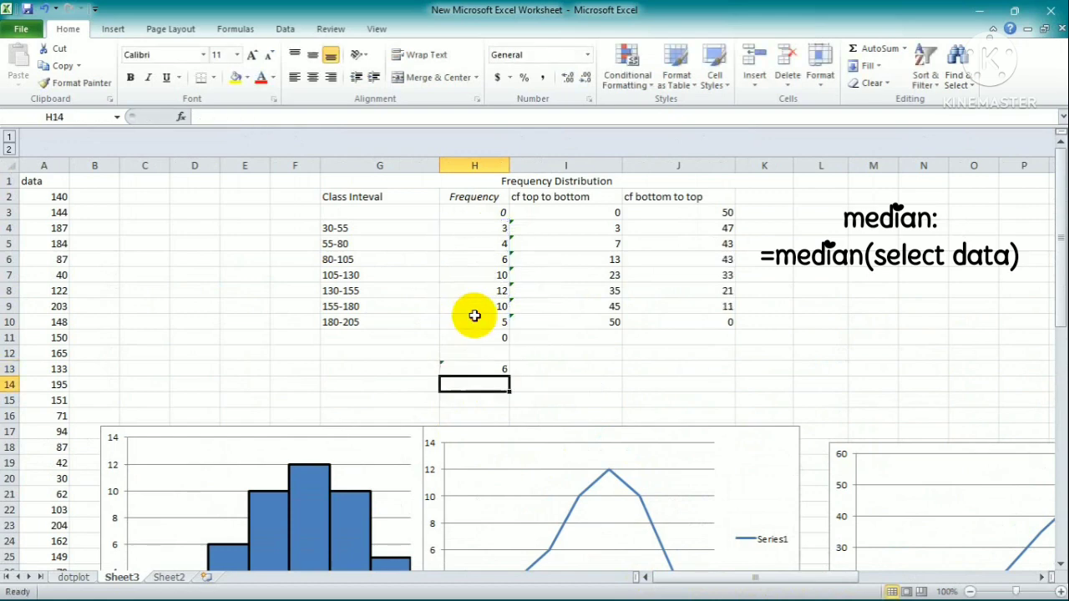
# Step: Examine the tallest bar of the histogram and compare it with the other bars
pyautogui.click(552, 372)
pyautogui.scroll(-3, 785, 413)
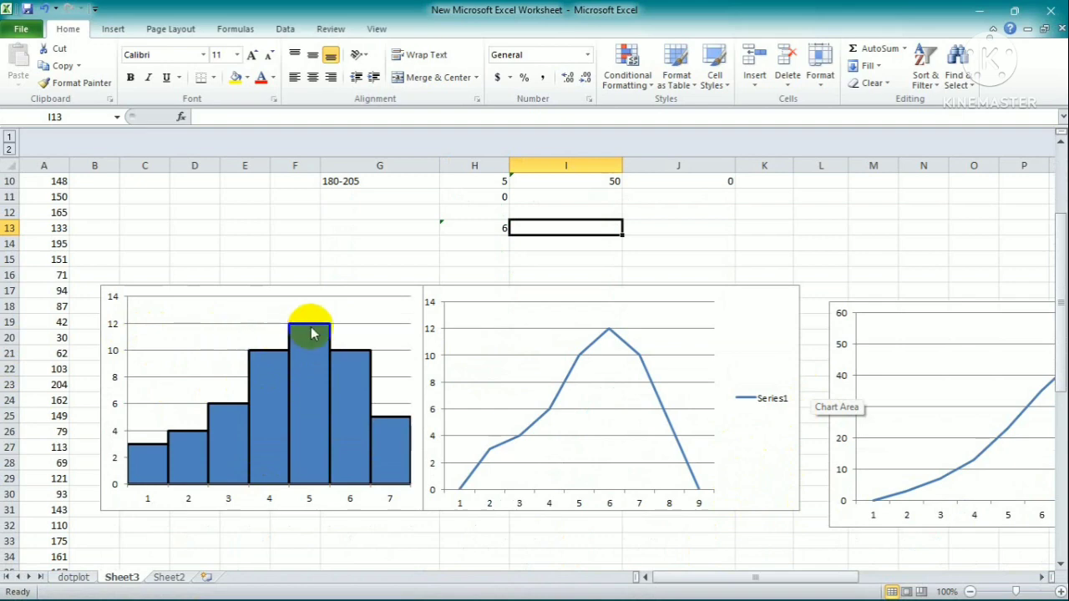
pyautogui.moveTo(307, 332)
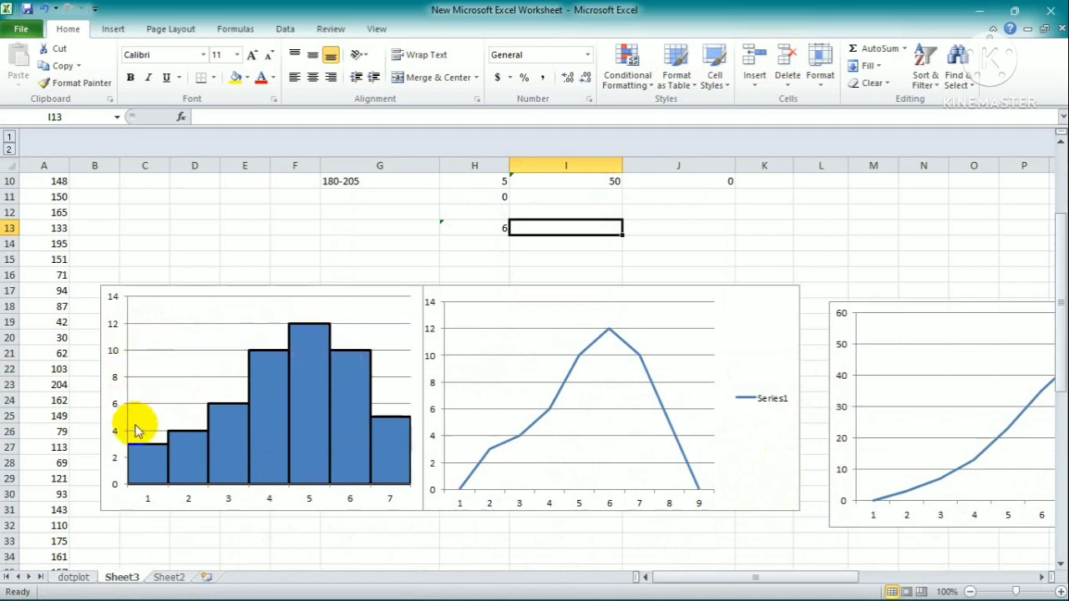
pyautogui.moveTo(153, 452)
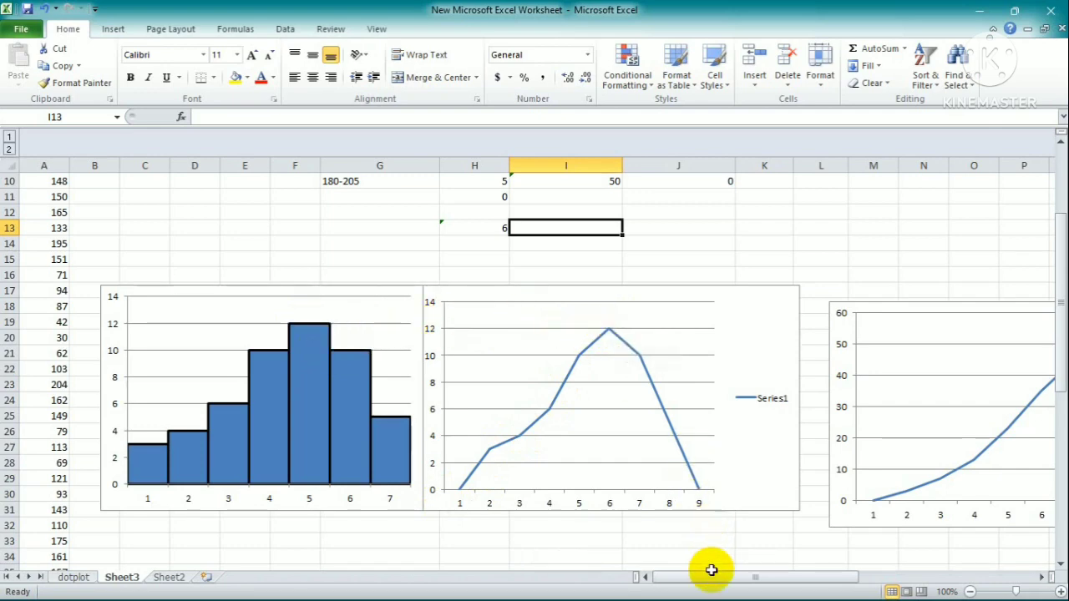
pyautogui.moveTo(711, 581); pyautogui.dragTo(746, 576)
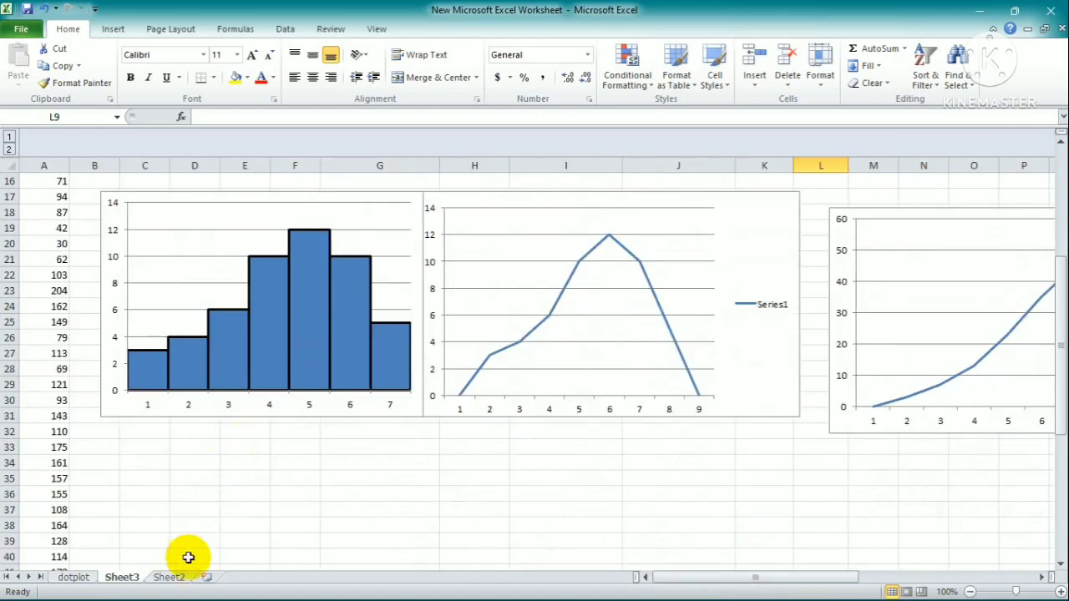
# Step: Insert a markers-only scatter chart of the income and expenditure values in B2:C11 on Sheet2
pyautogui.click(170, 578)
pyautogui.click(261, 526)
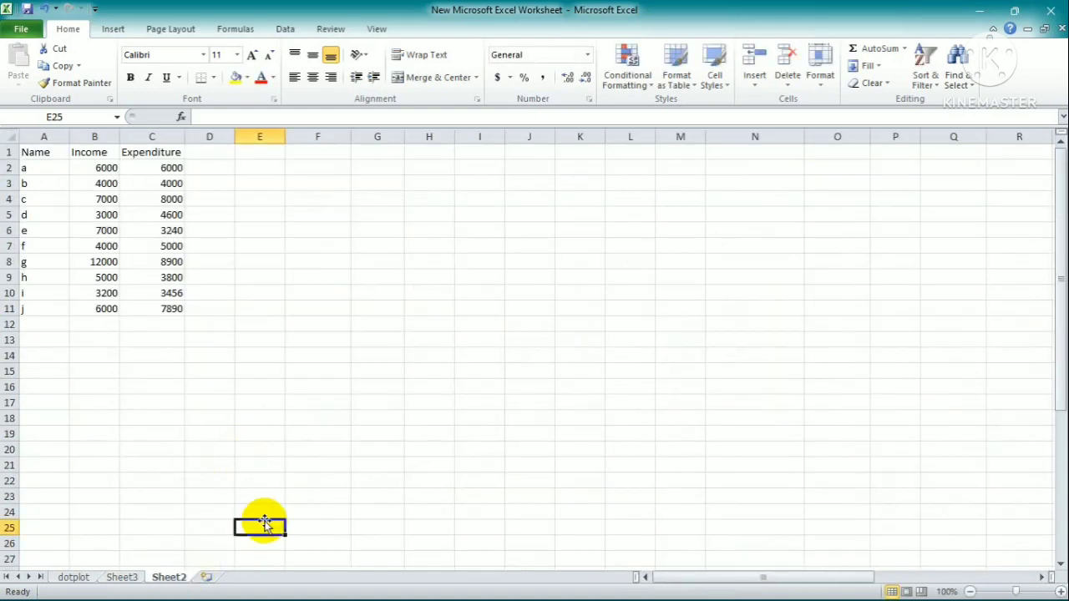
pyautogui.click(107, 168)
pyautogui.moveTo(107, 168); pyautogui.dragTo(143, 307)
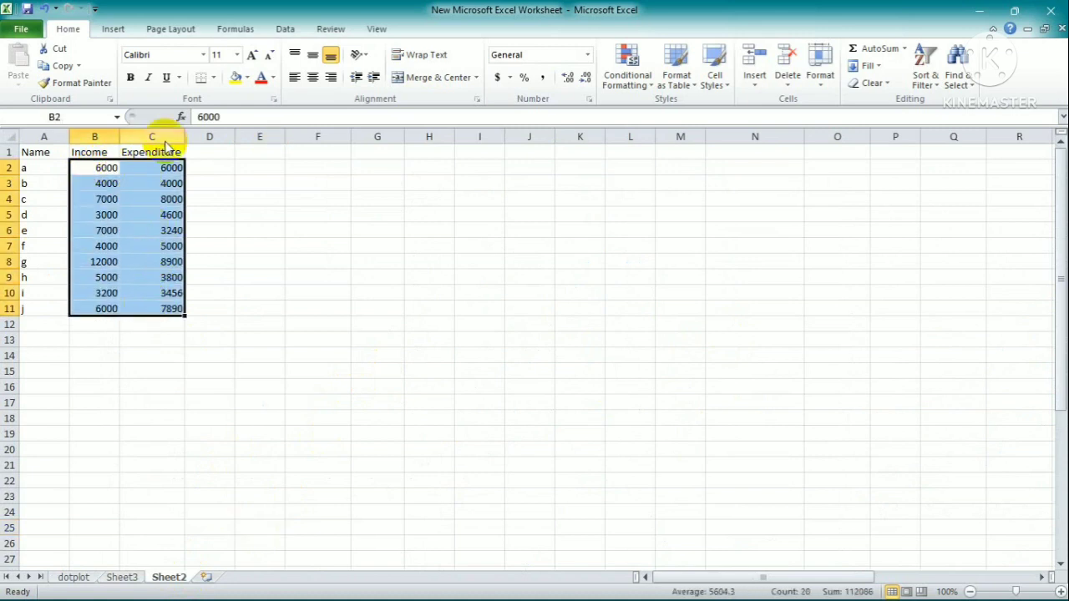
pyautogui.click(112, 30)
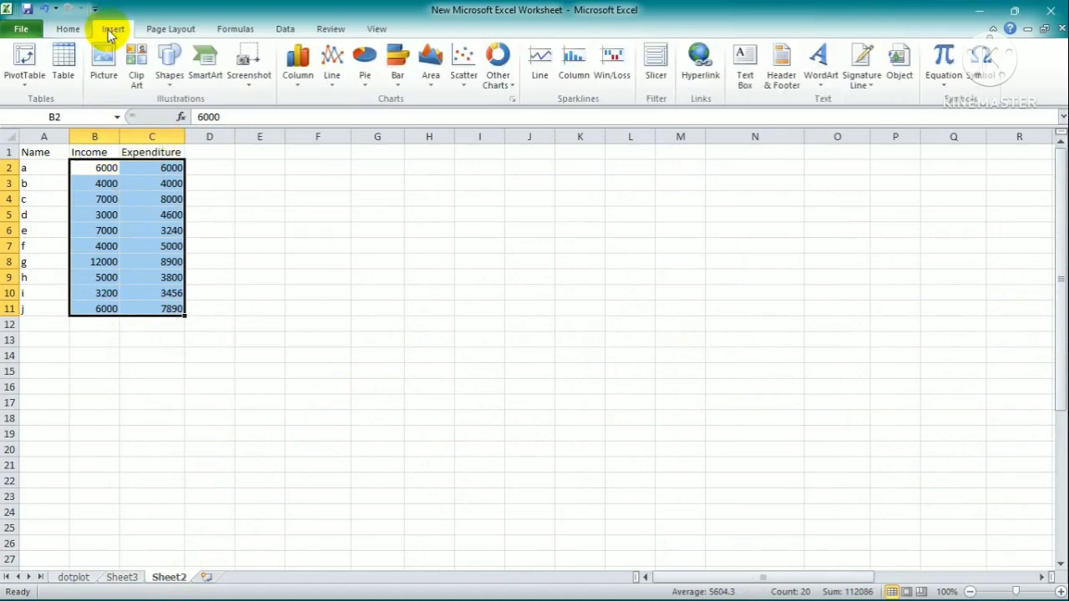
pyautogui.click(464, 83)
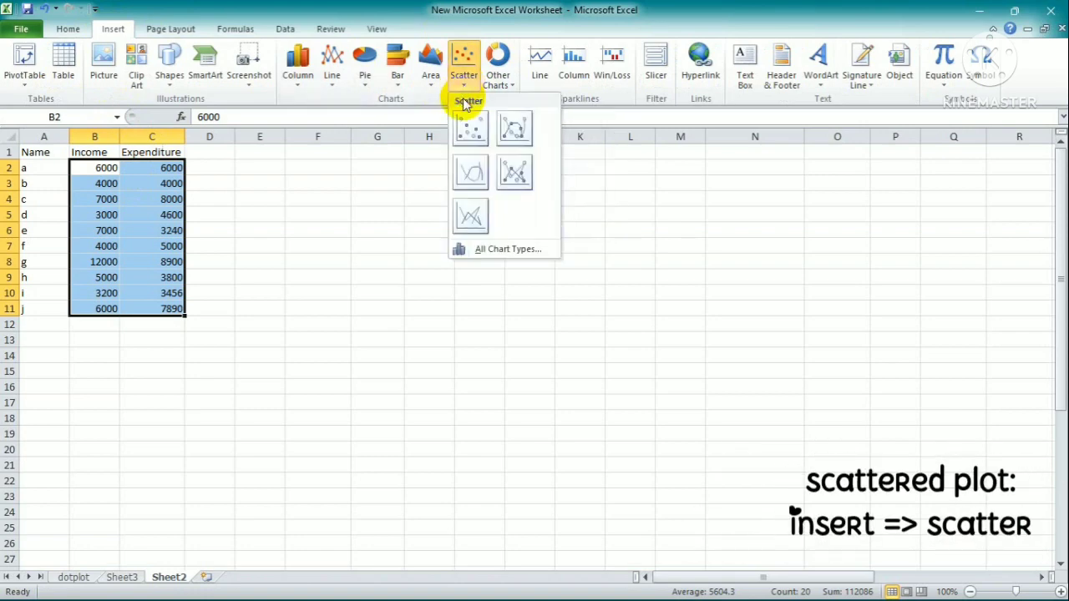
pyautogui.click(470, 126)
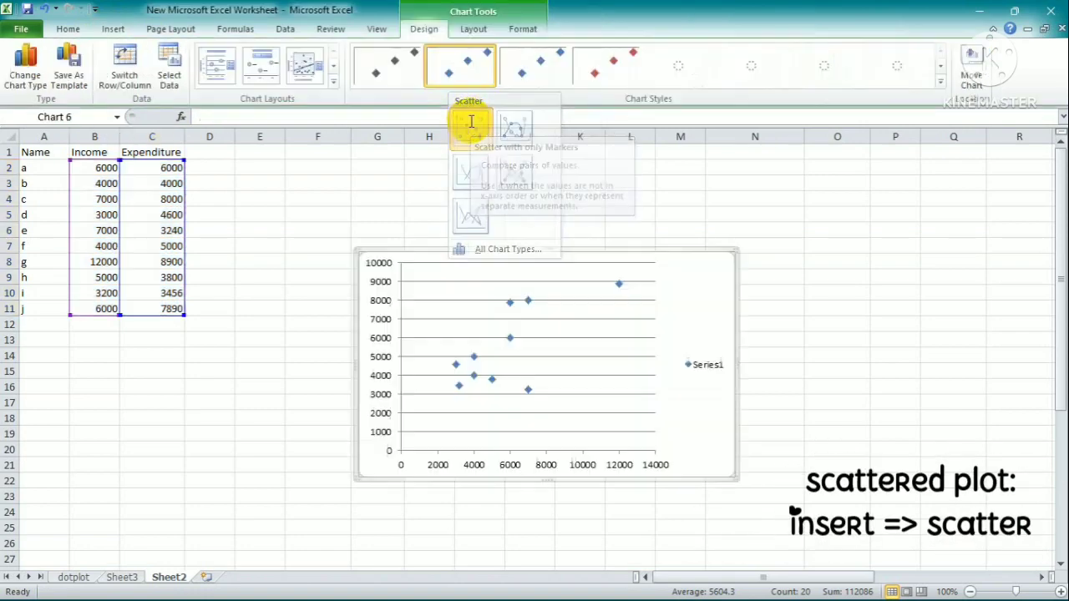
# Step: Move the scatter chart below the income and expenditure table, starting at about row 13
pyautogui.click(850, 248)
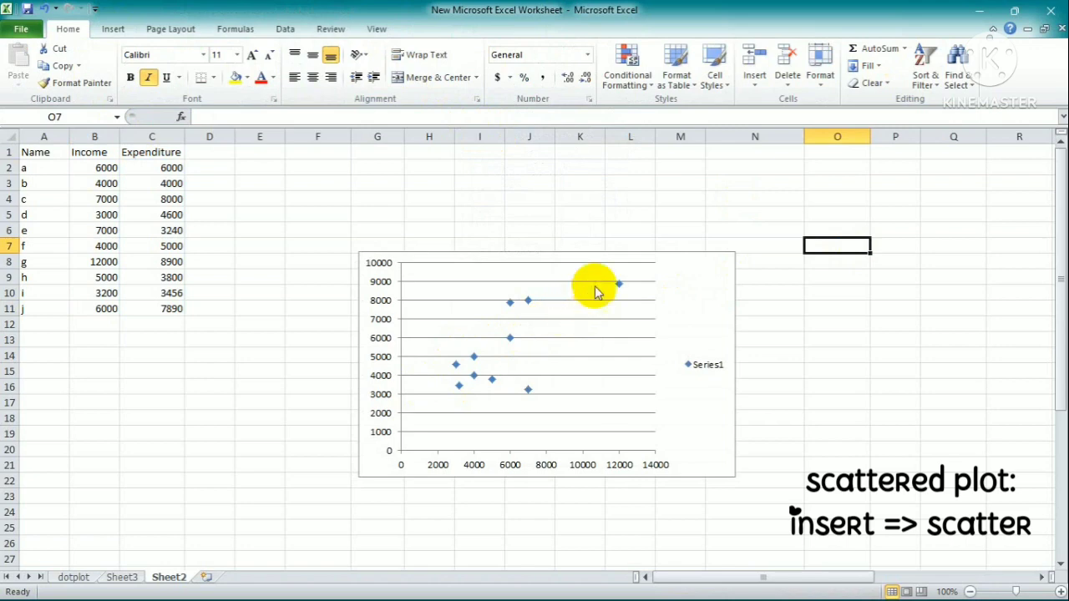
pyautogui.click(639, 232)
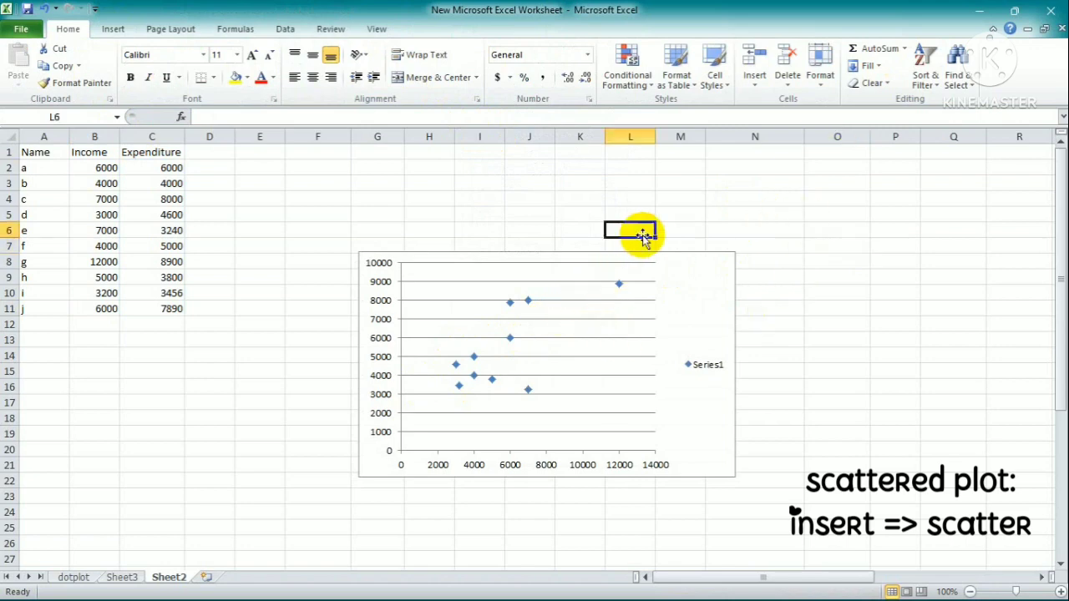
pyautogui.click(724, 217)
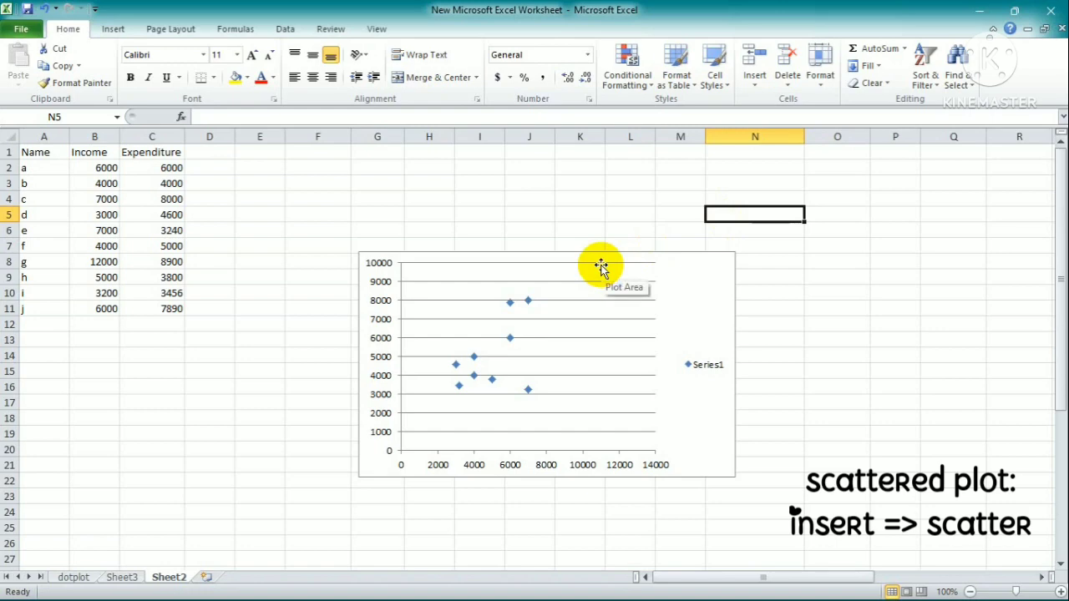
pyautogui.moveTo(598, 256); pyautogui.dragTo(299, 347)
pyautogui.click(478, 306)
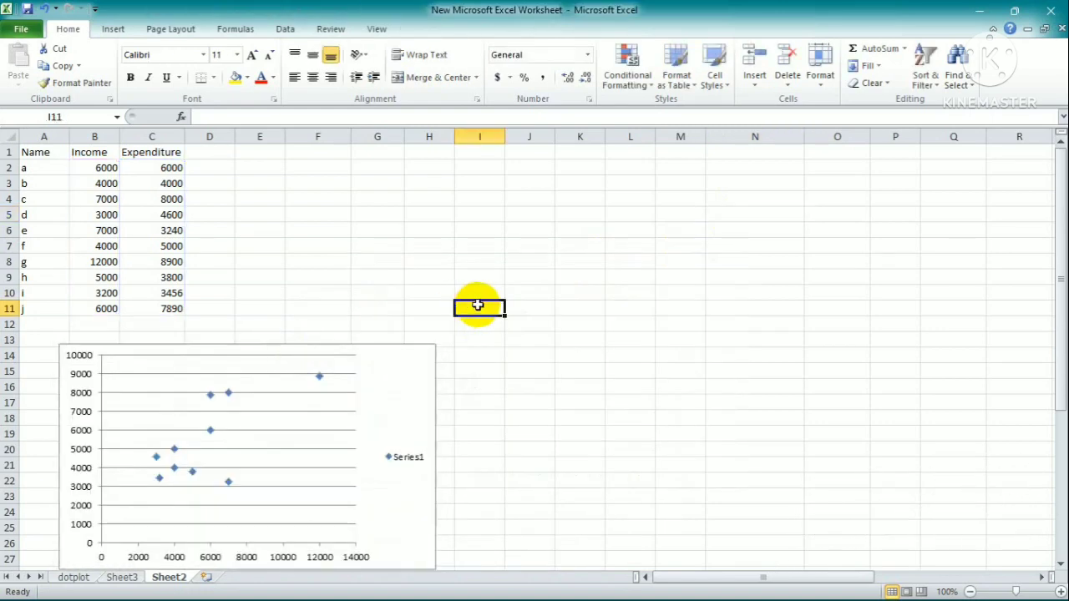
# Step: Open the Regression tool from the data analysis tools
pyautogui.click(113, 30)
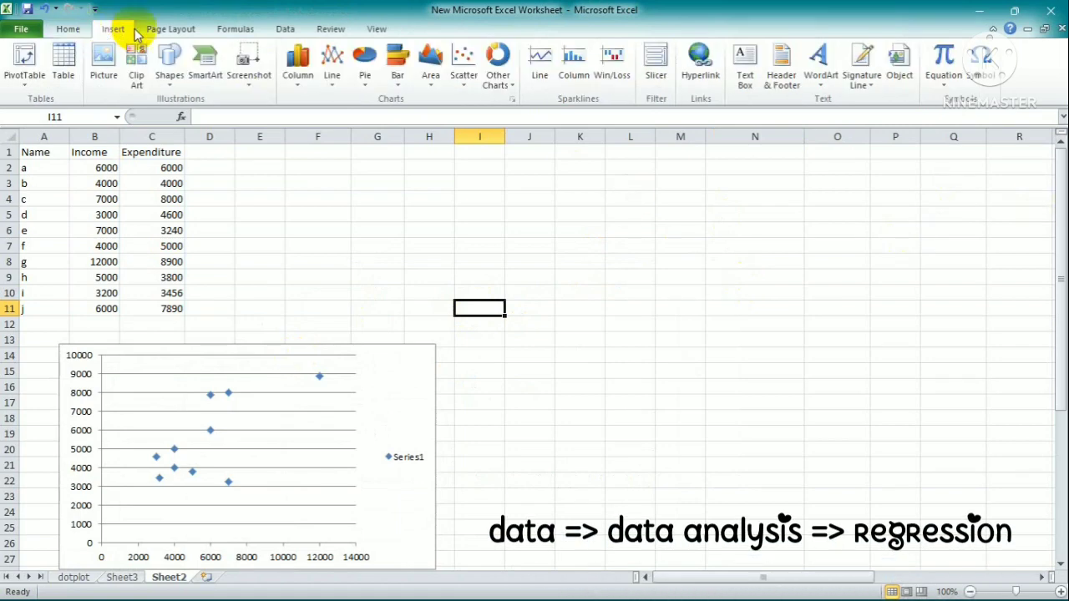
pyautogui.click(285, 30)
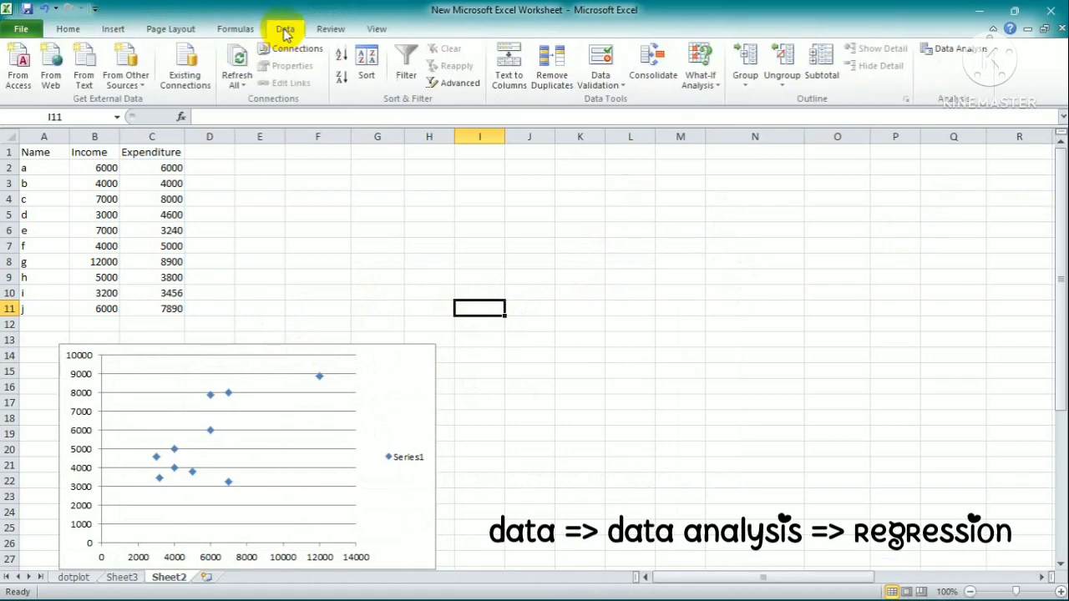
pyautogui.click(934, 51)
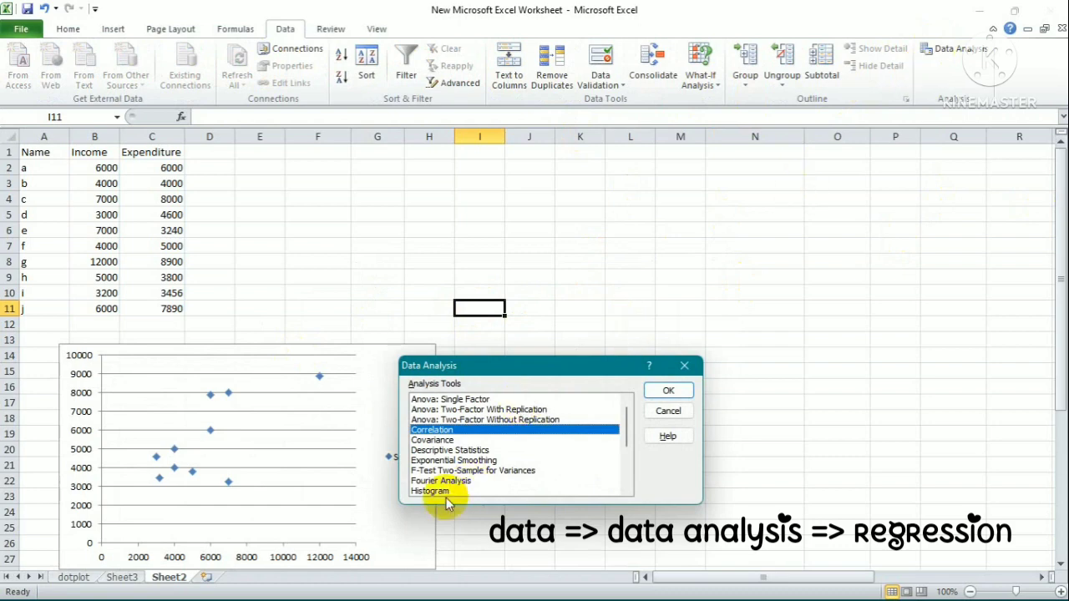
pyautogui.scroll(-2, 459, 448)
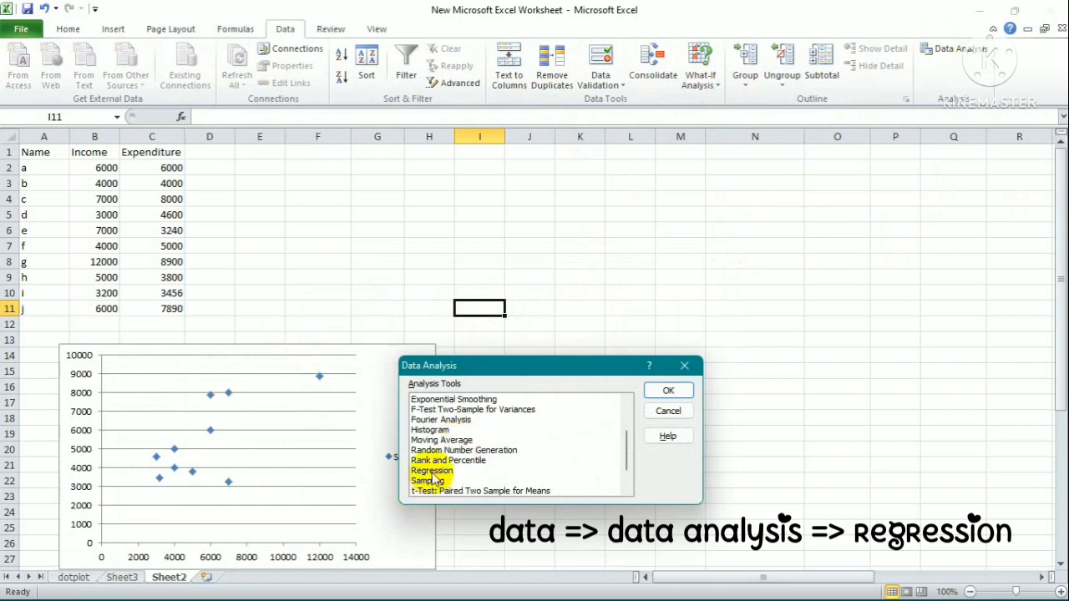
pyautogui.click(432, 471)
pyautogui.click(658, 391)
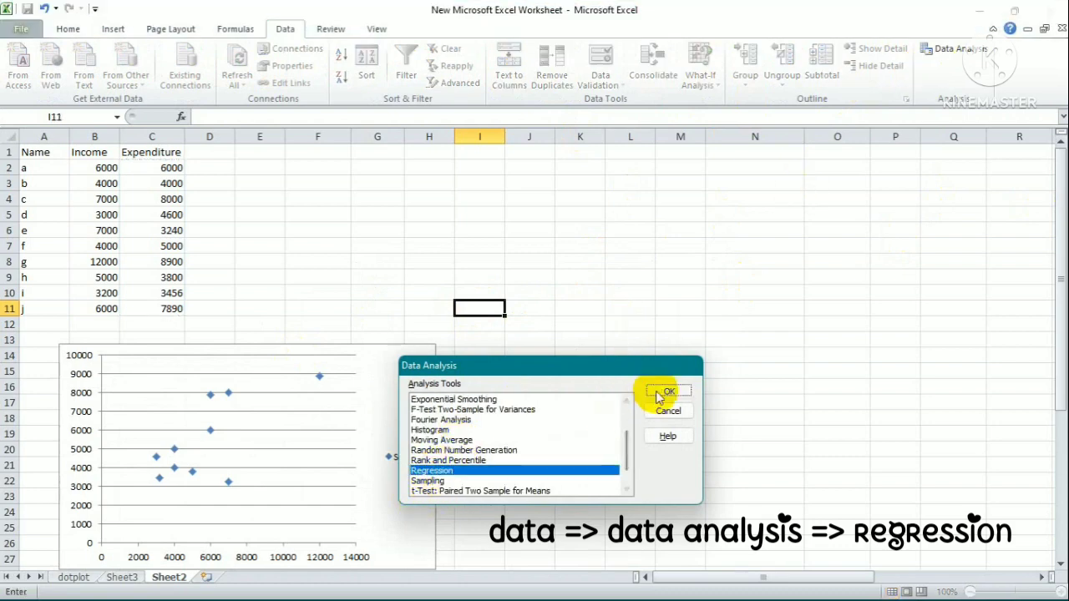
# Step: Set the regression's Y range to the expenditure values $C$2:$C$11 and its X range to the income values $B$2:$B$11
pyautogui.doubleClick(613, 337)
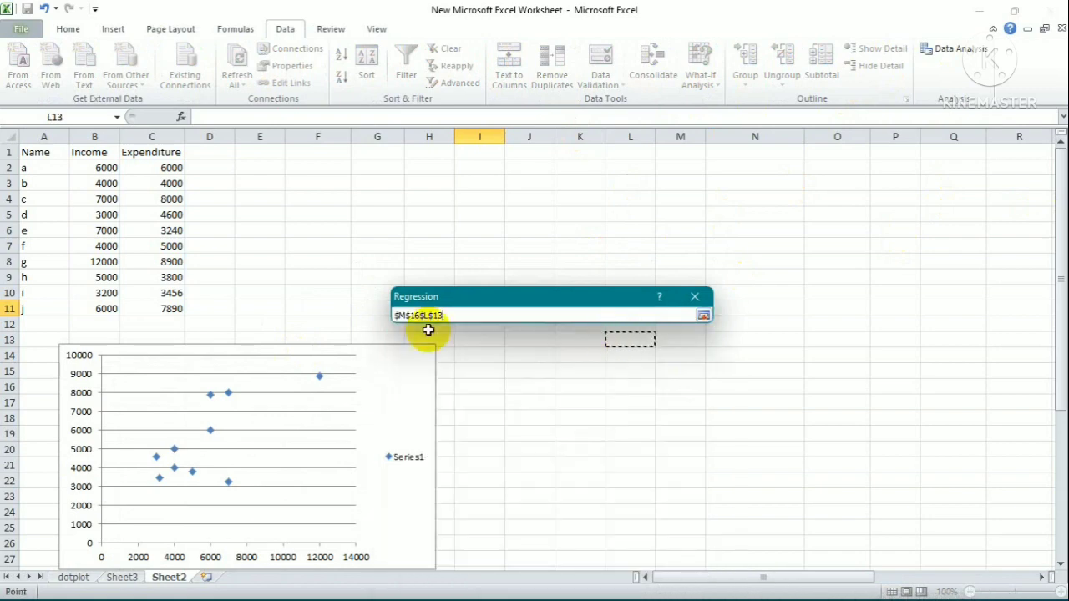
pyautogui.moveTo(149, 169); pyautogui.dragTo(158, 309)
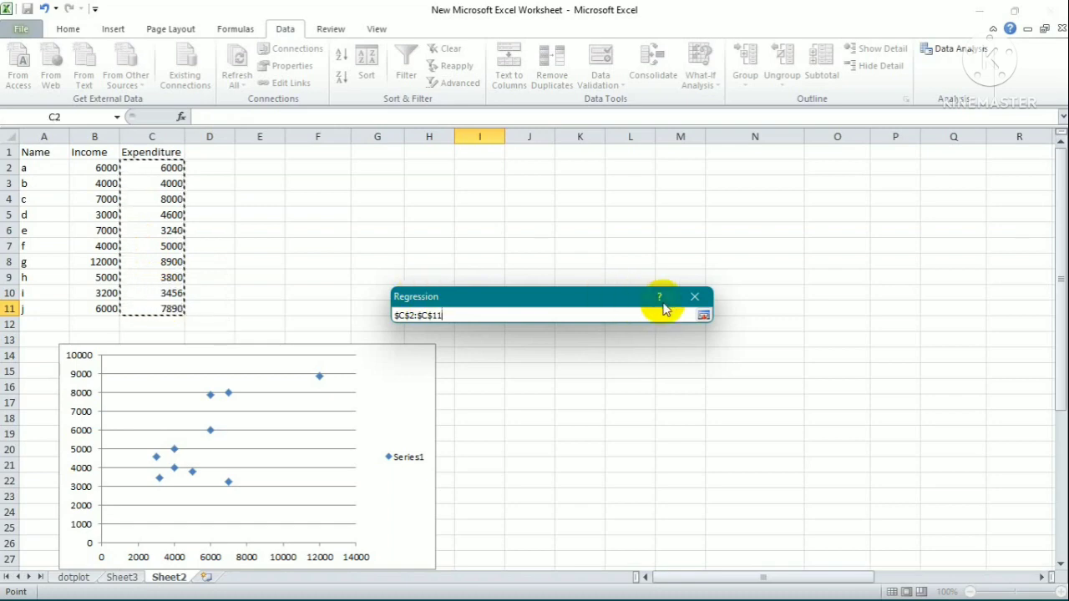
pyautogui.click(702, 316)
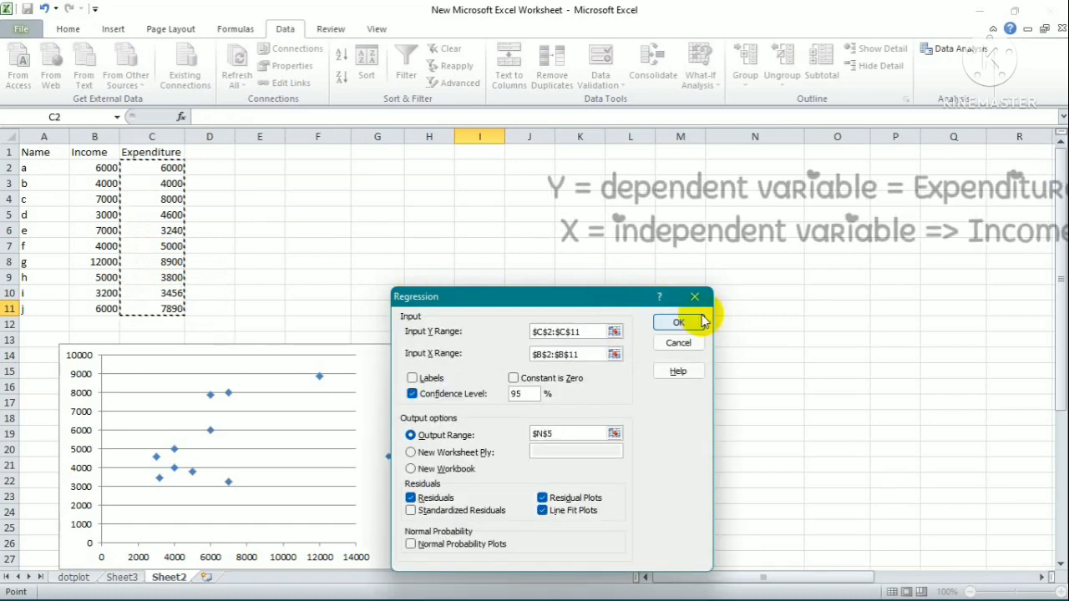
pyautogui.click(613, 354)
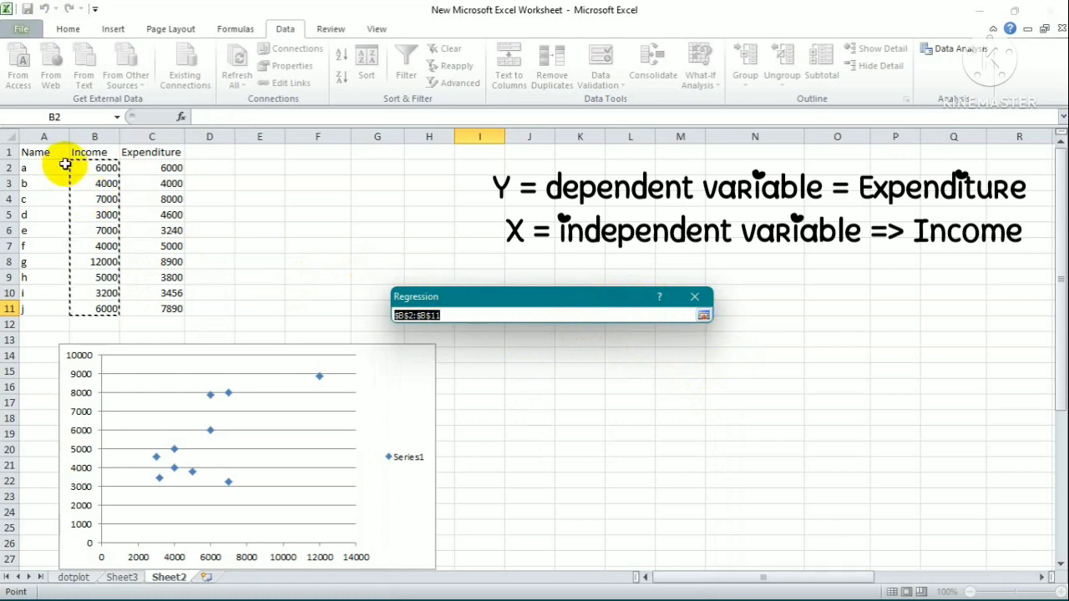
pyautogui.moveTo(77, 167); pyautogui.dragTo(82, 186)
pyautogui.moveTo(83, 243); pyautogui.dragTo(92, 302)
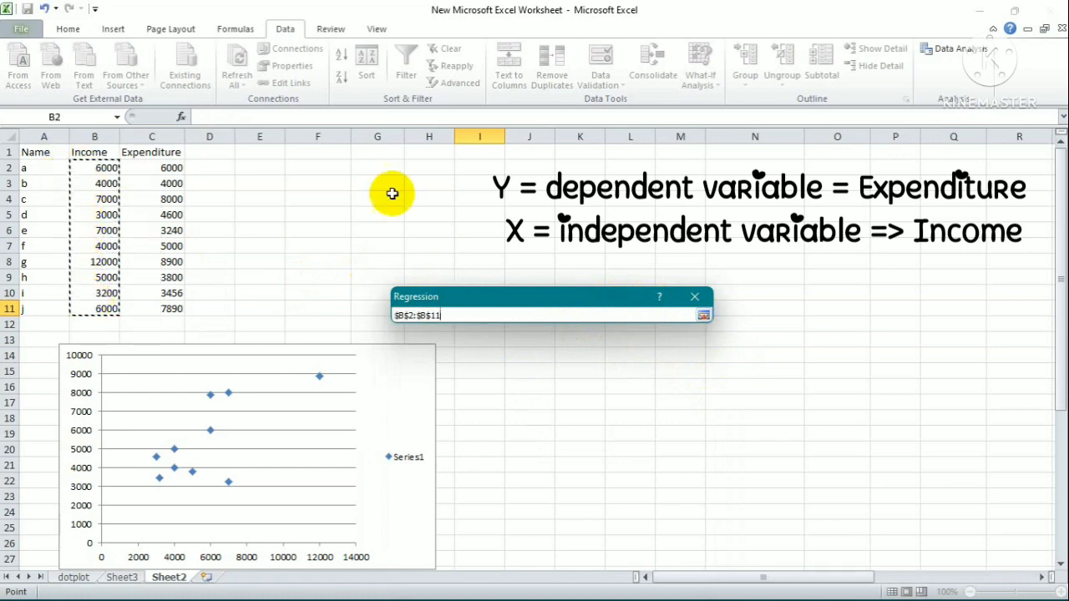
pyautogui.click(703, 316)
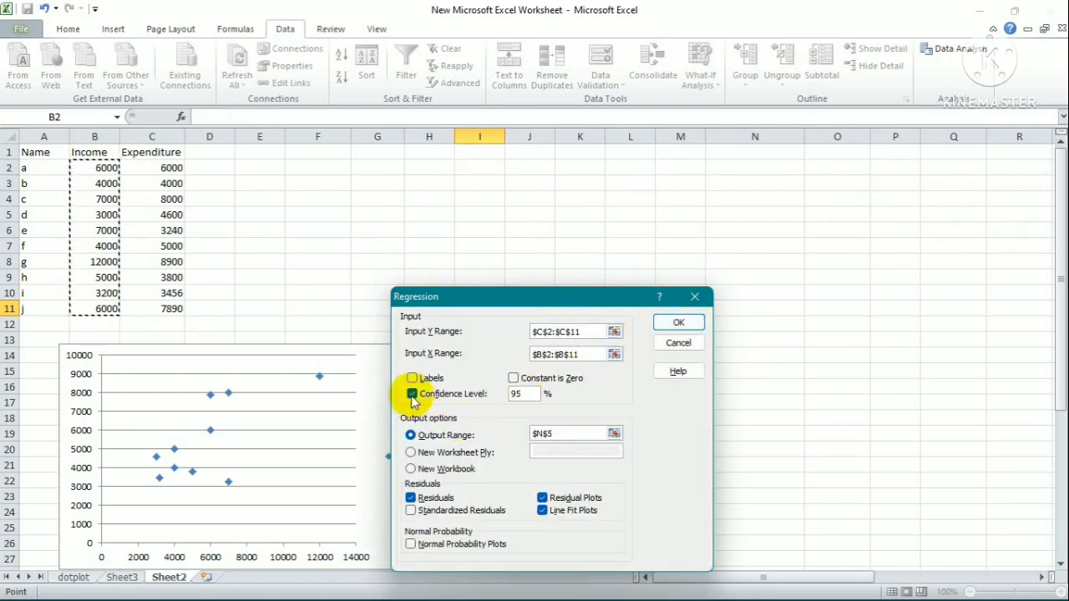
# Step: Run the regression with output range $N$5 and line fit plots, leaving Residuals and Residual Plots off
pyautogui.click(614, 434)
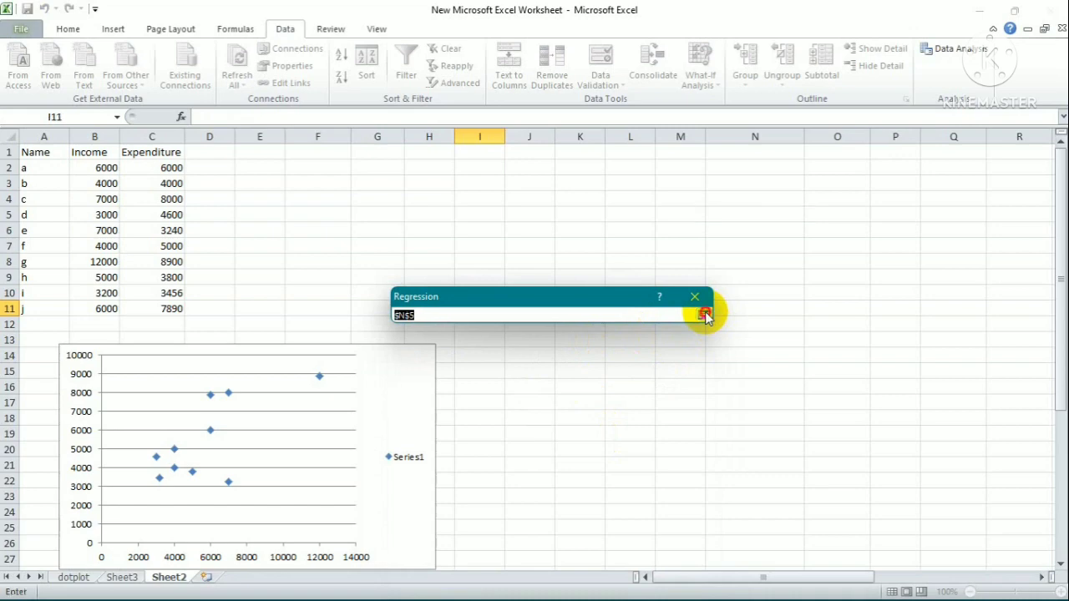
pyautogui.click(704, 315)
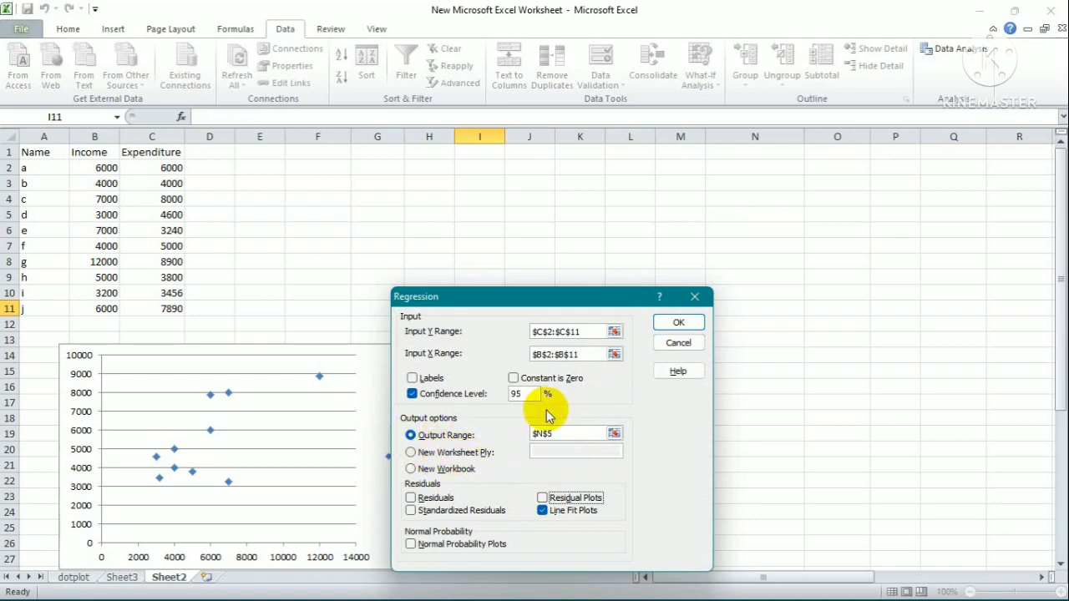
pyautogui.click(664, 328)
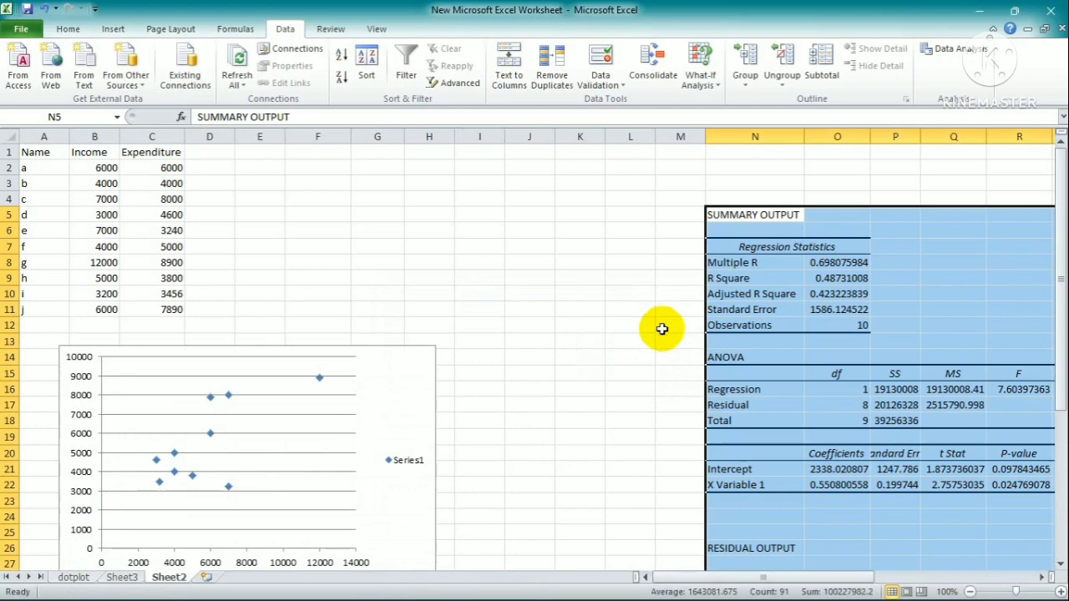
# Step: Place the X Variable 1 line fit plot beside the income and expenditure scatter chart
pyautogui.moveTo(726, 577); pyautogui.dragTo(916, 585)
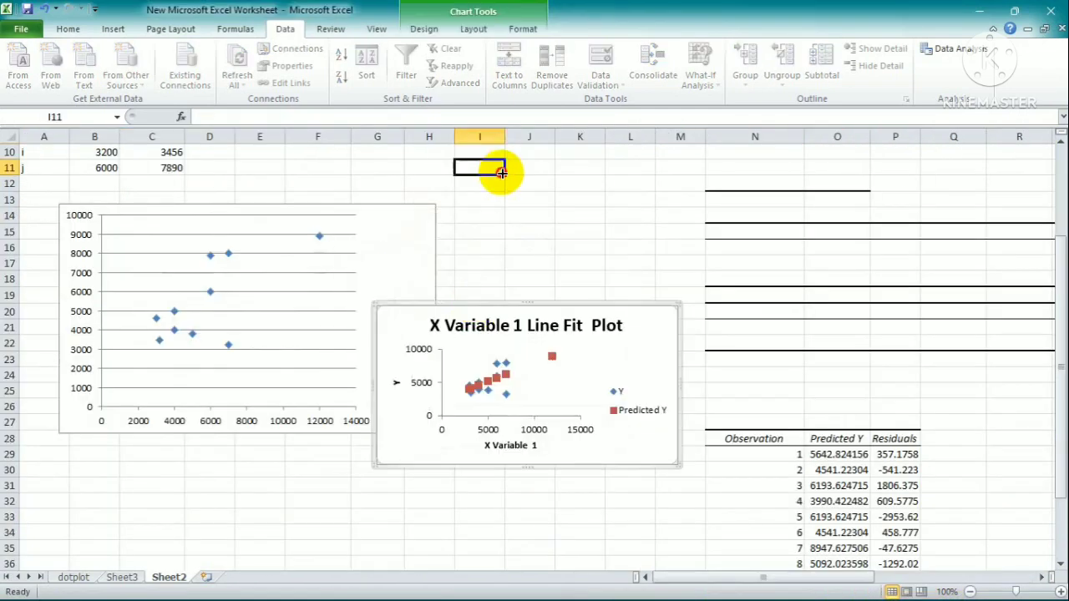
pyautogui.click(501, 172)
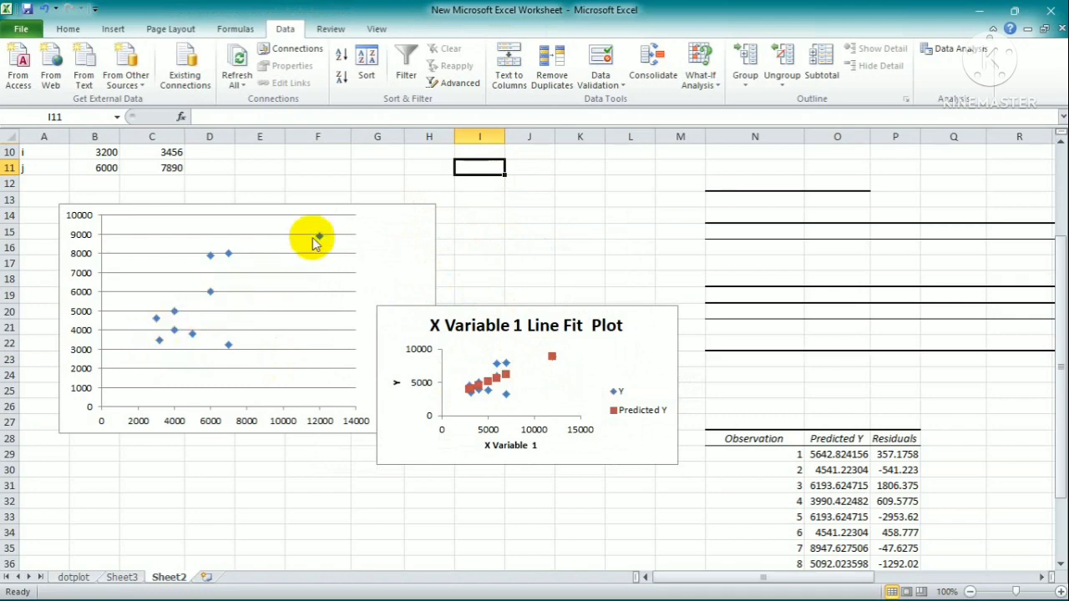
# Step: Review the line fit plot beside the scatter chart, and the charts on Sheet3 and the dotplot sheet
pyautogui.click(479, 262)
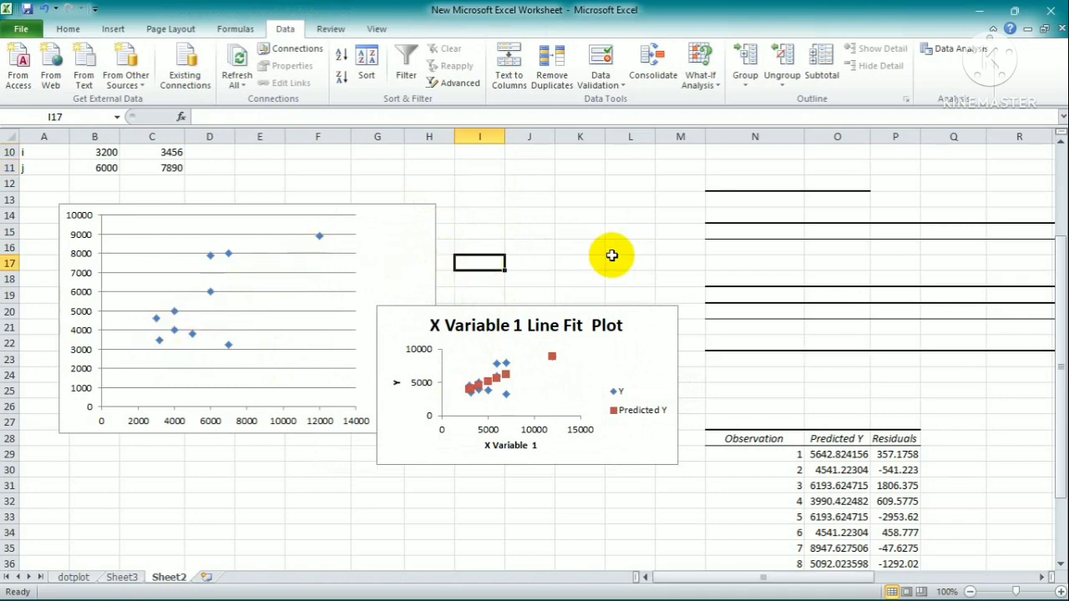
pyautogui.scroll(3, 611, 255)
pyautogui.scroll(-4, 611, 255)
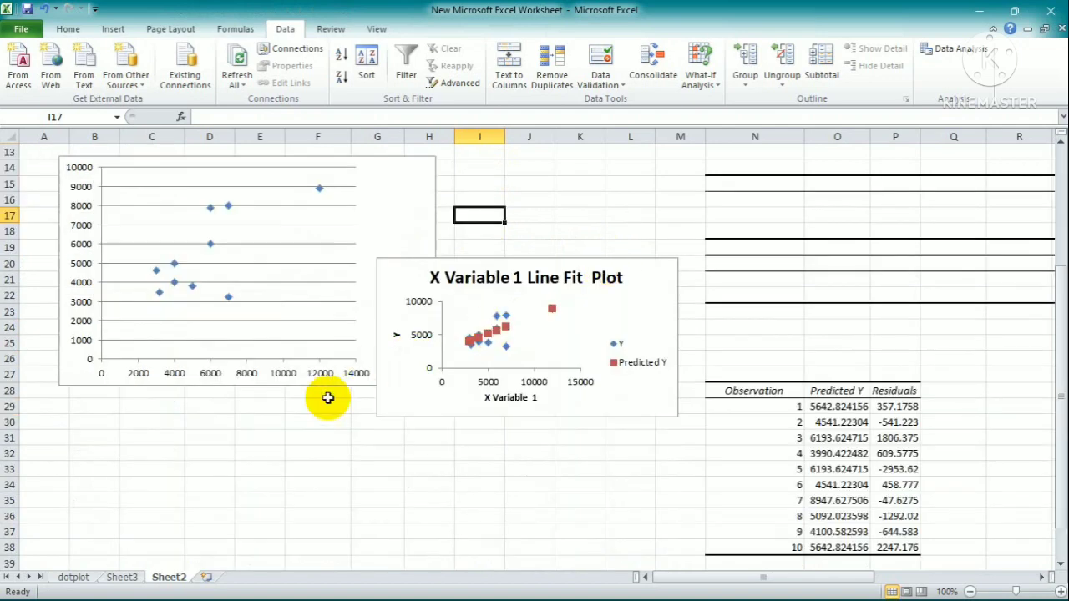
pyautogui.click(122, 577)
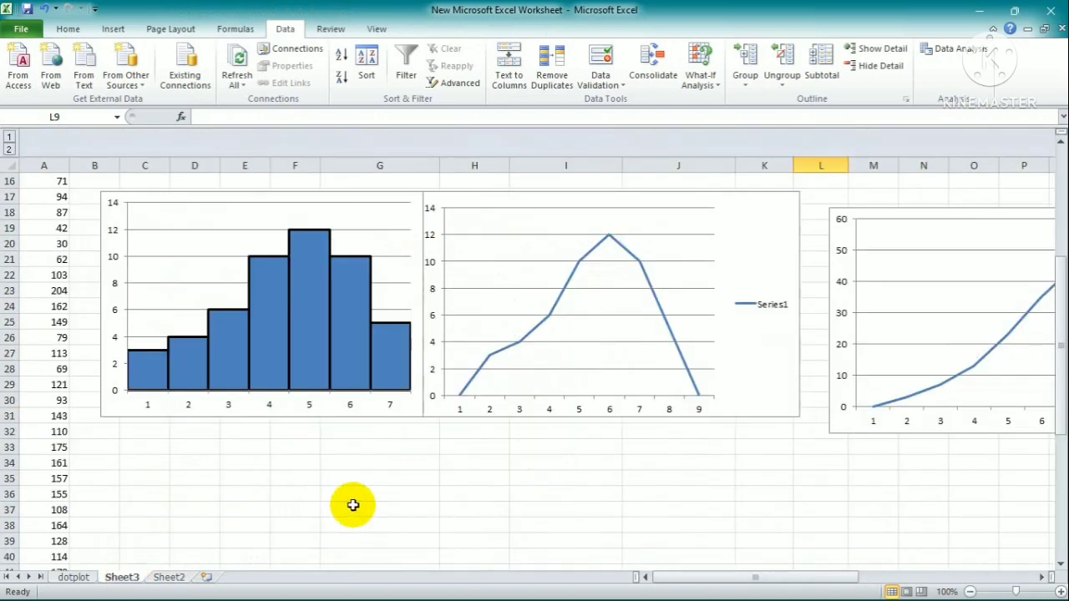
pyautogui.moveTo(699, 577); pyautogui.dragTo(71, 577)
pyautogui.click(72, 577)
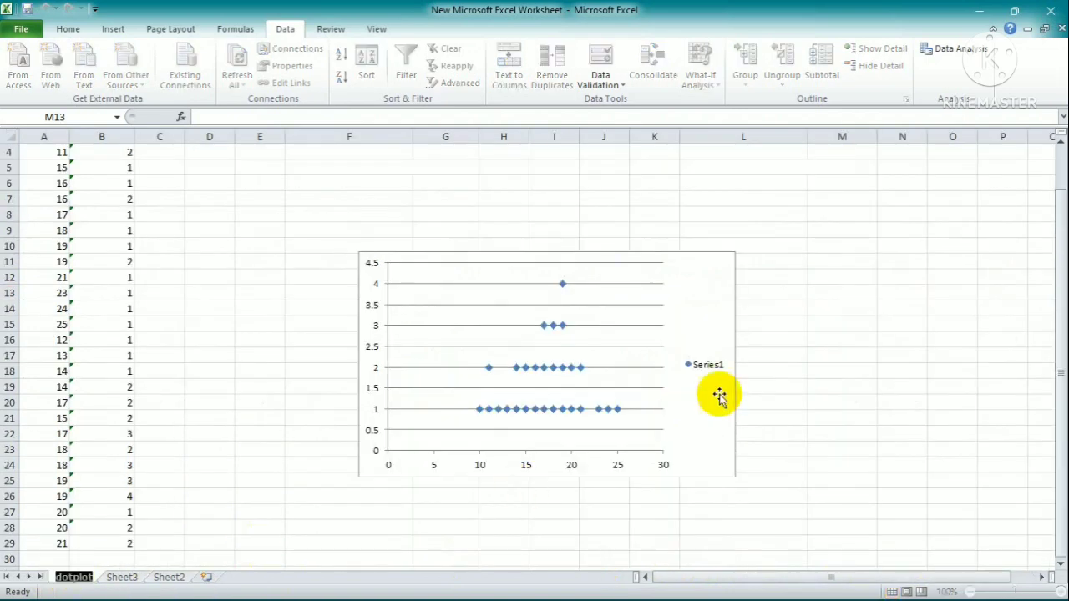